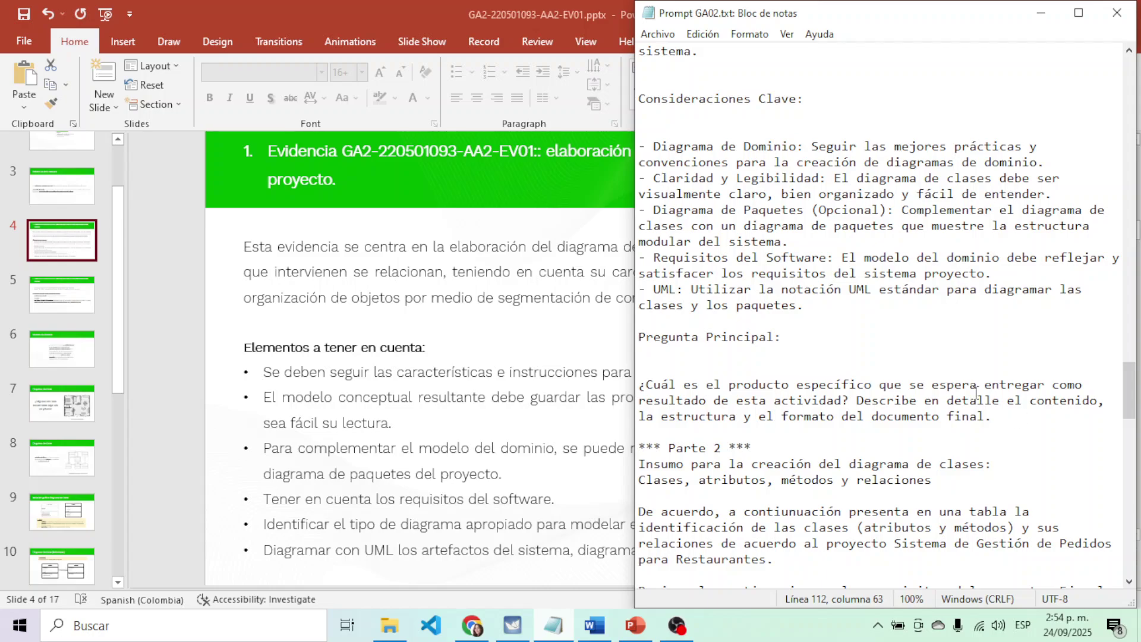
Review Parte 2 of the prompt, highlighting the project name, the project requirements phrase and the class diagram input heading
scroll(912, 350, "down", 3)
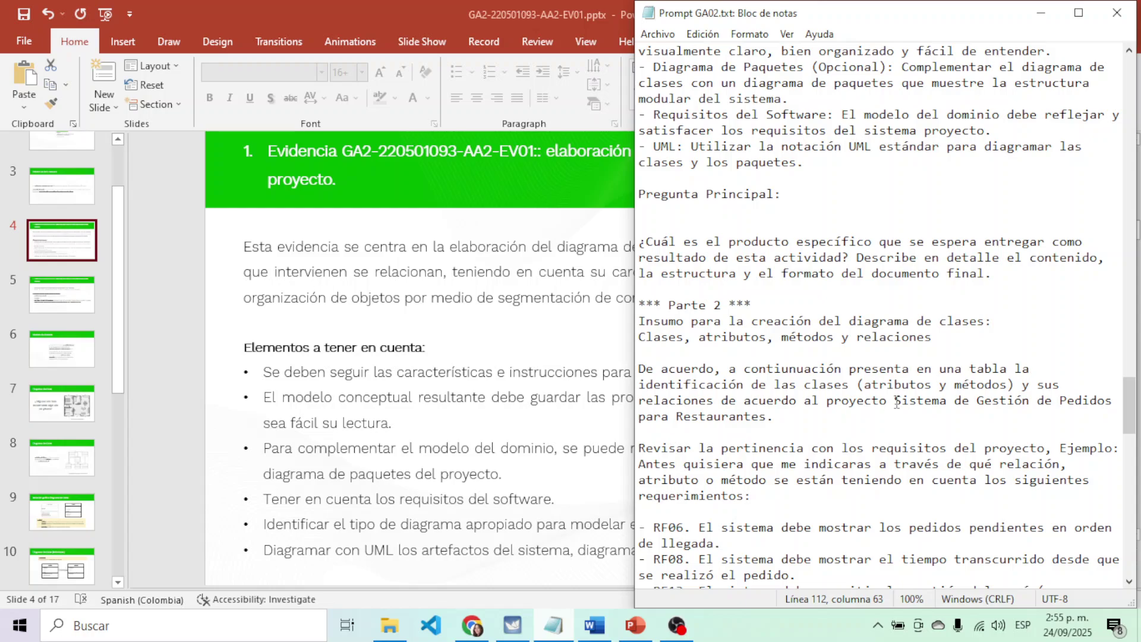
left_click_drag(895, 400, 927, 424)
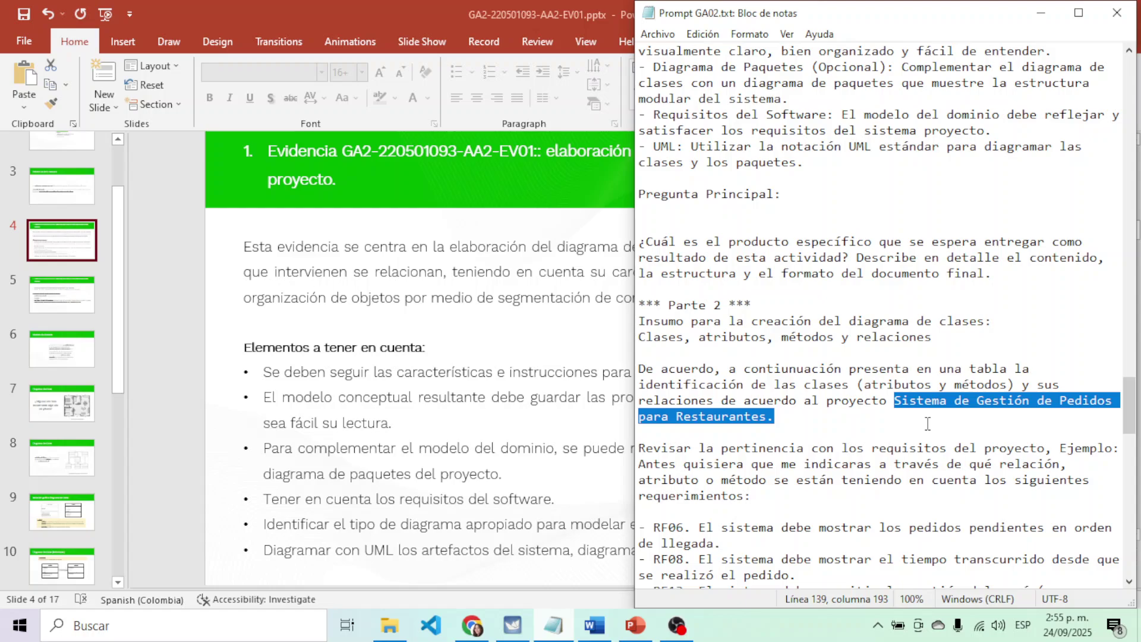
scroll(927, 423, "down", 1)
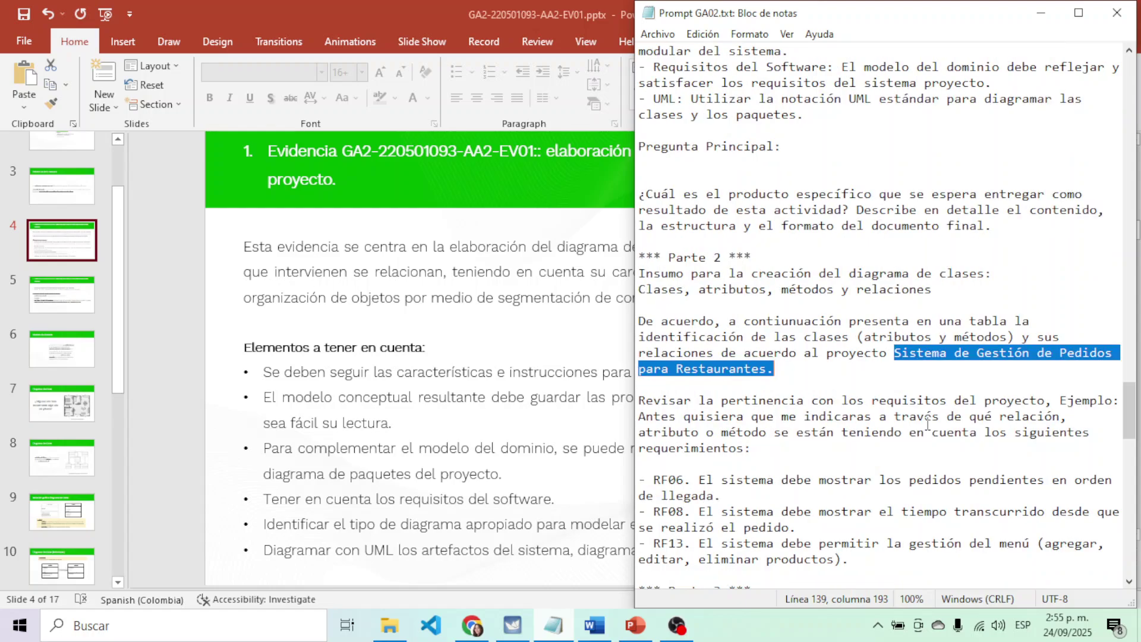
left_click_drag(872, 401, 1055, 398)
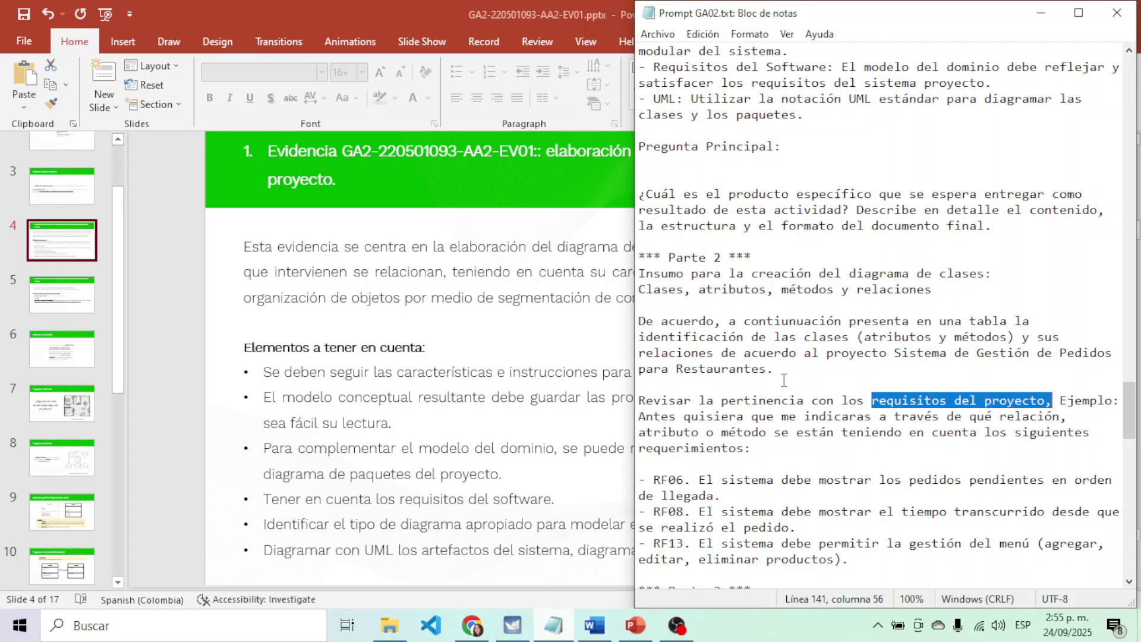
left_click_drag(638, 274, 943, 301)
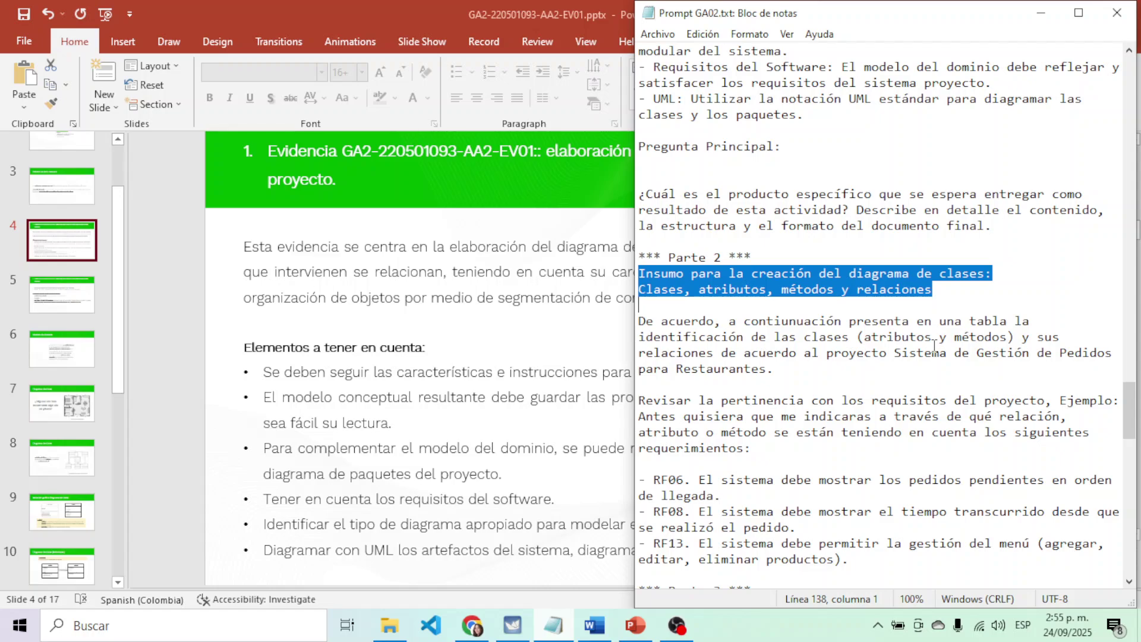
Switch to the Word document and examine the classes, attributes and methods in Tabla de Clases against Parte 2 of the prompt
left_click(592, 630)
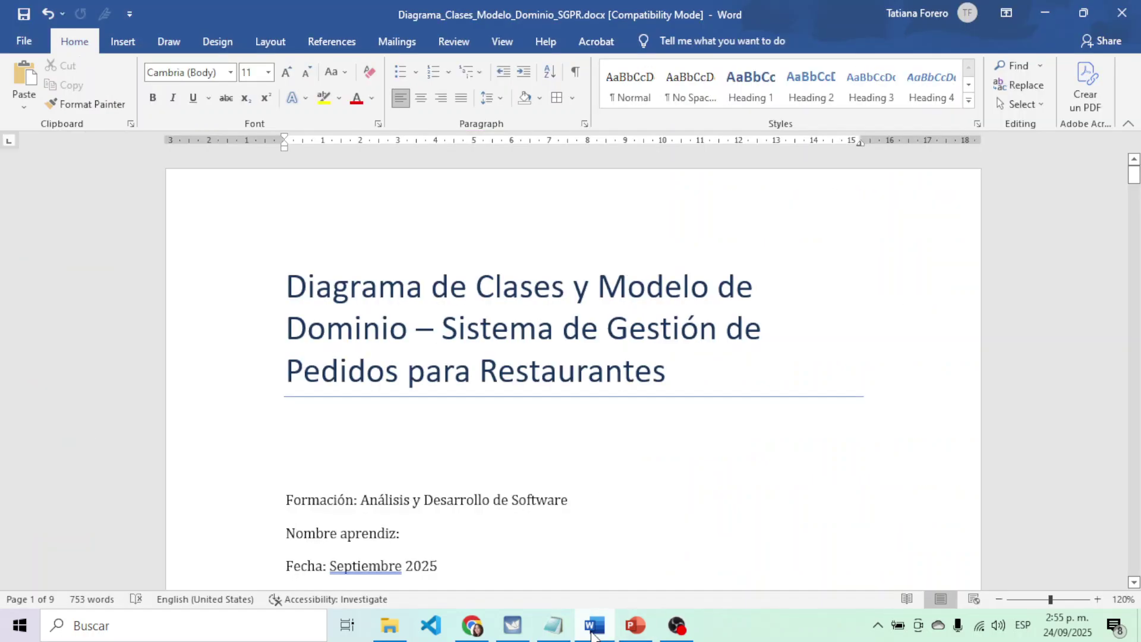
scroll(502, 453, "down", 6)
scroll(612, 453, "down", 15)
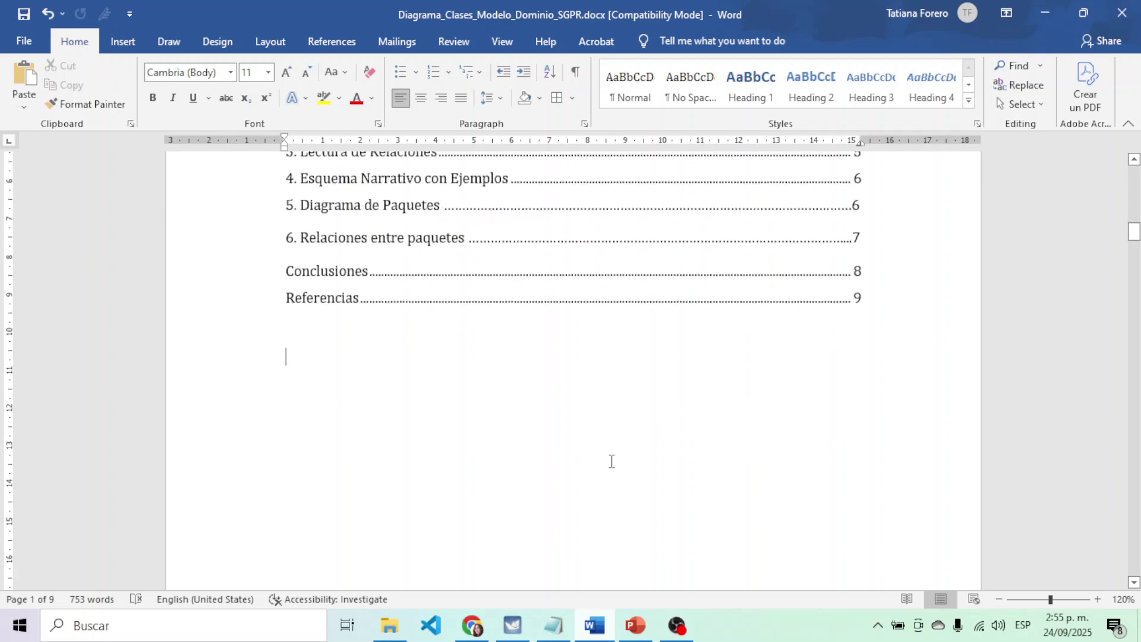
scroll(612, 461, "down", 10)
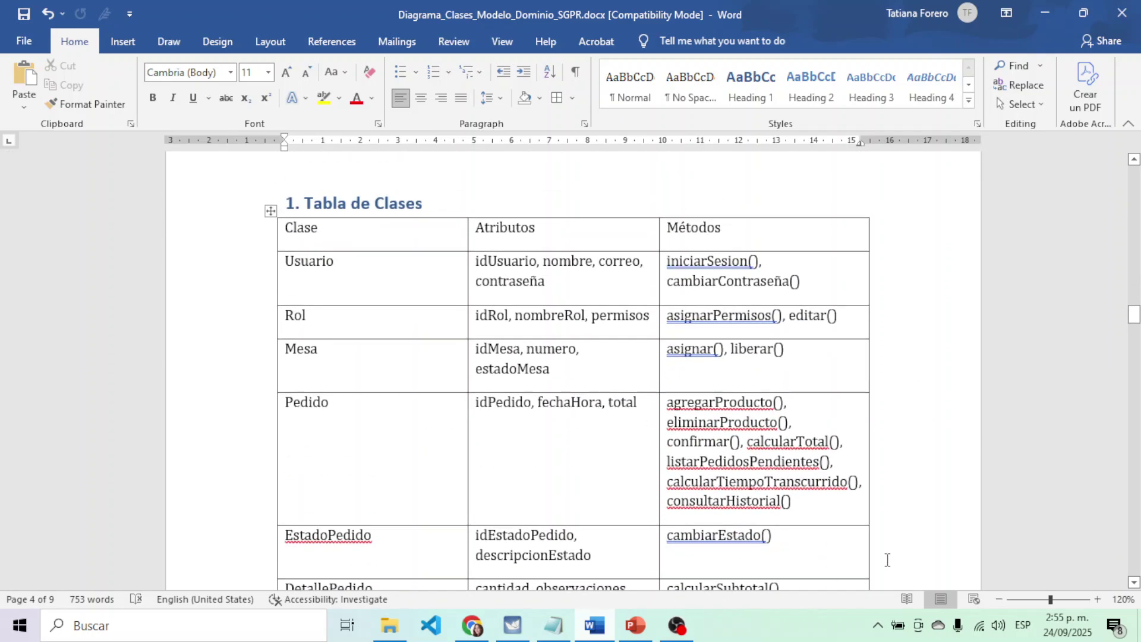
left_click(999, 599)
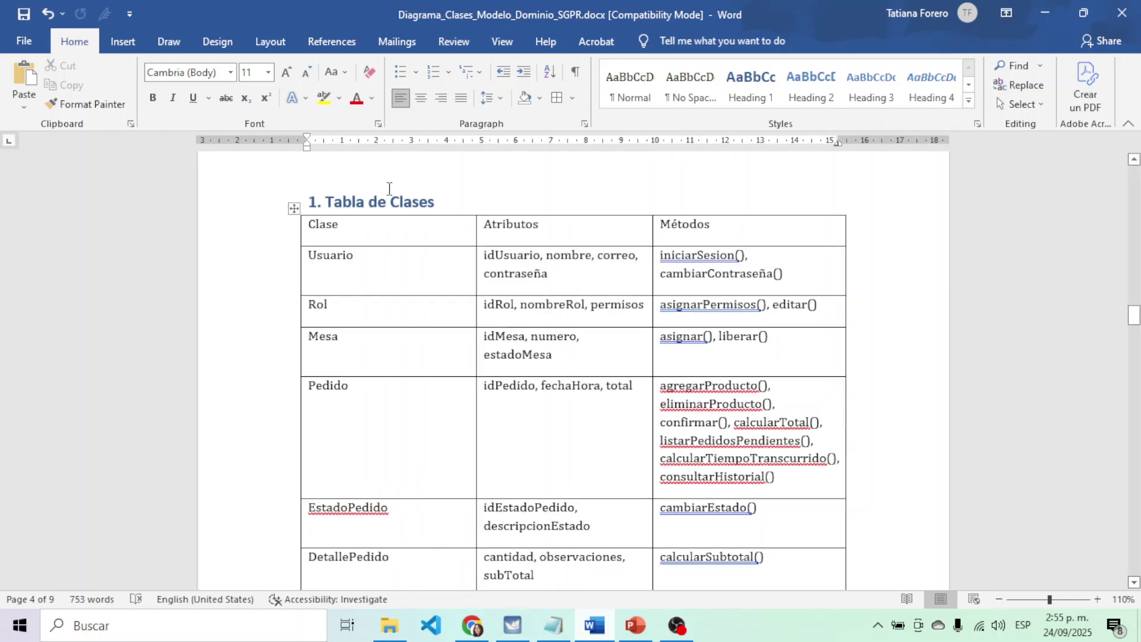
left_click(342, 225)
left_click(622, 231)
left_click(743, 230)
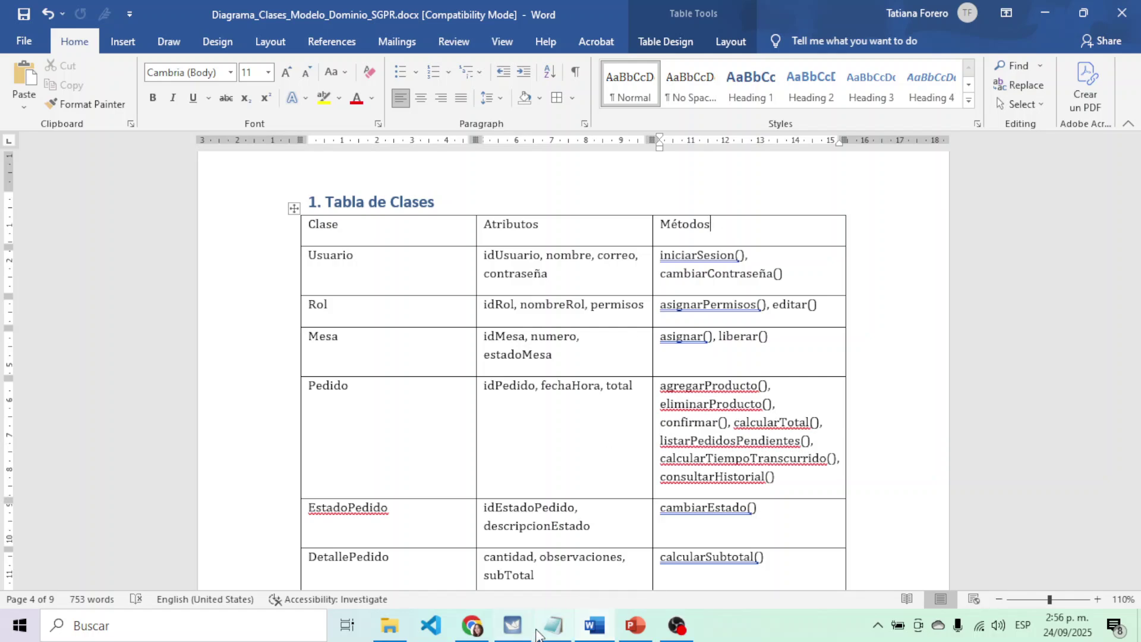
left_click(553, 625)
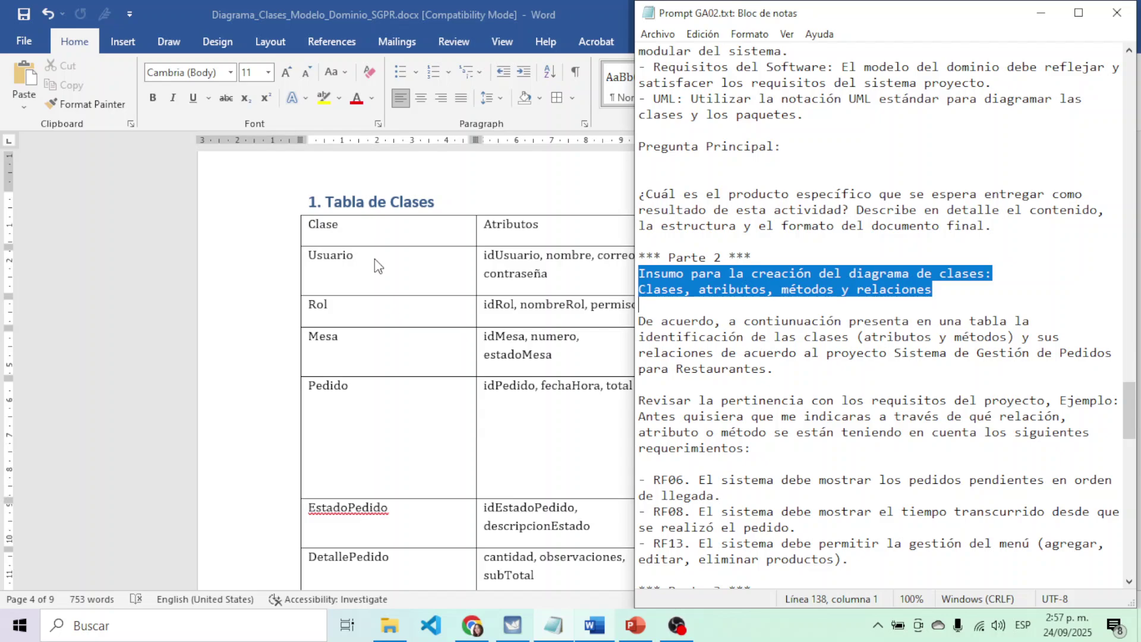
key("alt+Tab")
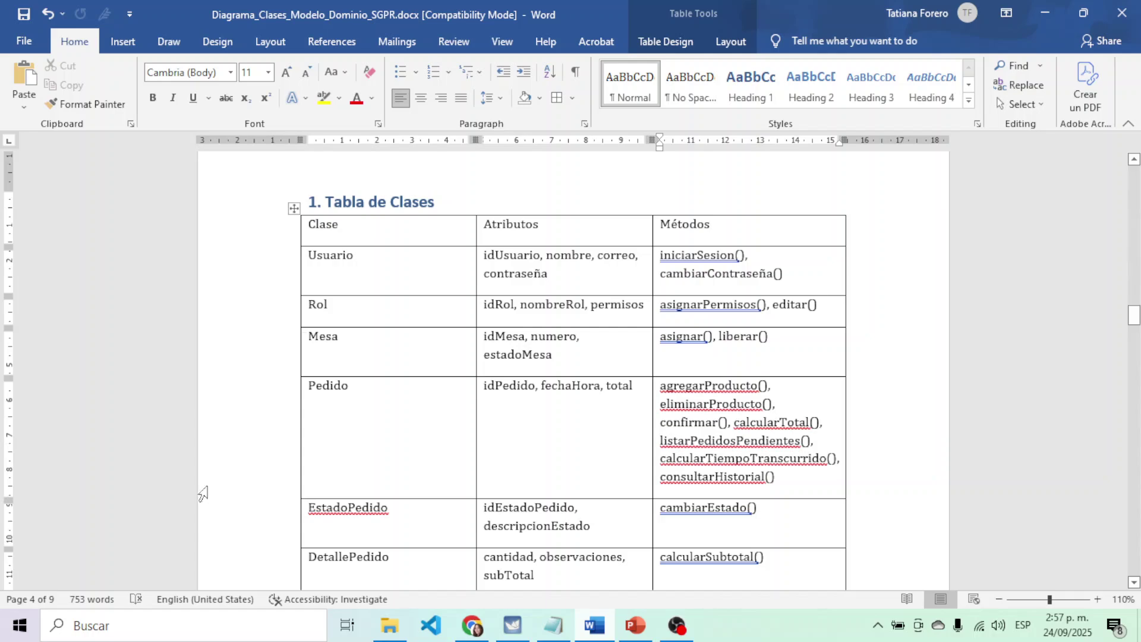
Switch to ArgoUML and name the new empty class in the class diagram Usuario
left_click(511, 626)
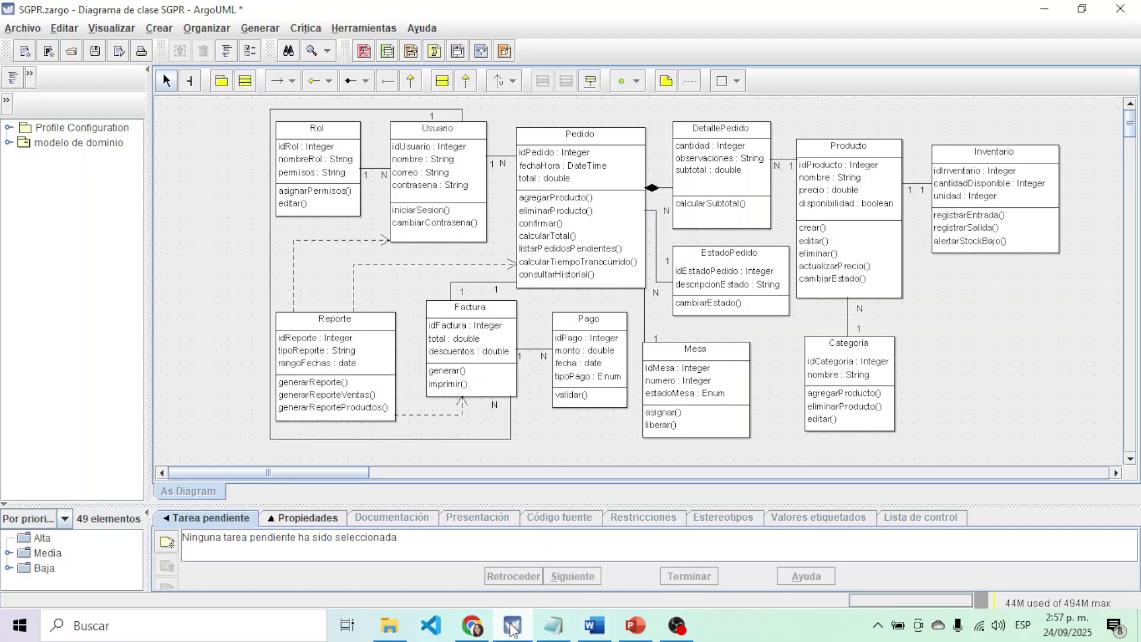
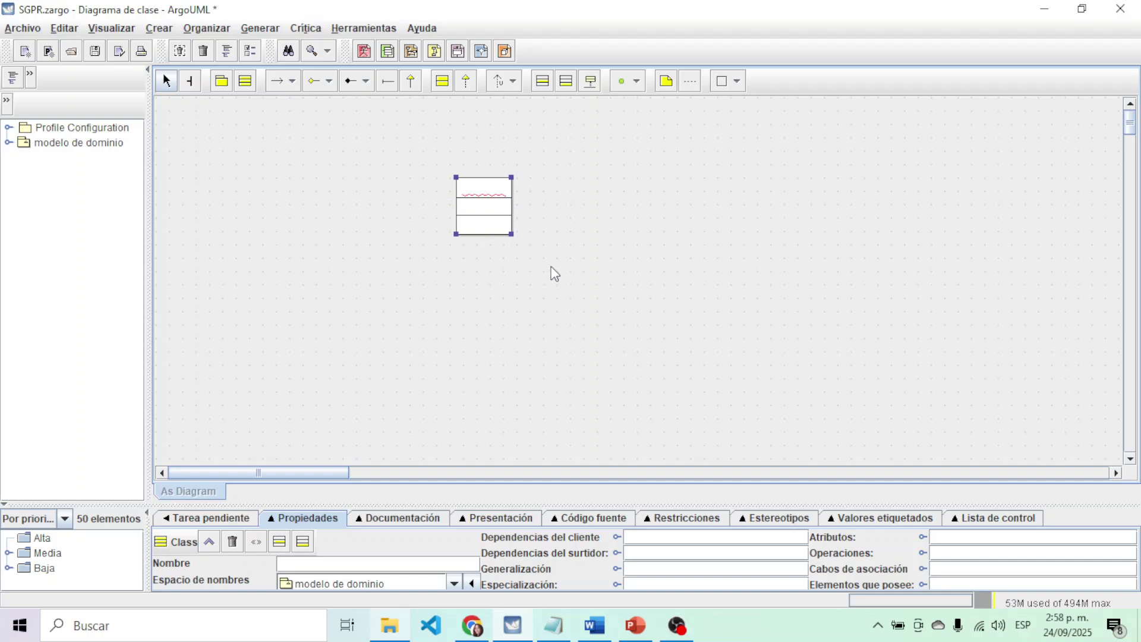
mouse_move(484, 184)
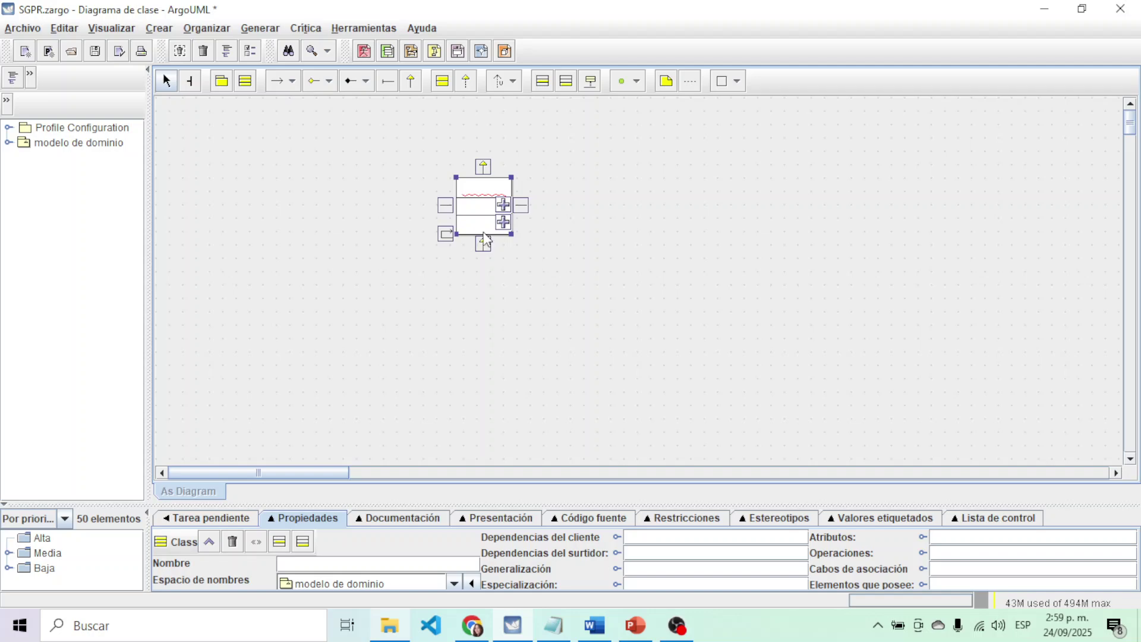
double_click(483, 191)
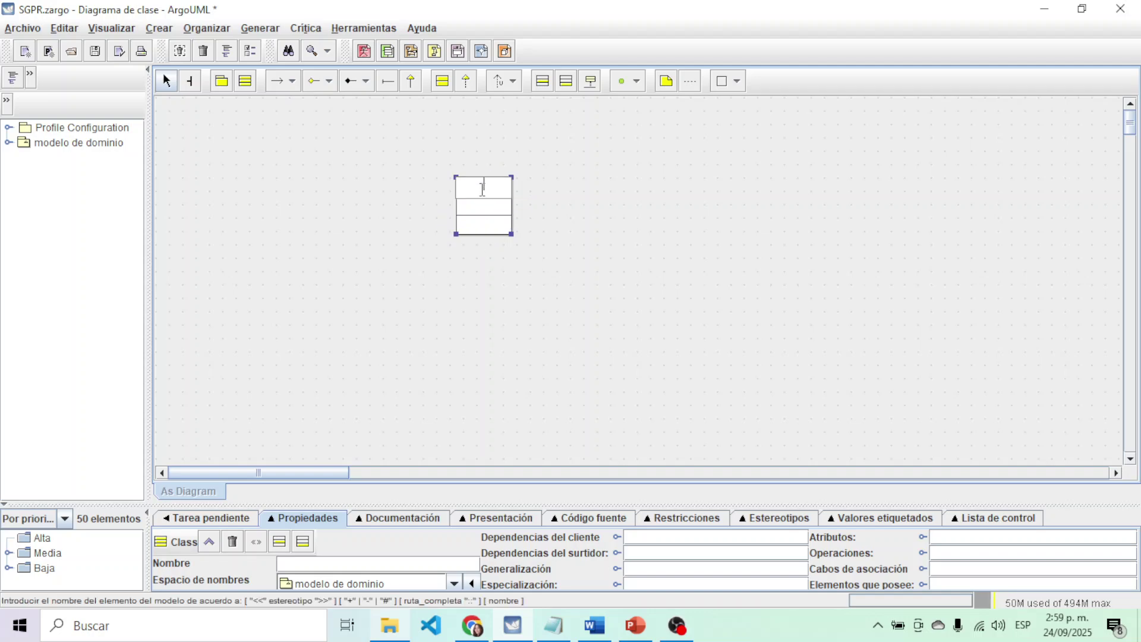
left_click(633, 269)
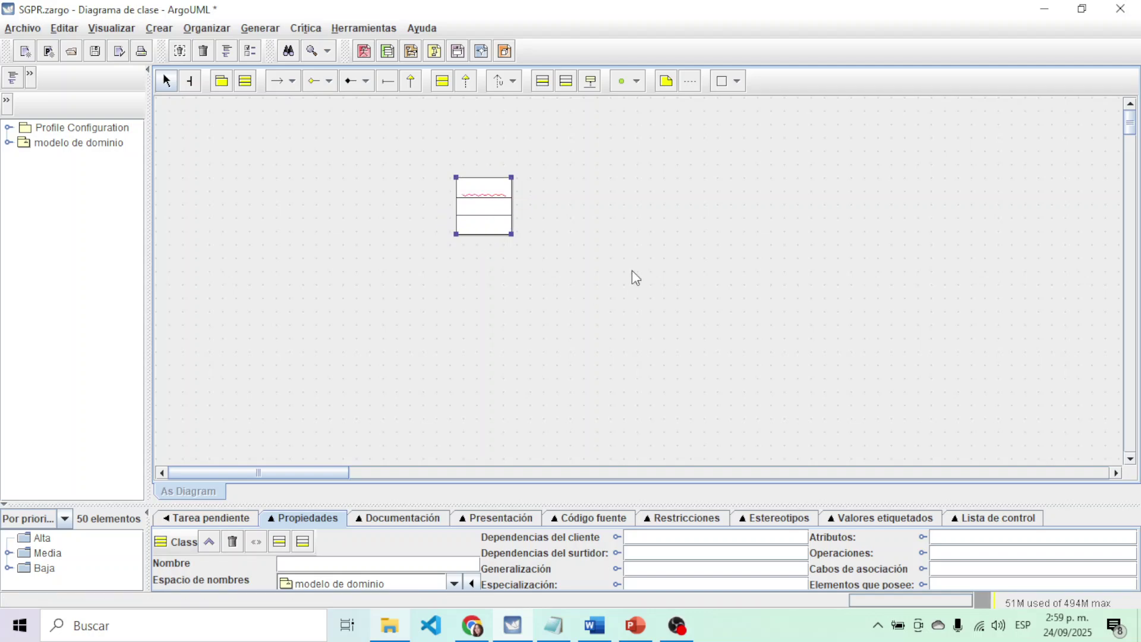
left_click(476, 232)
left_click_drag(578, 499, 578, 400)
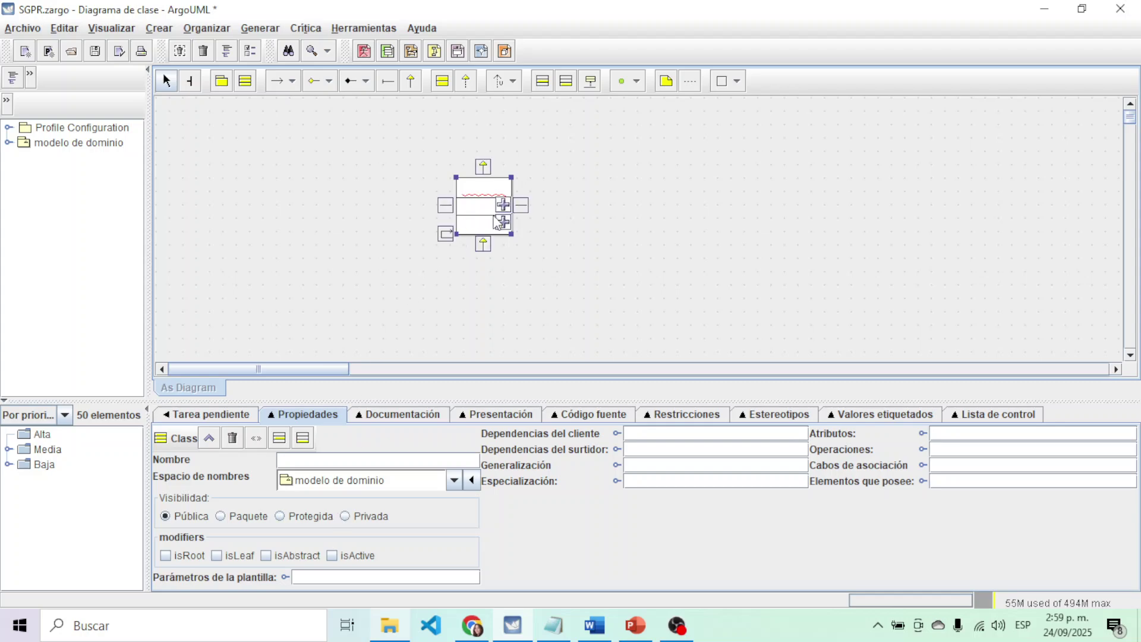
left_click(337, 456)
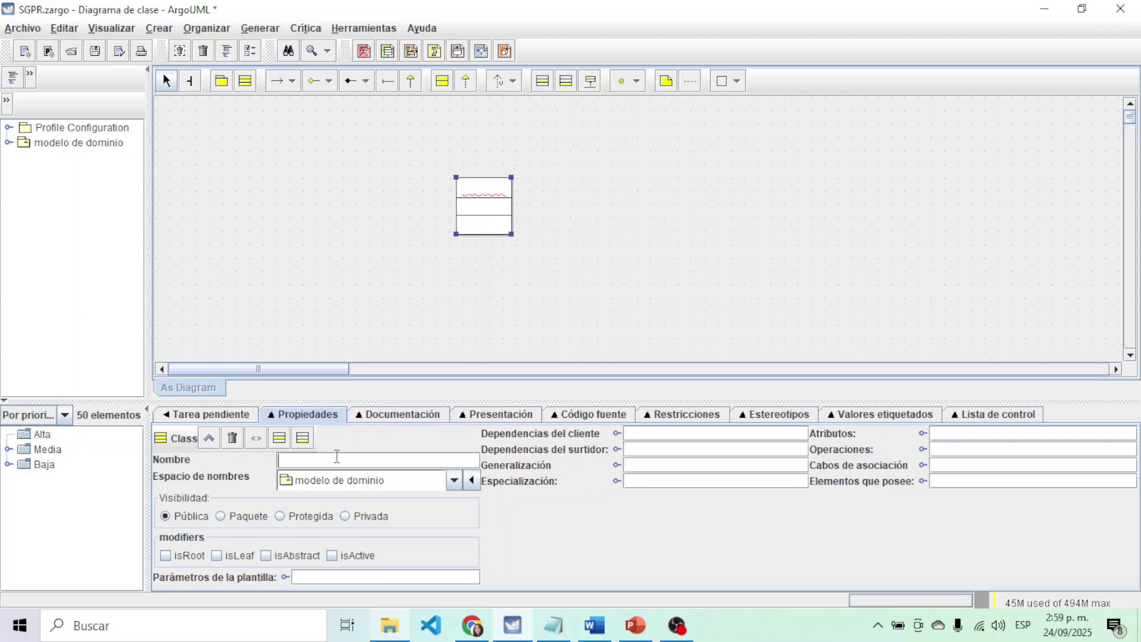
type("Usuario")
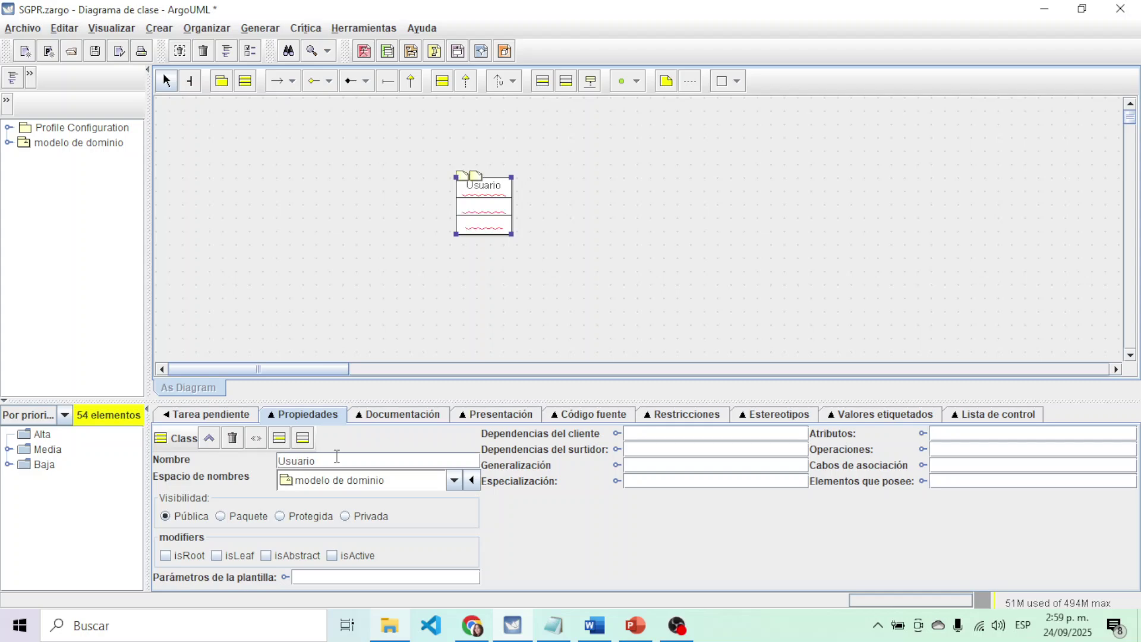
left_click(593, 291)
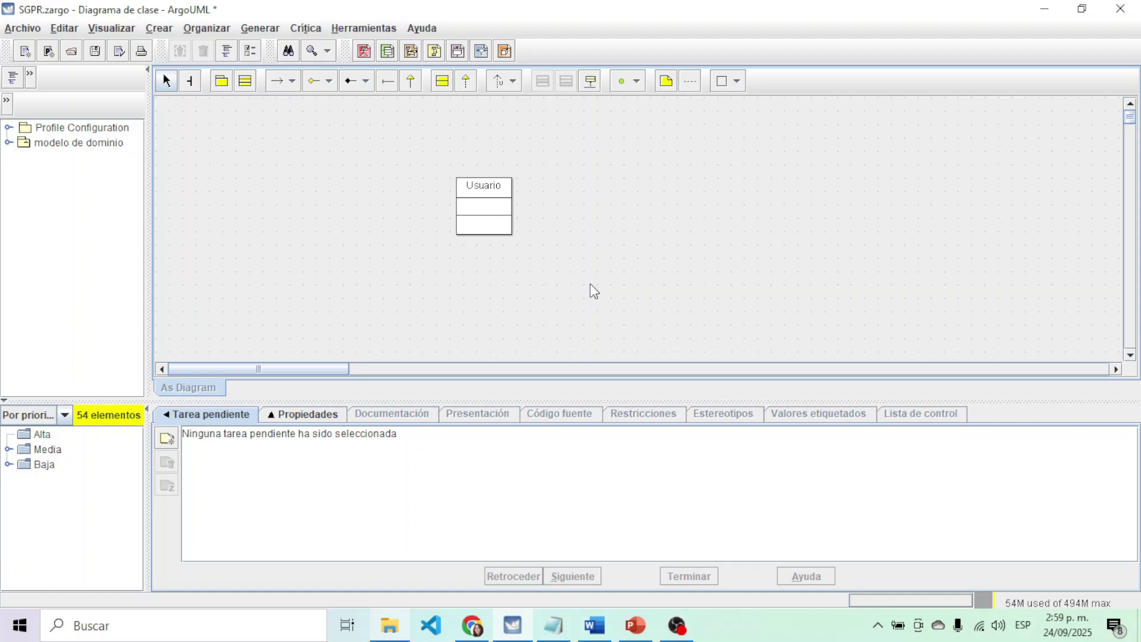
Add the attribute idUsuario of type Integer to the Usuario class
left_click(501, 189)
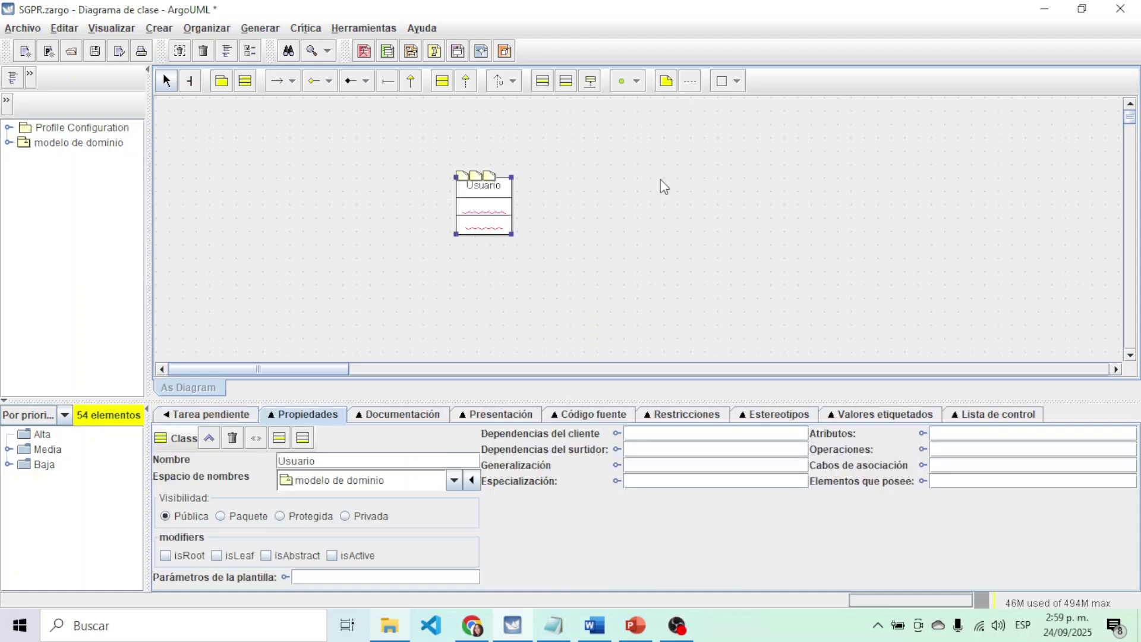
left_click(503, 259)
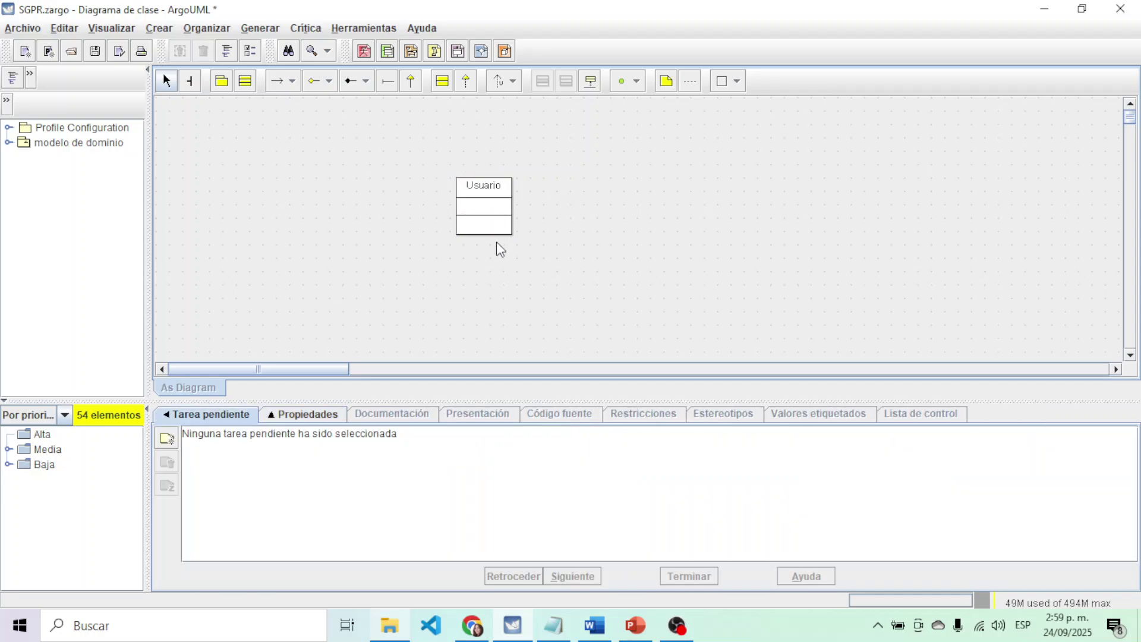
left_click(491, 184)
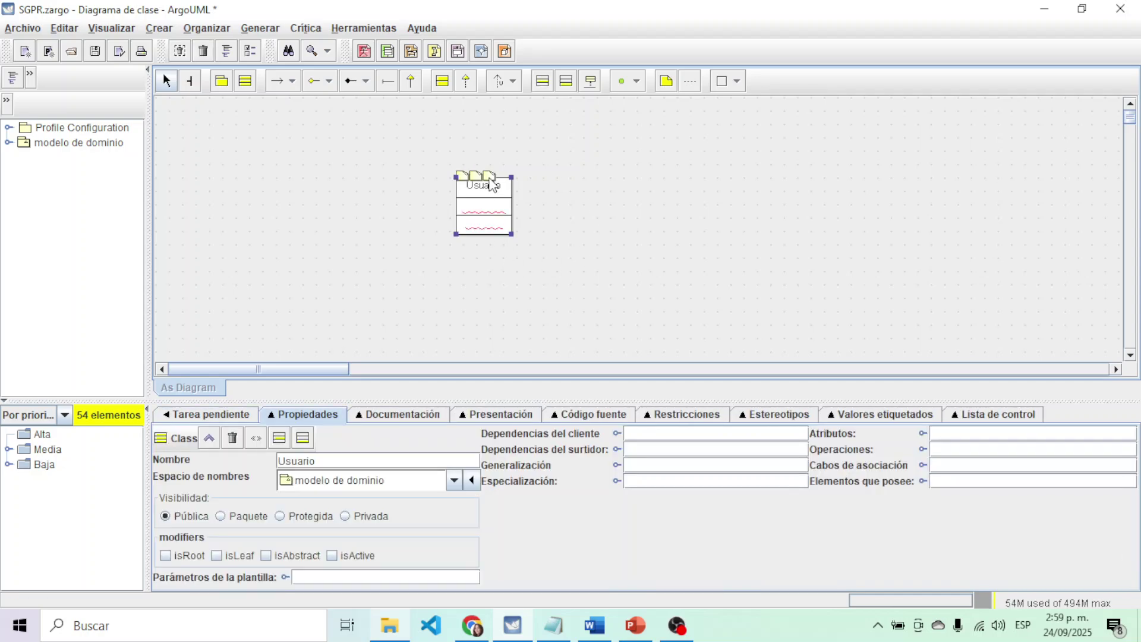
mouse_move(503, 205)
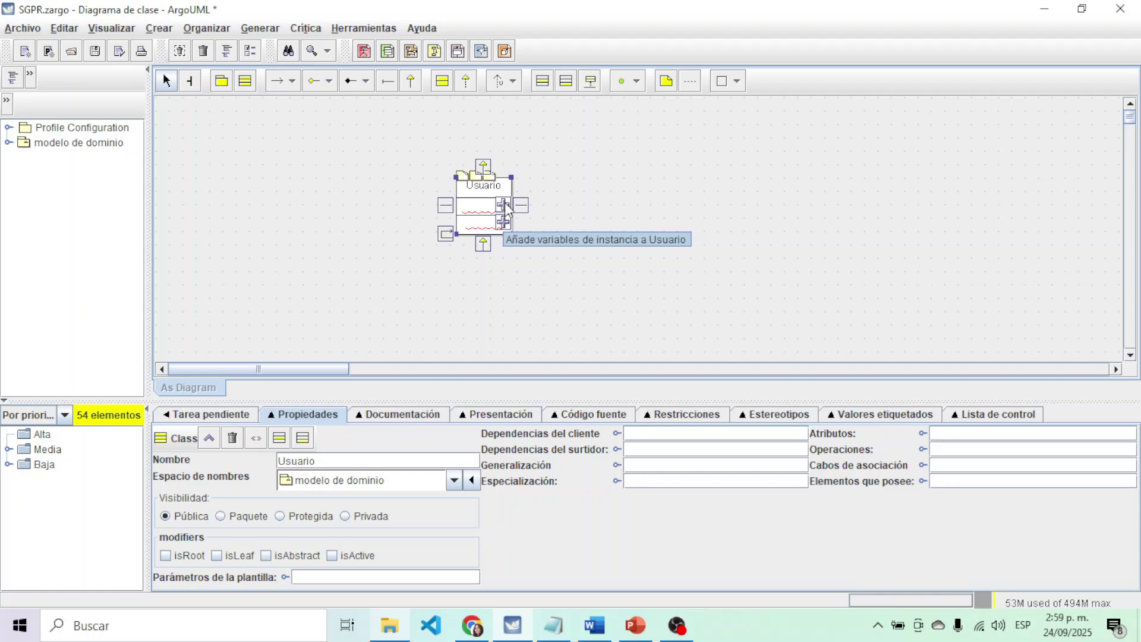
left_click(504, 205)
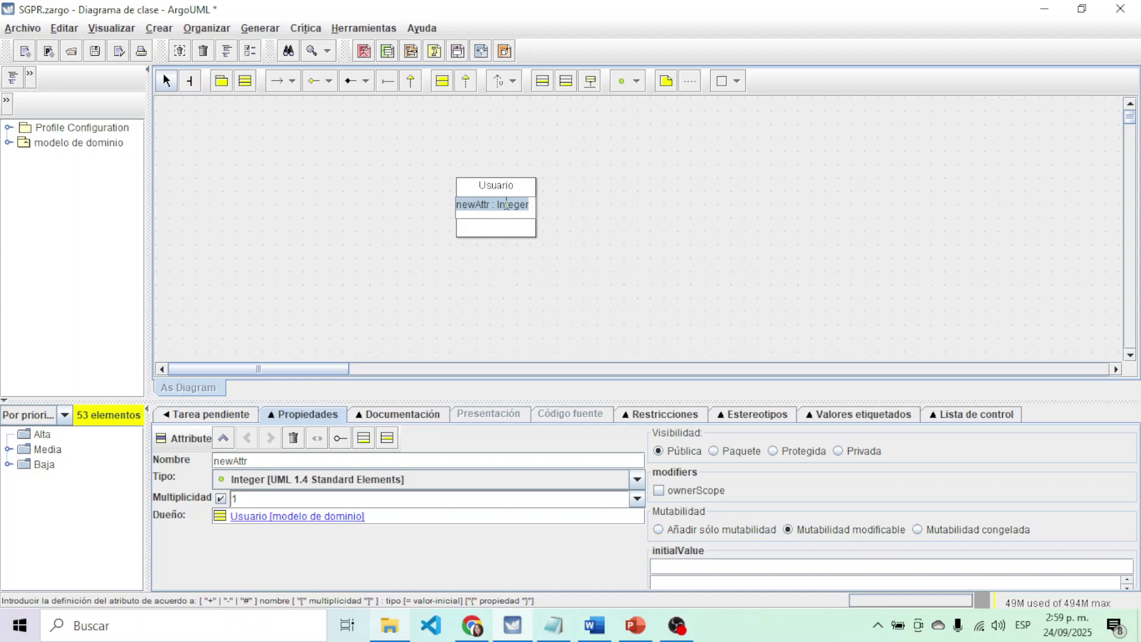
type("id")
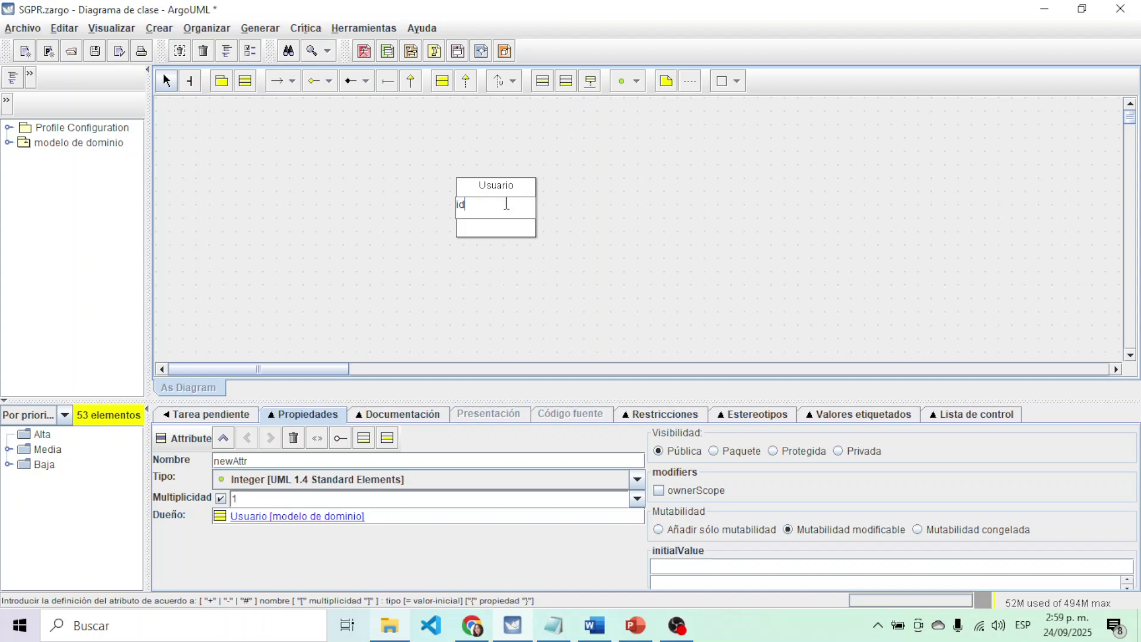
type("Usuario:")
type("Integer")
key("Return")
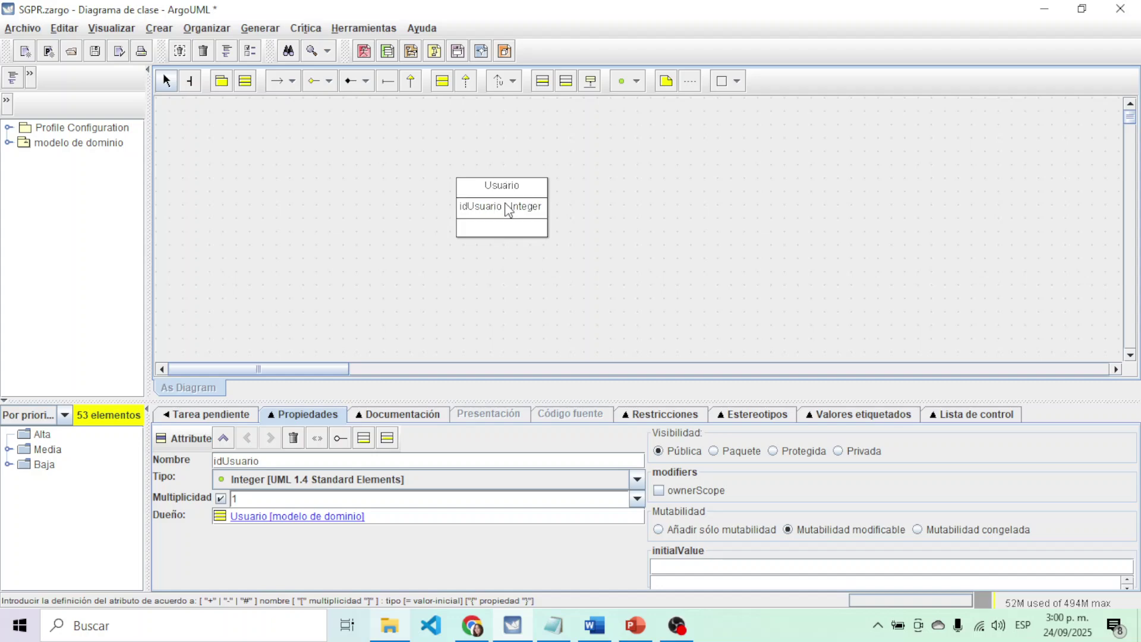
double_click(537, 207)
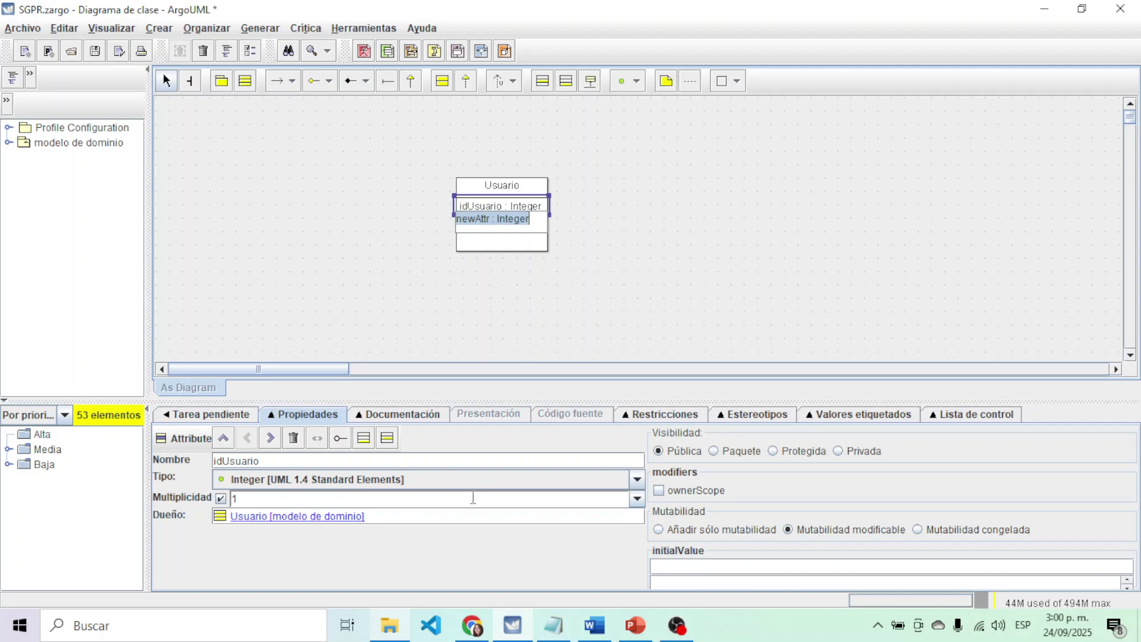
left_click(590, 238)
left_click(484, 226)
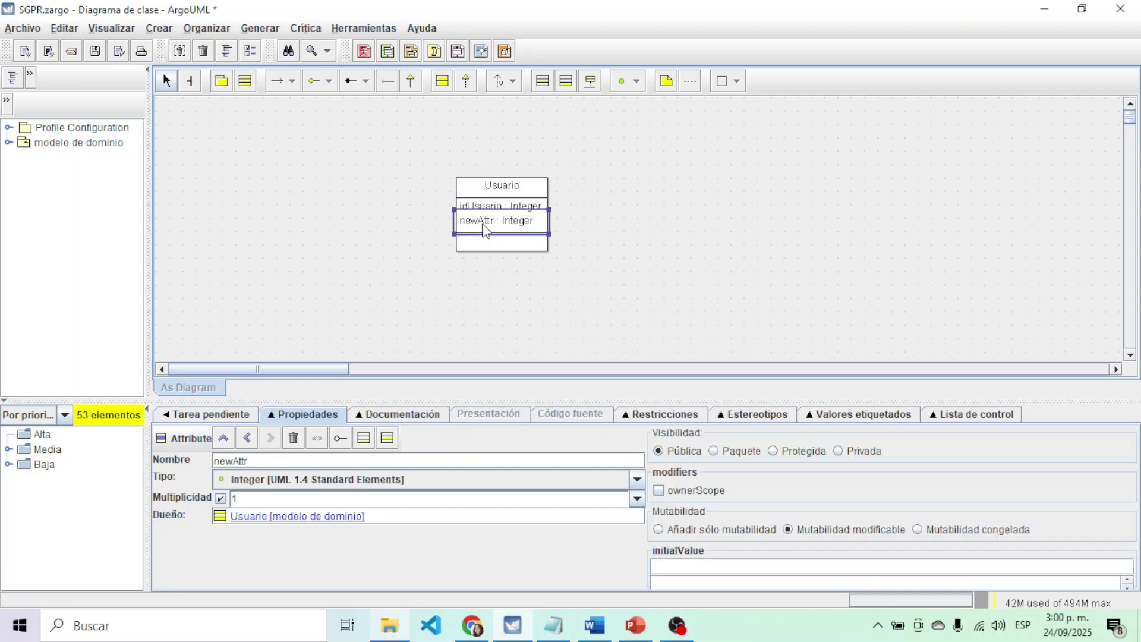
left_click(293, 438)
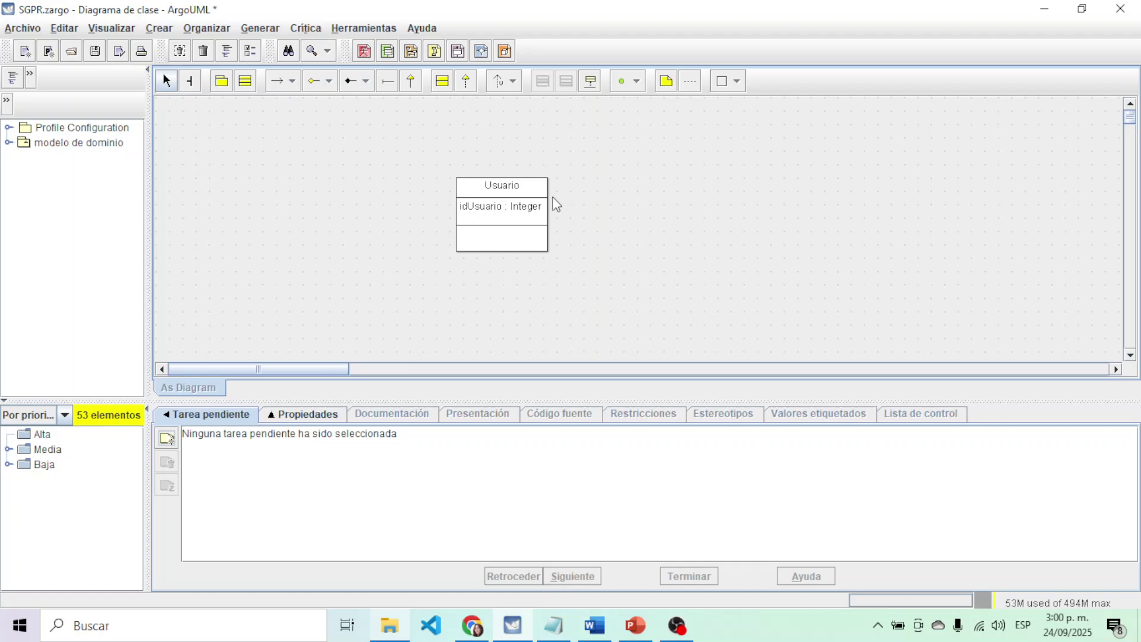
Add the attribute nombreUsuario of type String to the Usuario class
left_click(500, 185)
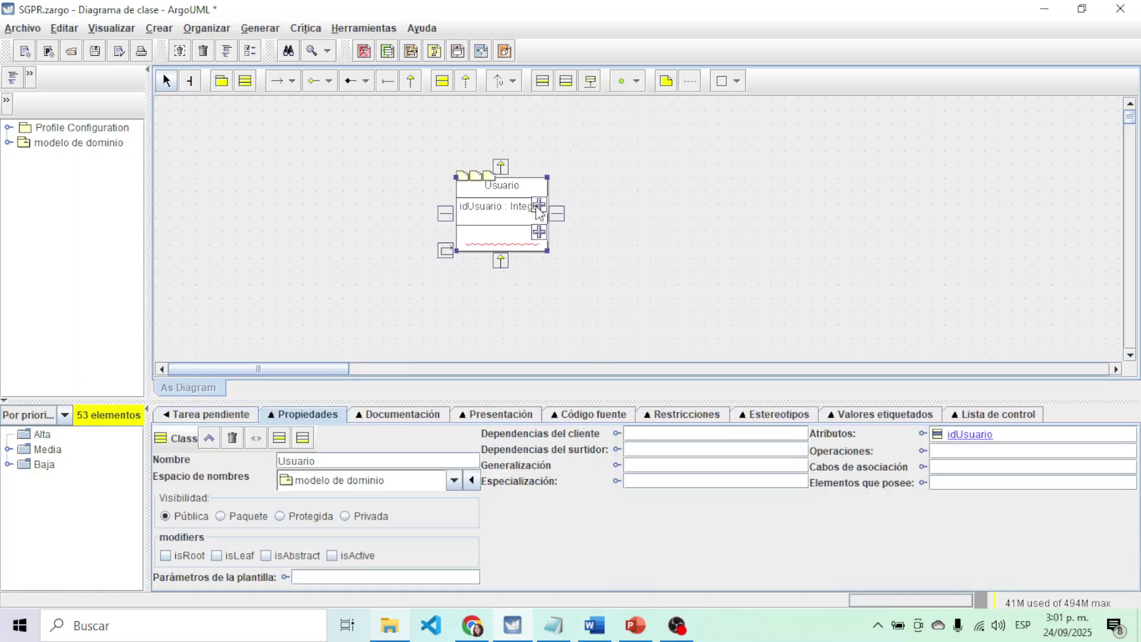
double_click(537, 208)
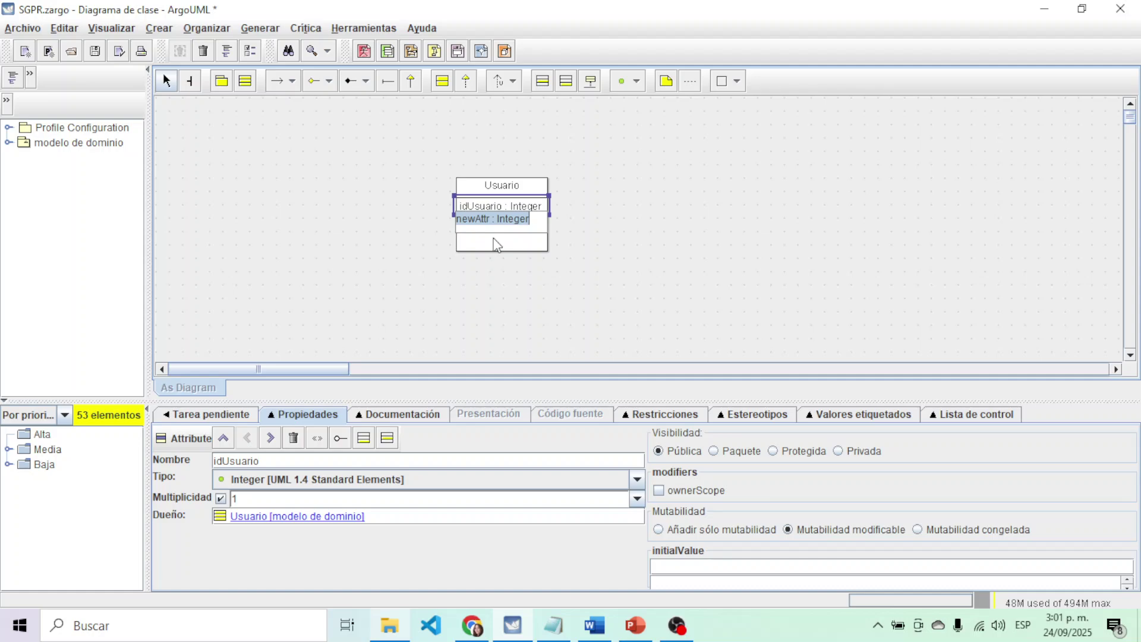
type("no")
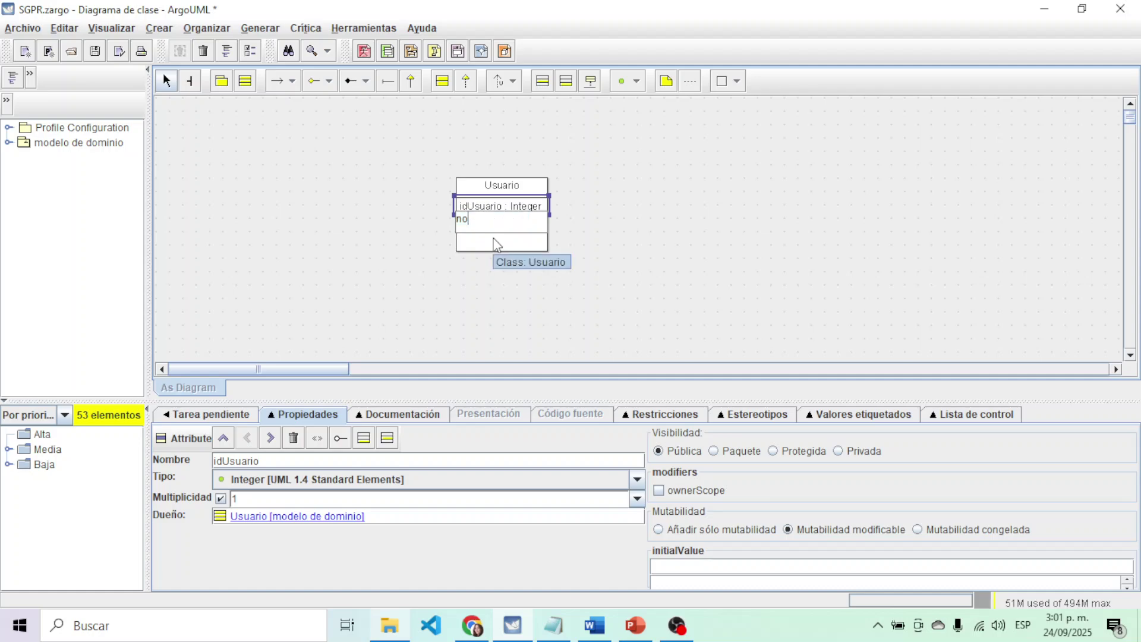
type("mbreUsuario: String")
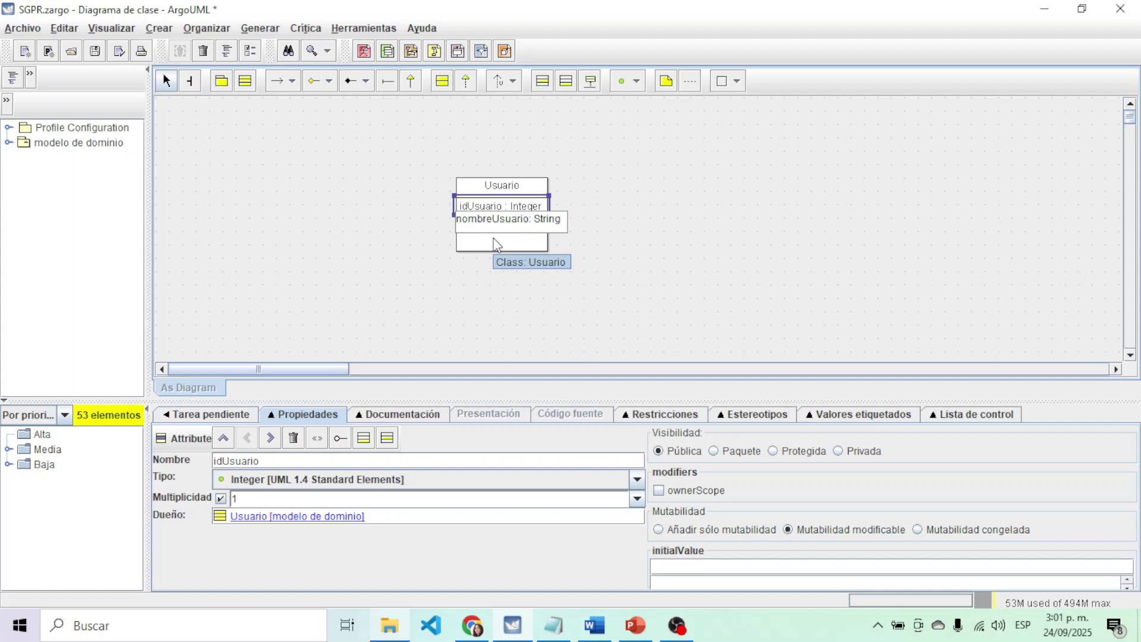
key("Return")
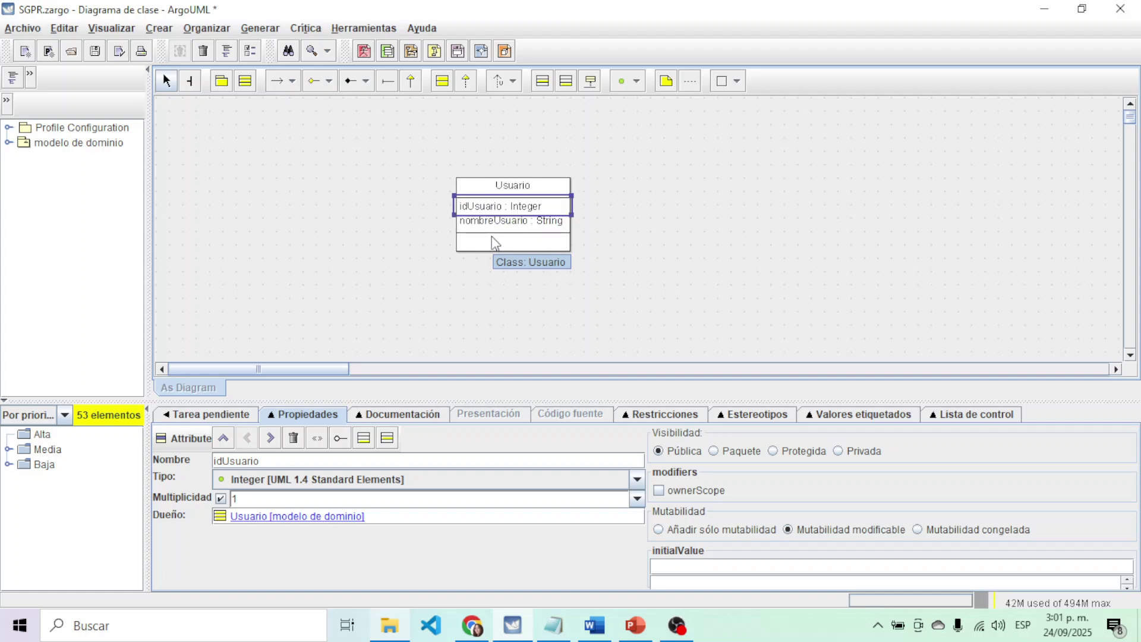
left_click(485, 229)
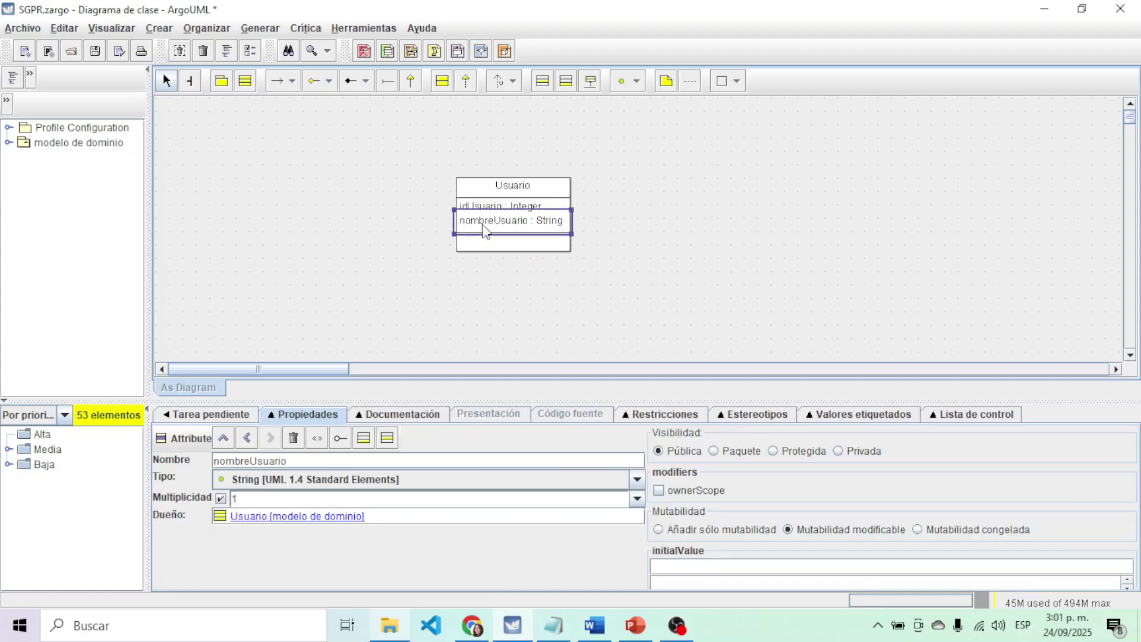
left_click(701, 247)
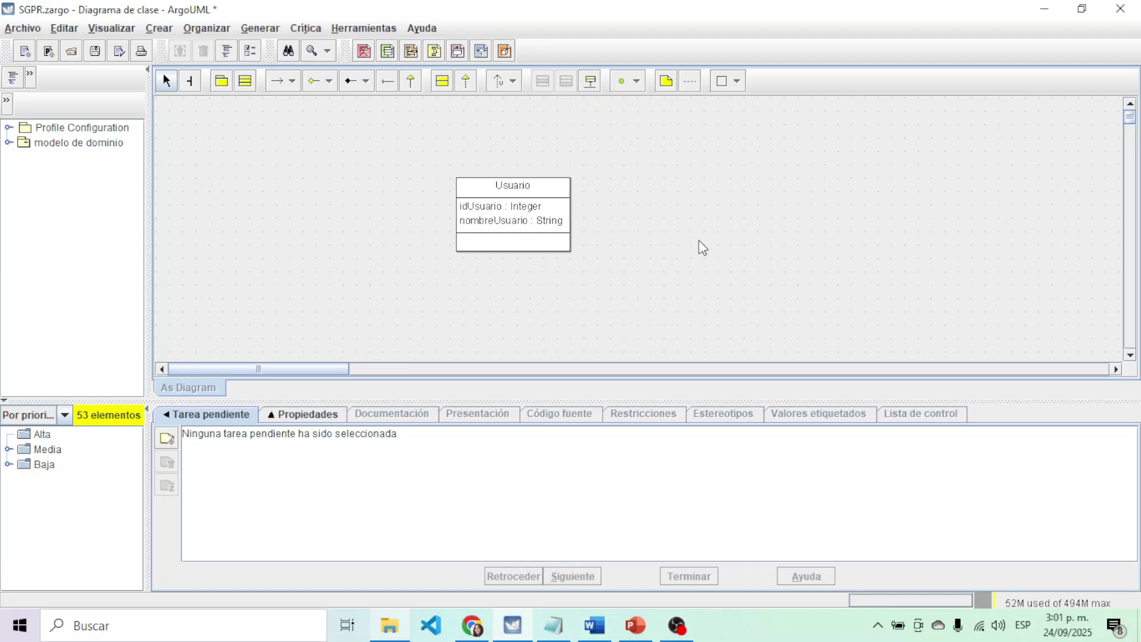
Add the operation iniciarSesion() to the Usuario class
left_click(552, 231)
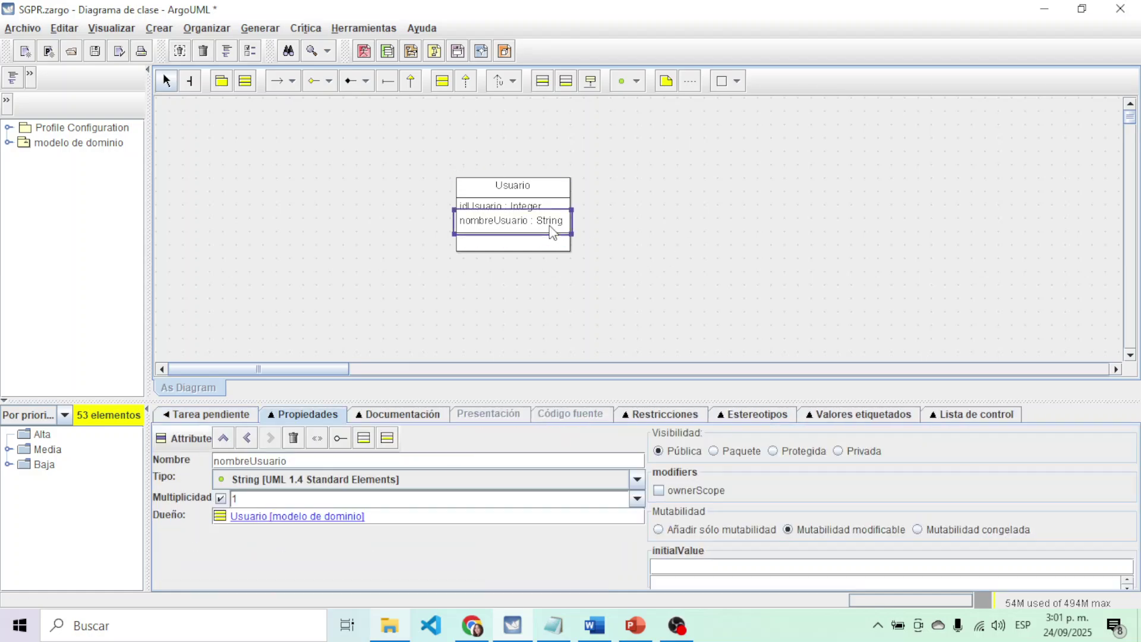
left_click(541, 183)
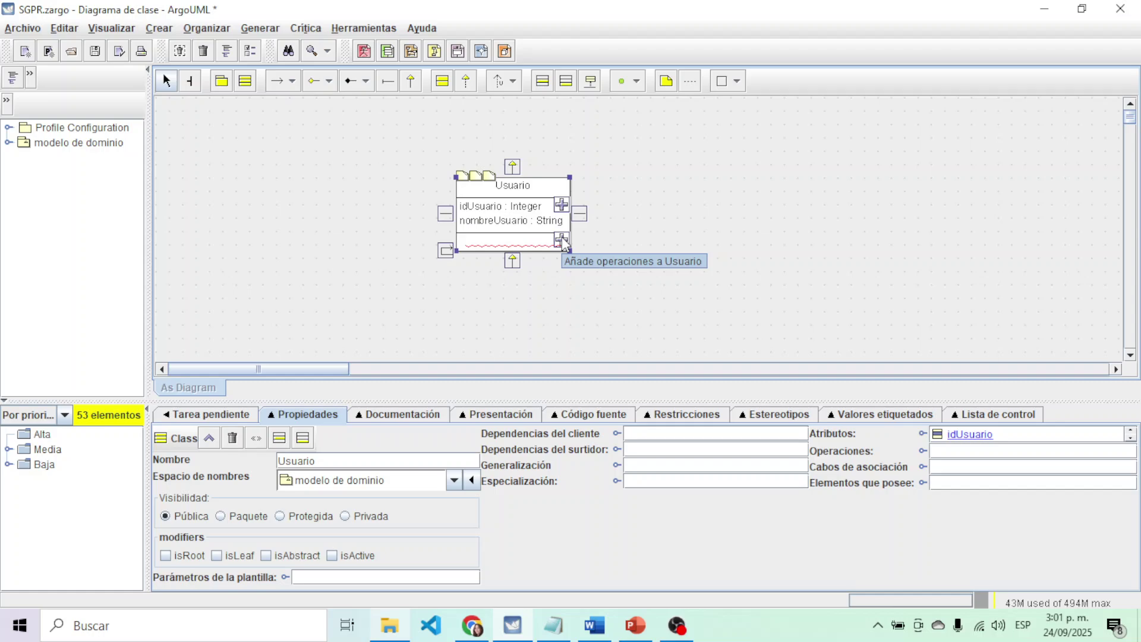
left_click(562, 240)
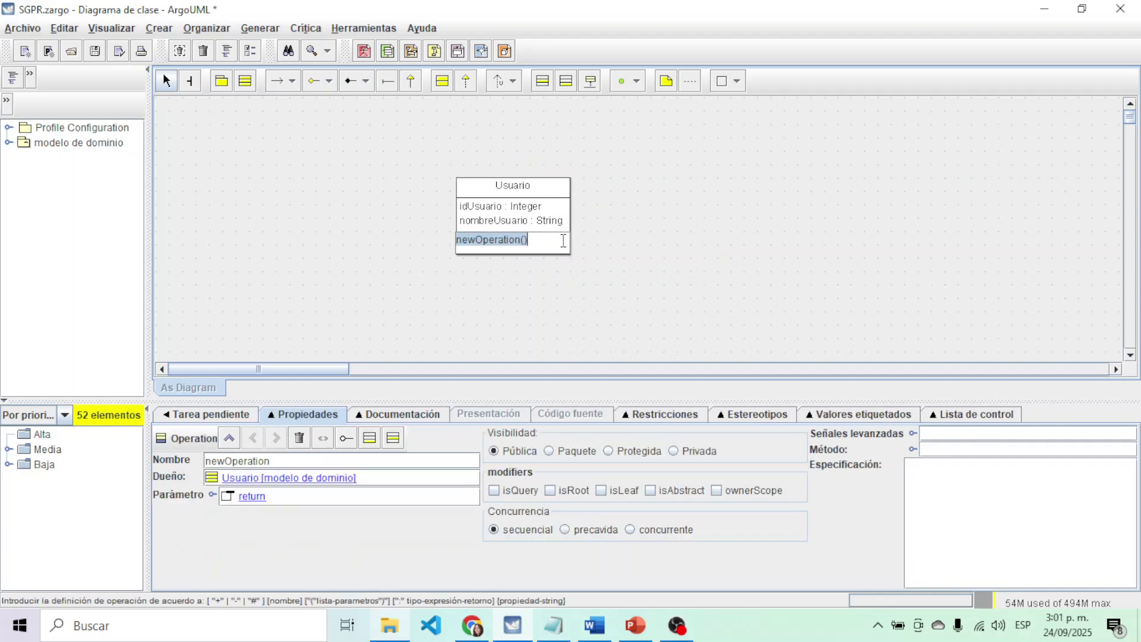
type("Ini")
key("BackSpace")
key("BackSpace")
key("BackSpace")
type("iniciarSesion")
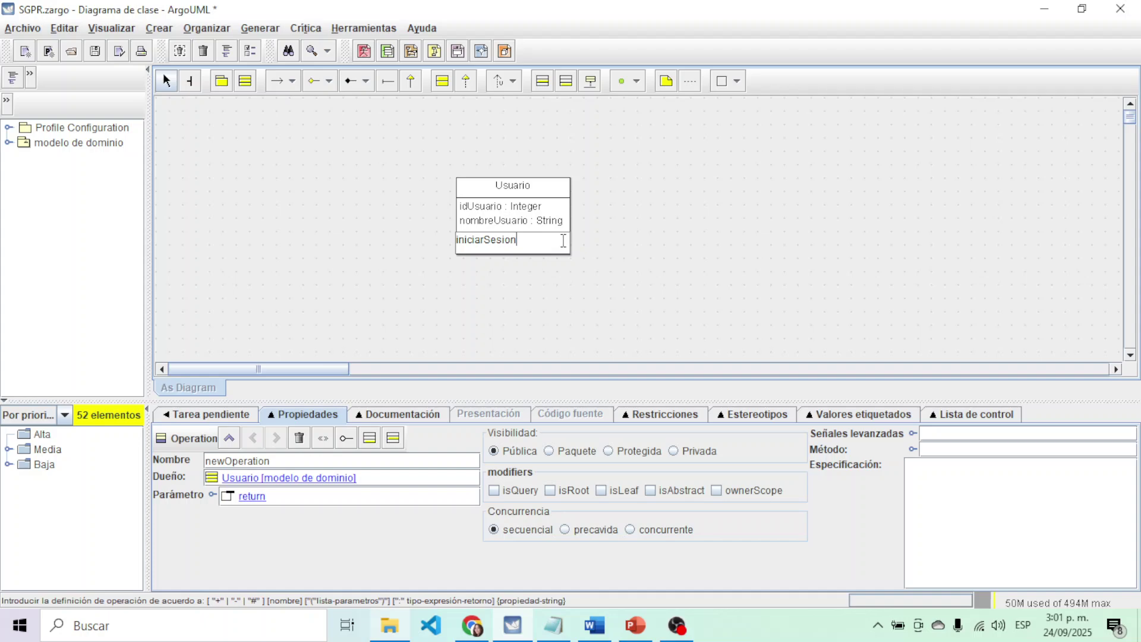
type("()")
key("Return")
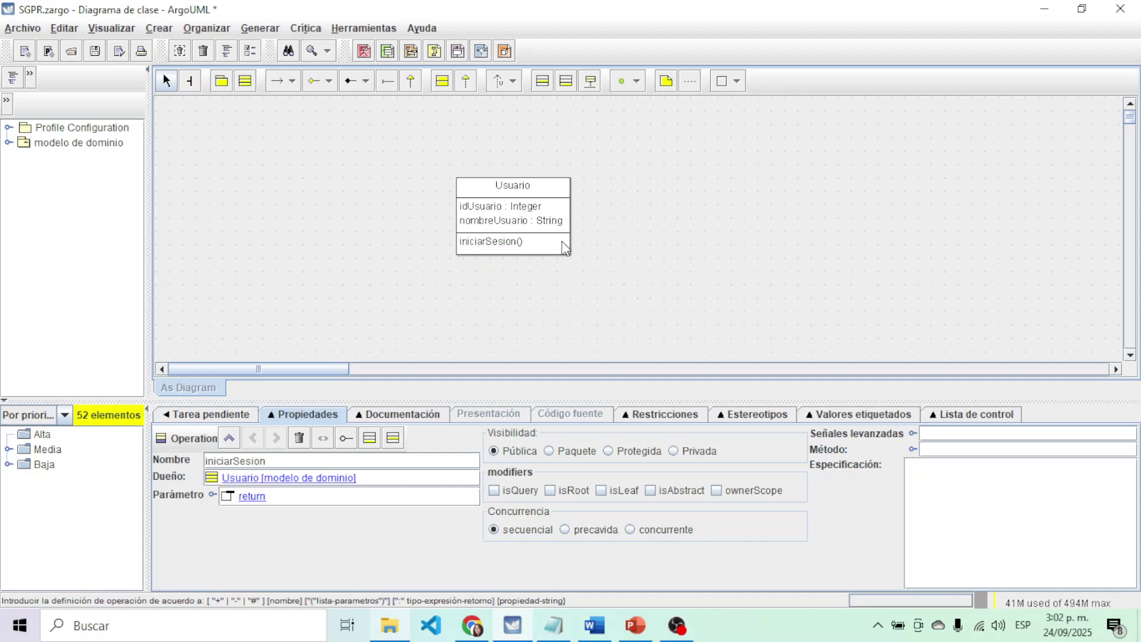
left_click(607, 304)
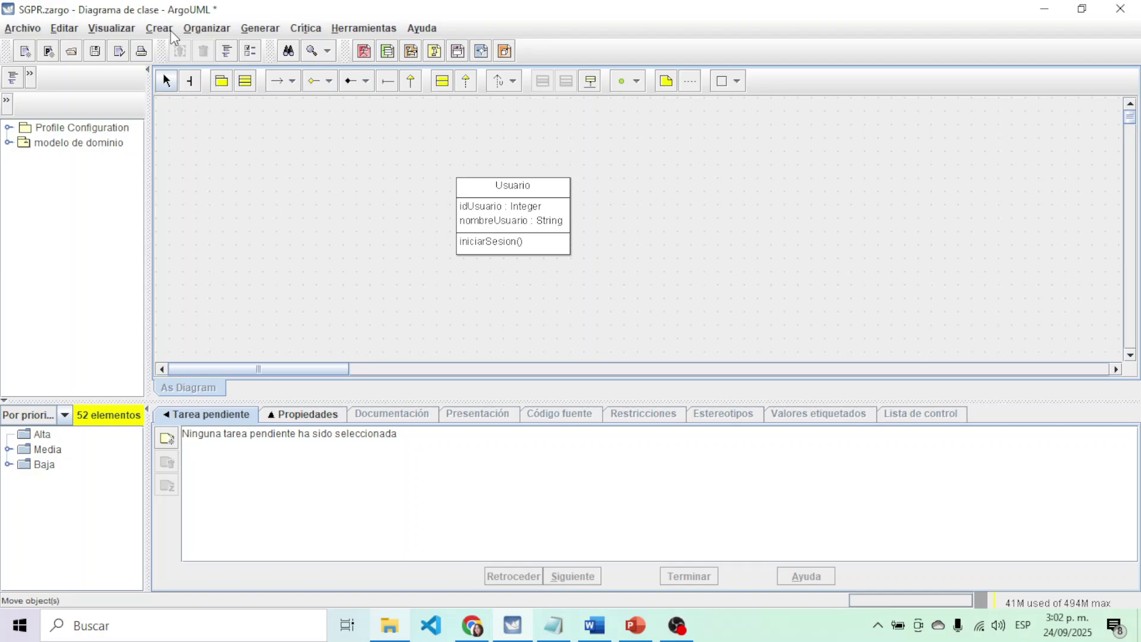
Enlarge the class diagram by two zoom levels and inspect the Usuario class
left_click(119, 30)
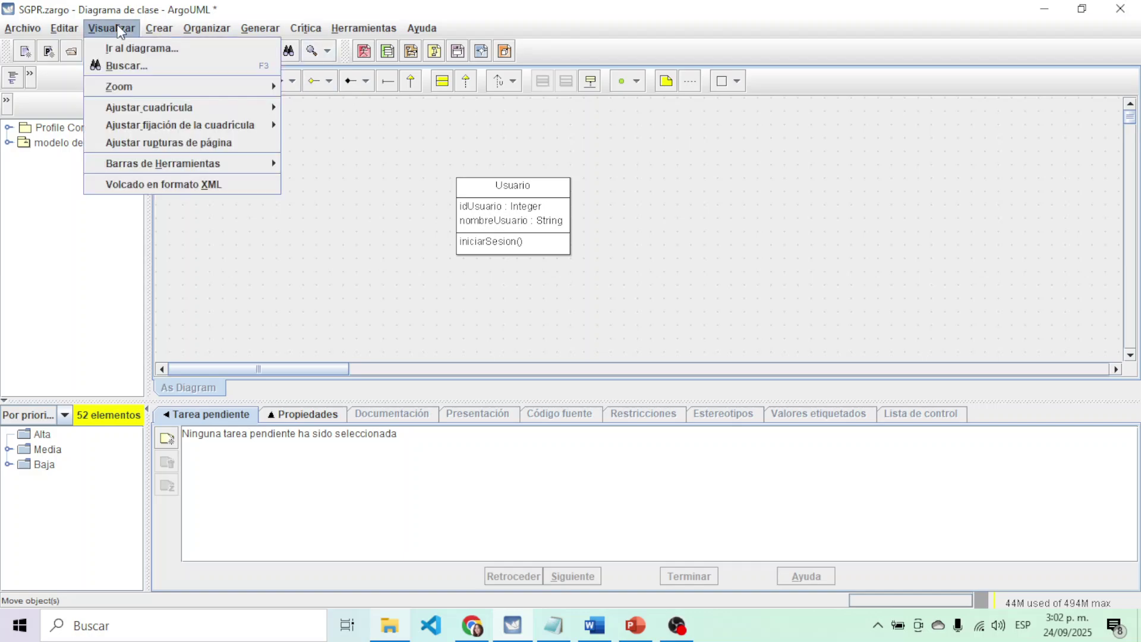
mouse_move(270, 95)
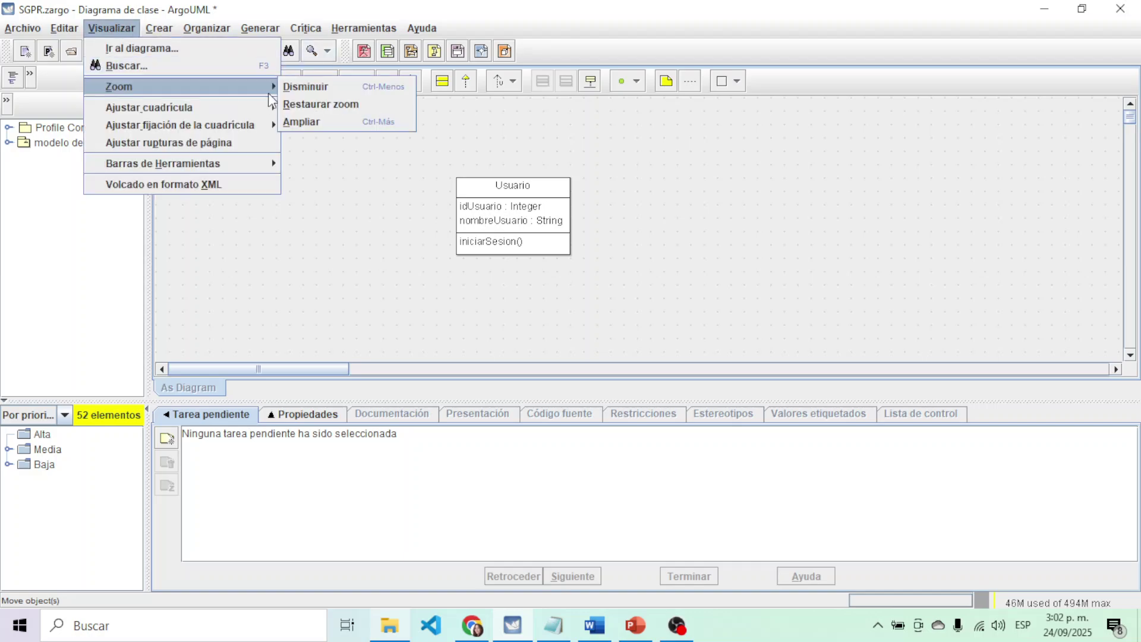
left_click(323, 119)
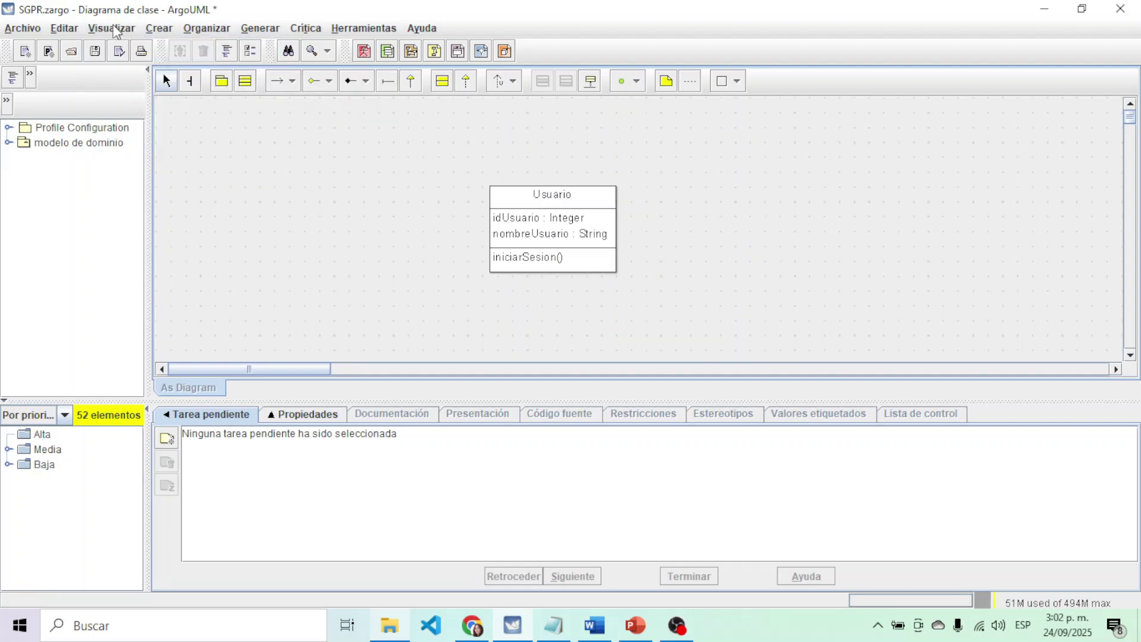
left_click(116, 28)
mouse_move(259, 92)
left_click(317, 125)
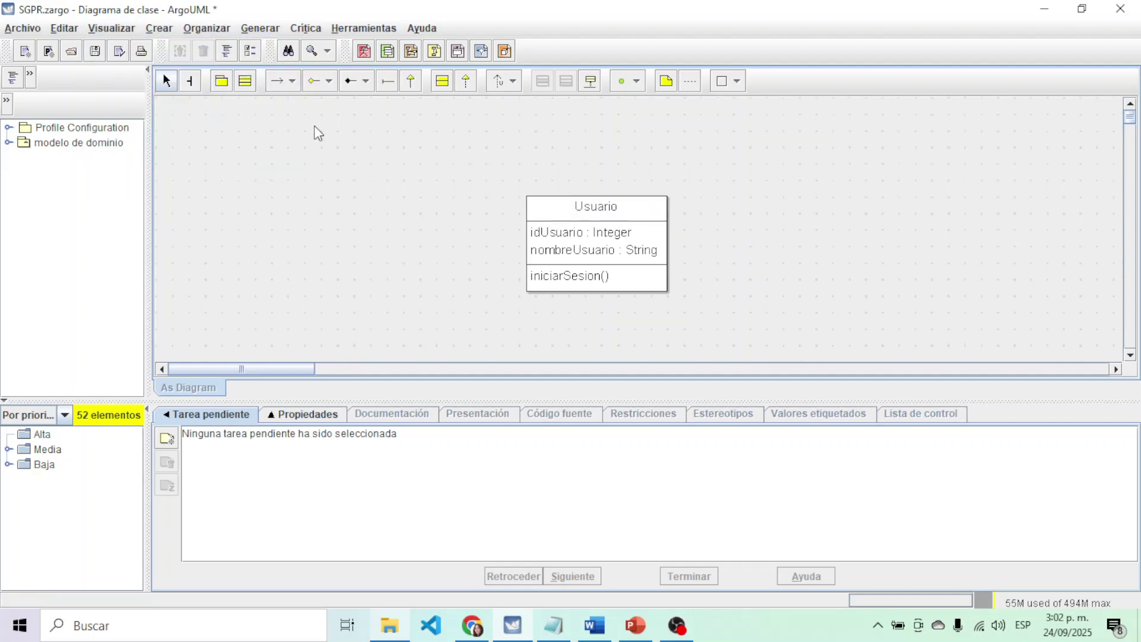
scroll(715, 267, "down", 3)
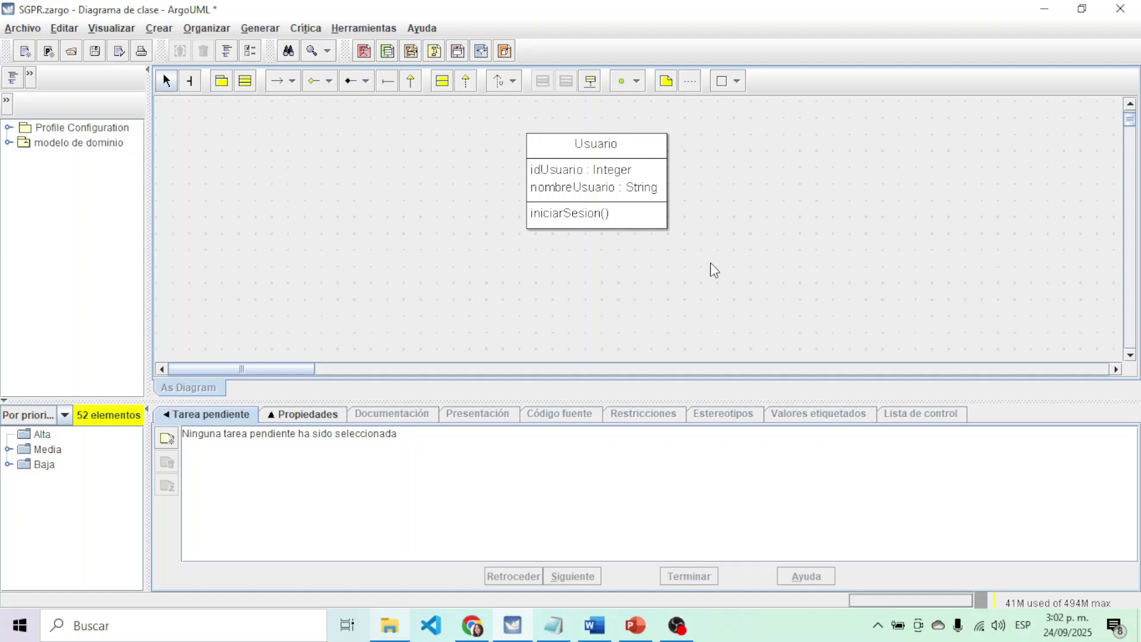
left_click(624, 148)
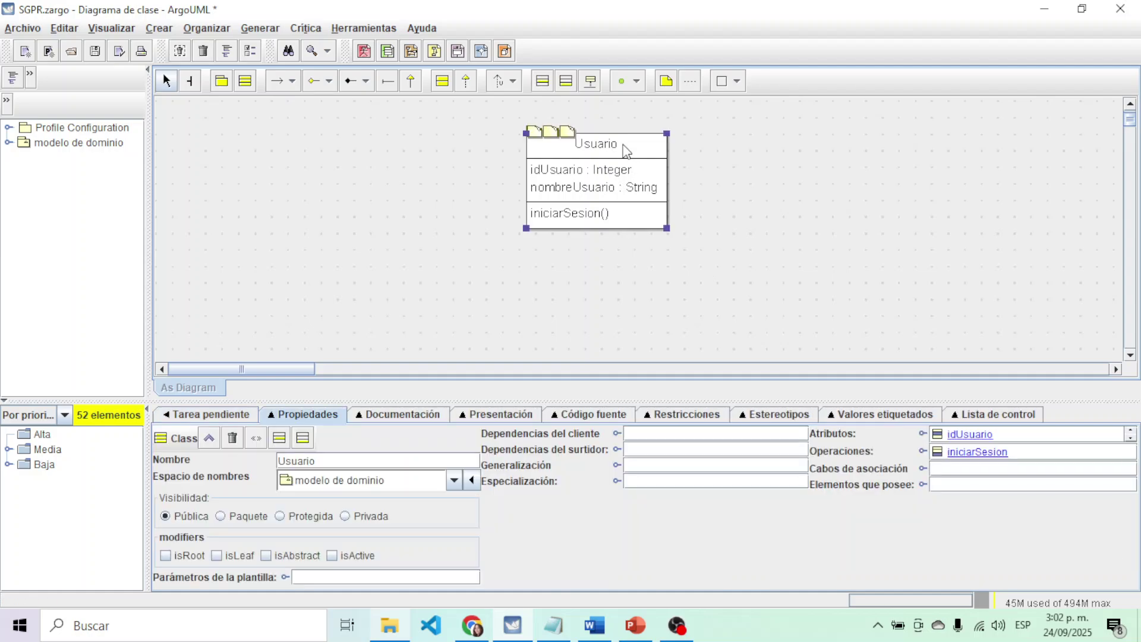
left_click(849, 237)
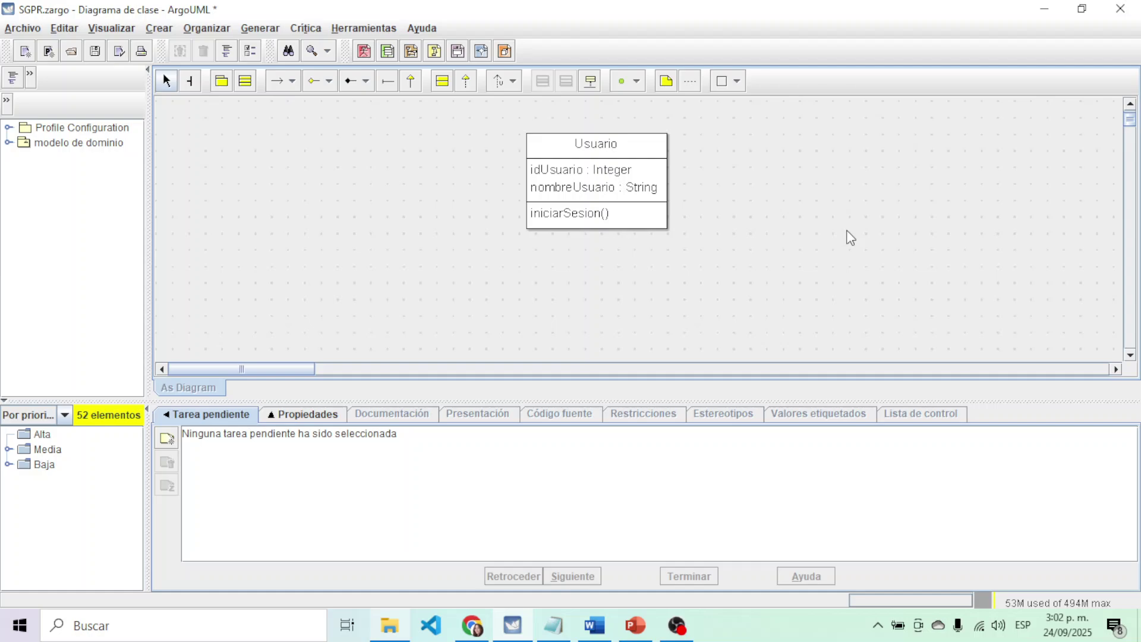
Switch to the Word document and review the attributes and methods of Usuario and Rol in Tabla de Clases
left_click(594, 626)
left_click_drag(316, 256, 355, 262)
left_click_drag(510, 252, 796, 272)
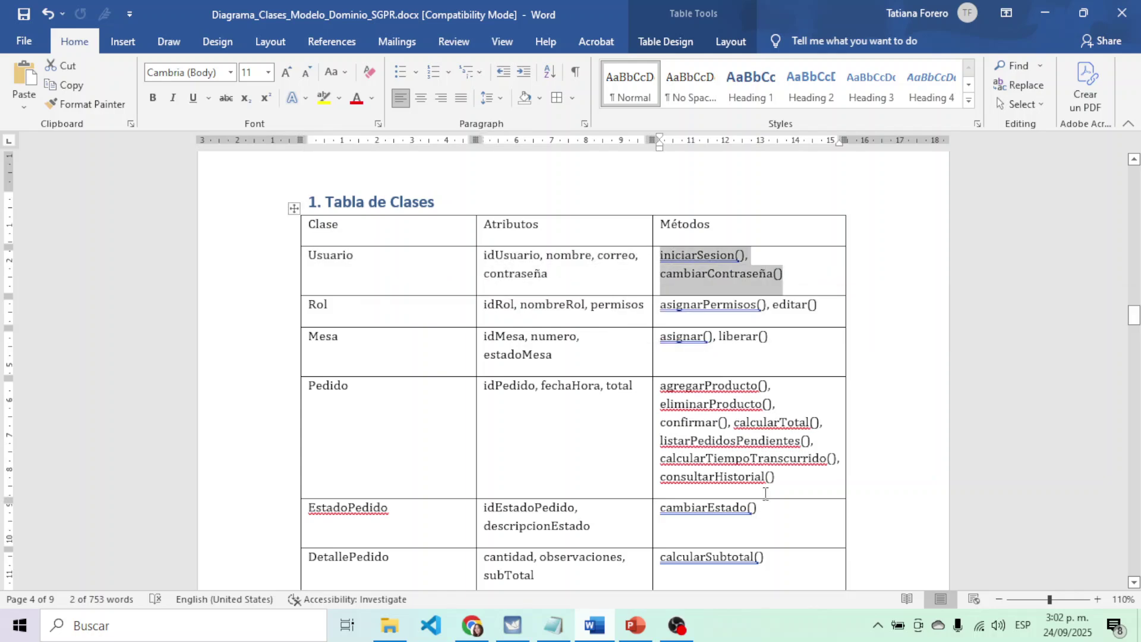
left_click(341, 307)
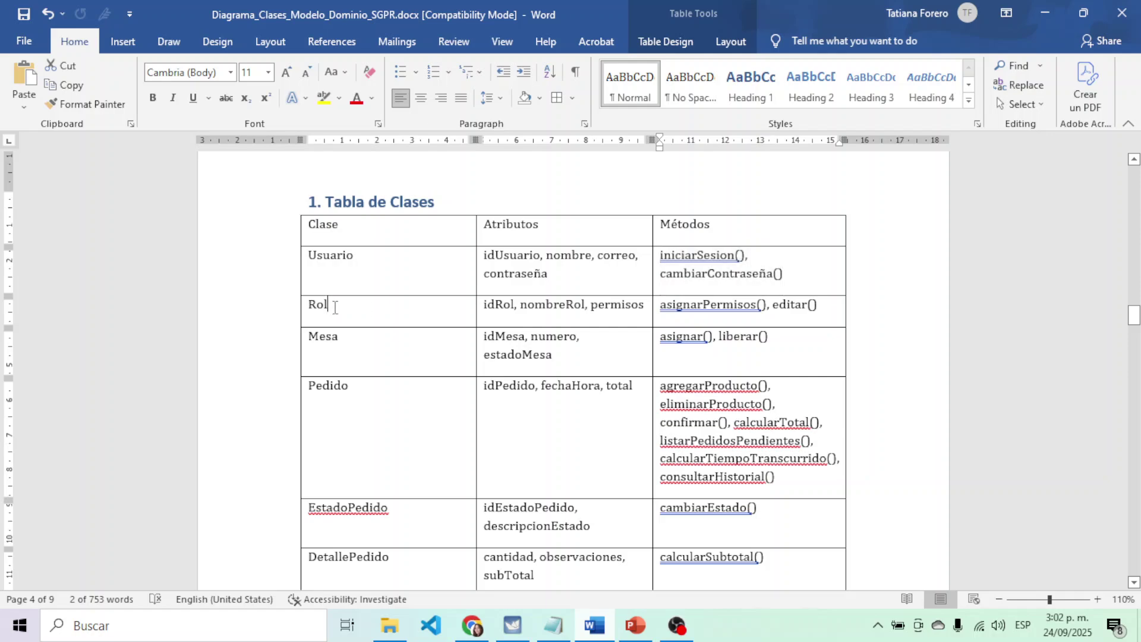
double_click(341, 307)
left_click(535, 298)
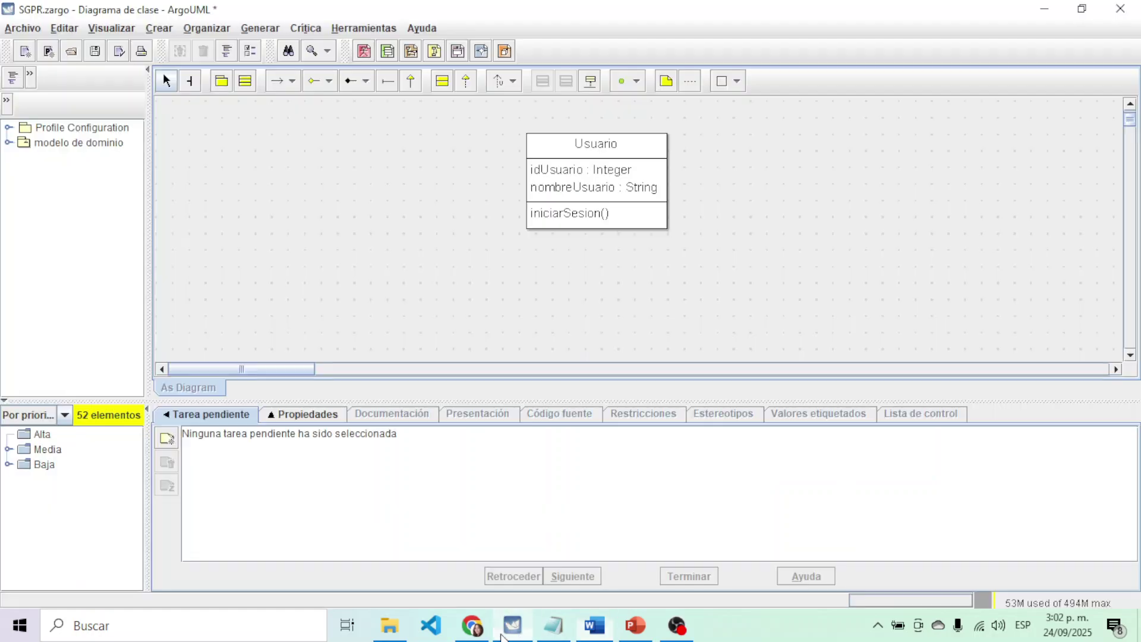
Switch to ArgoUML and place a new class named Rol below and to the left of the Usuario class
left_click(512, 625)
left_click(245, 81)
left_click(386, 217)
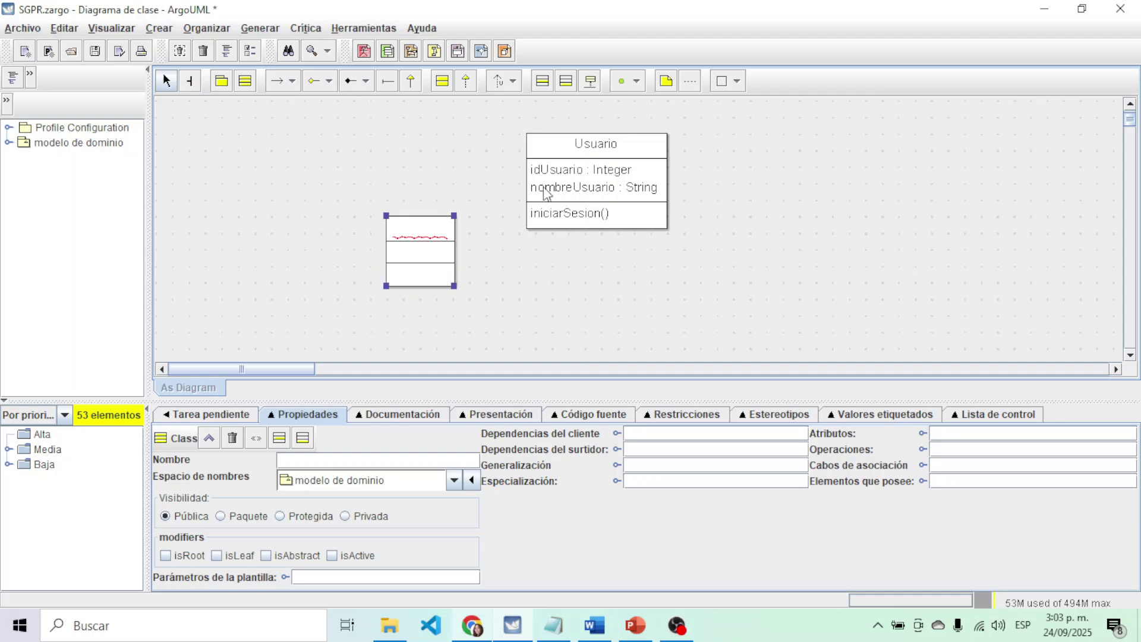
double_click(417, 232)
type("Rol")
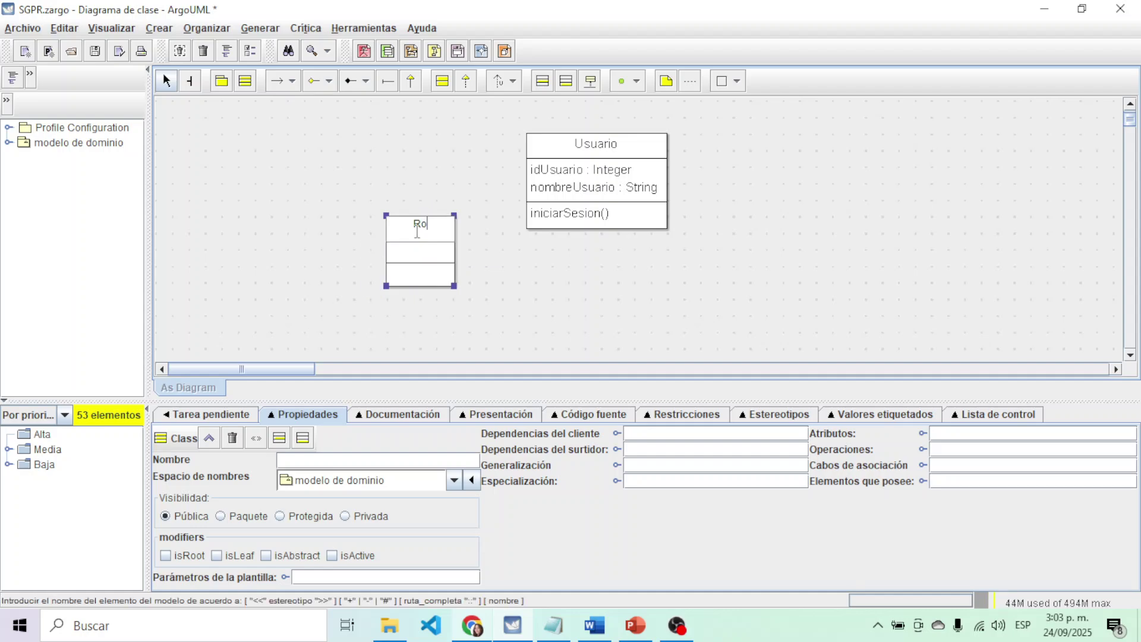
key("Return")
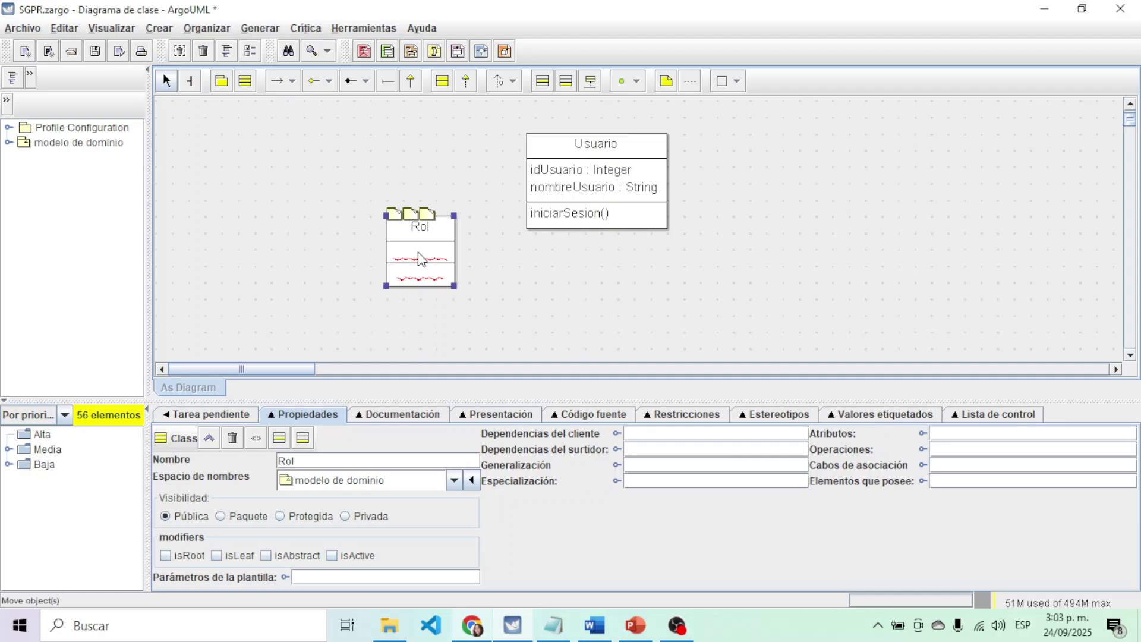
Add the attribute idRol of type Integer to the Rol class
double_click(420, 259)
type("idRol: integer")
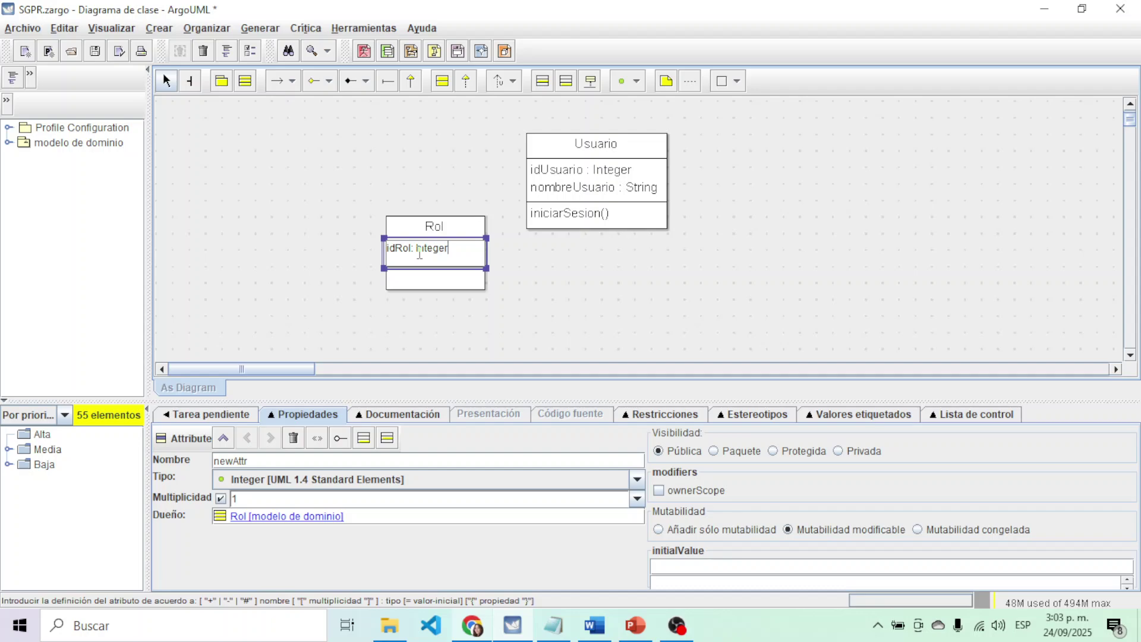
key("Return")
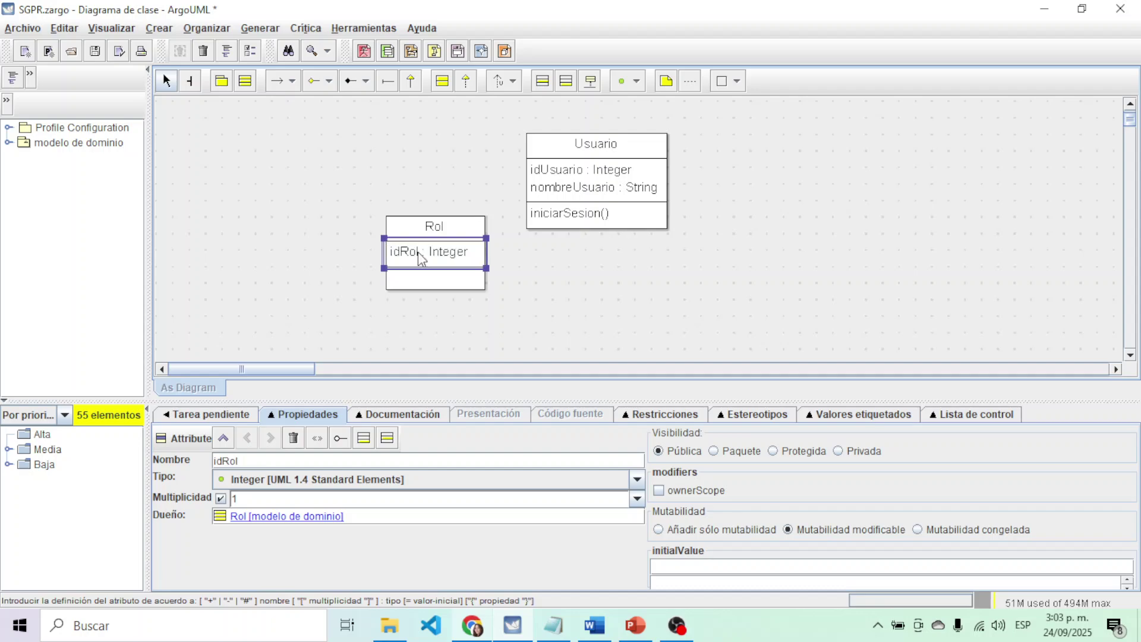
Check the Rol attributes in the Word class table, then return to ArgoUML and add the attribute nombre of type String to Rol
left_click(594, 625)
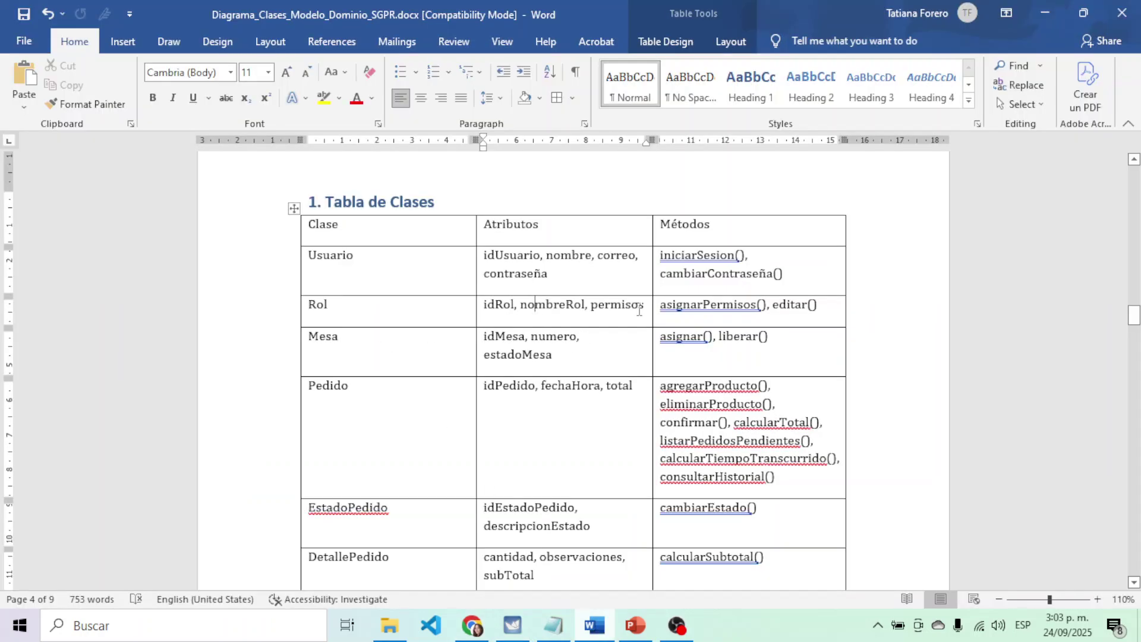
left_click(513, 627)
left_click(464, 189)
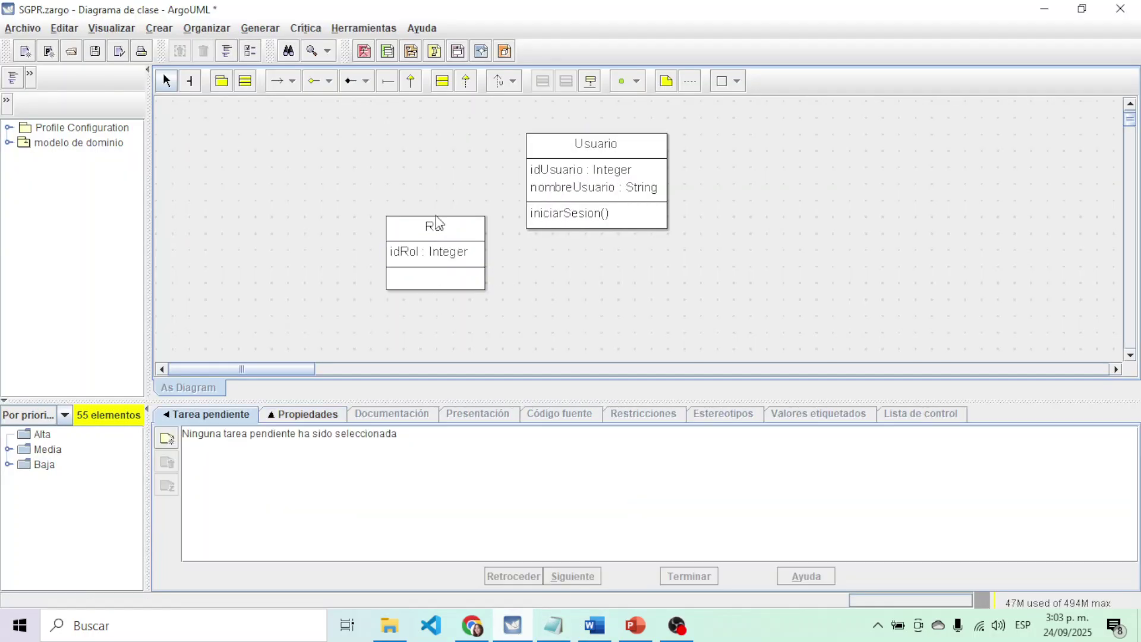
left_click(434, 226)
left_click(474, 250)
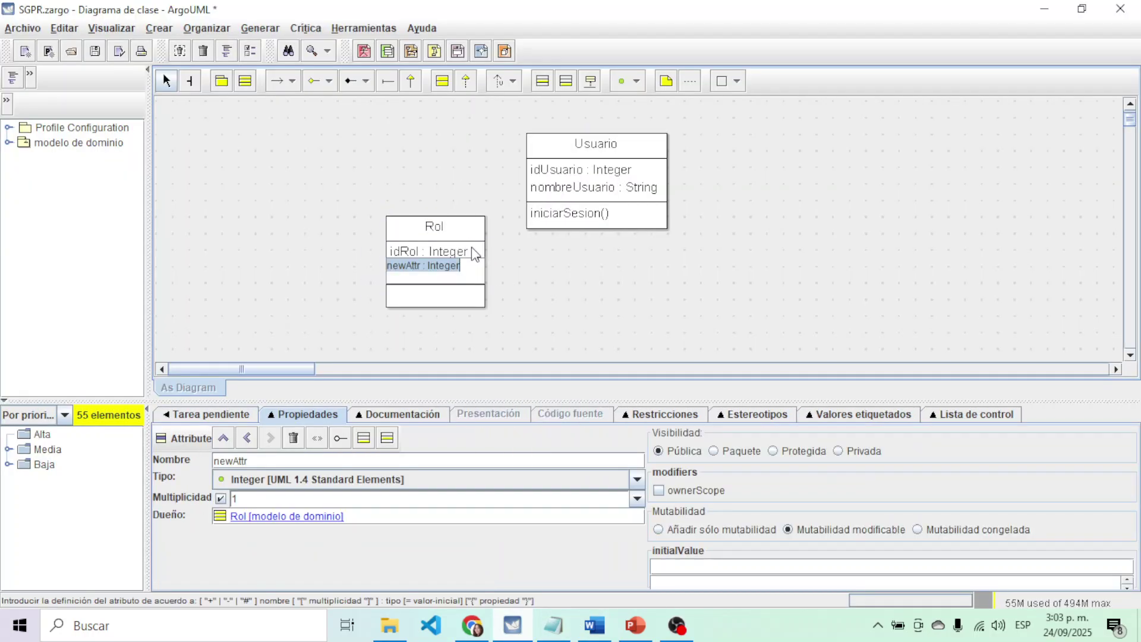
type("nom")
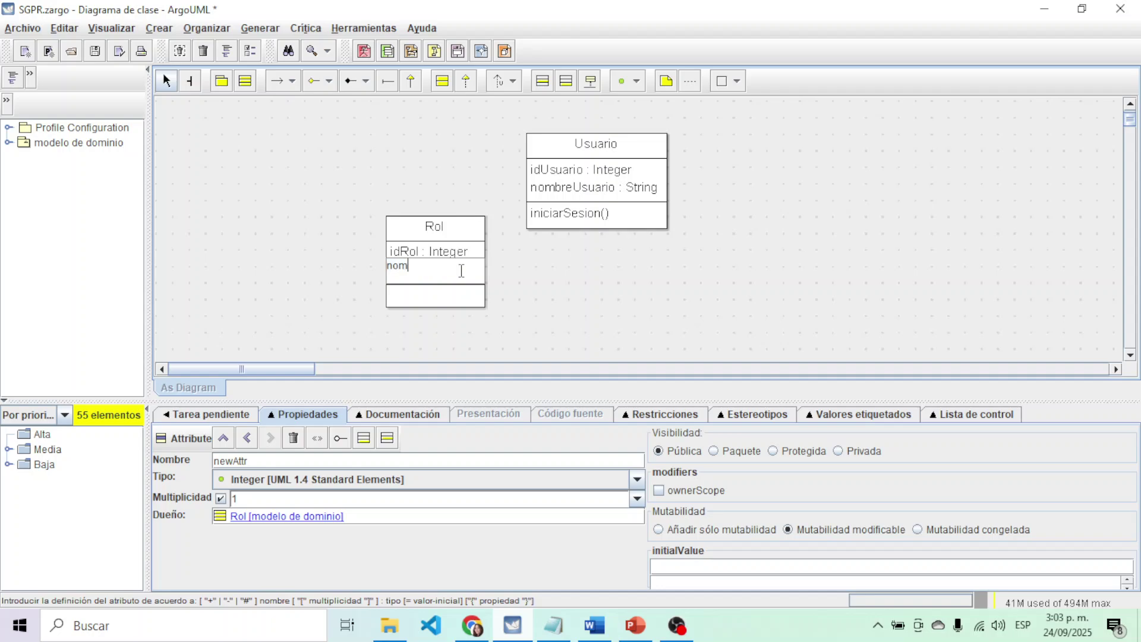
type("bre: String")
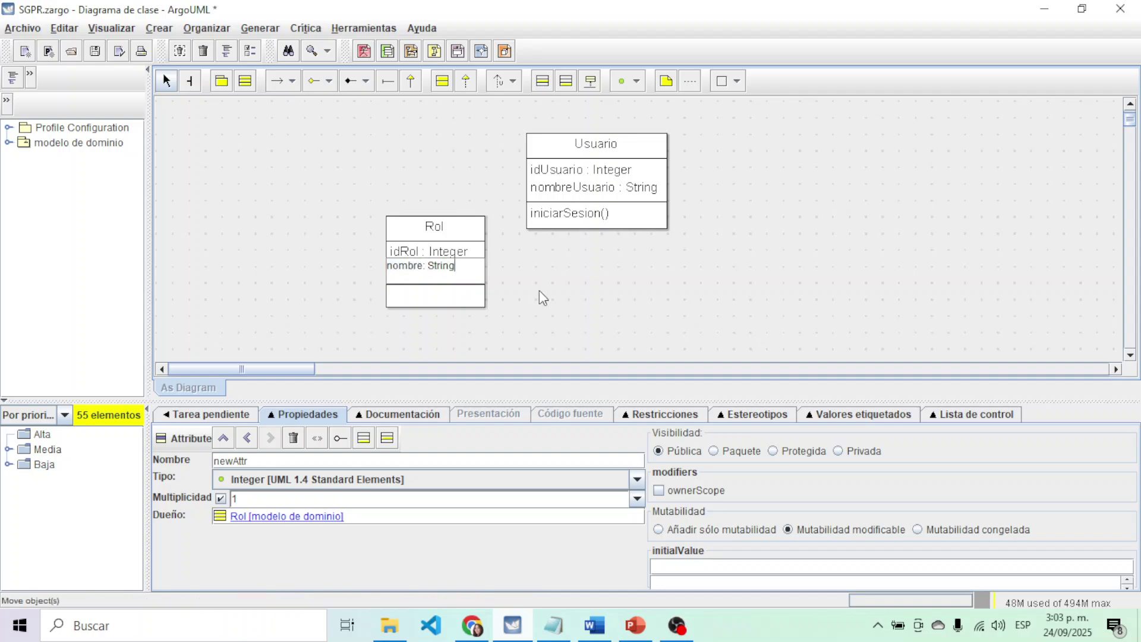
left_click(523, 303)
Add the attribute permisos of type String to the Rol class
left_click(456, 278)
left_click(476, 257)
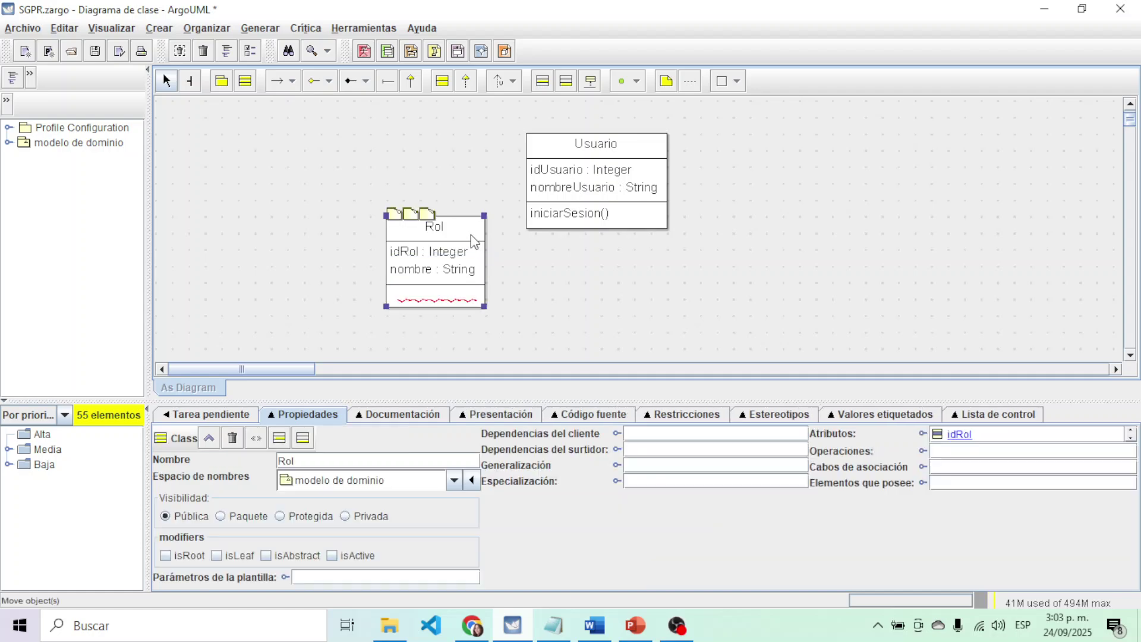
double_click(456, 281)
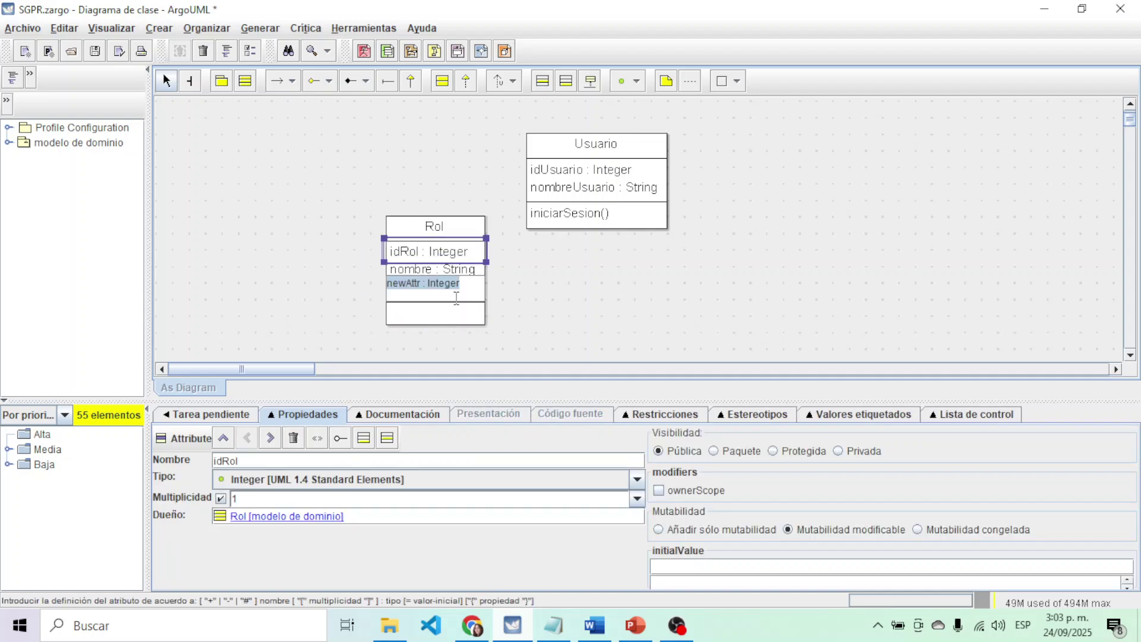
type("permisos: String")
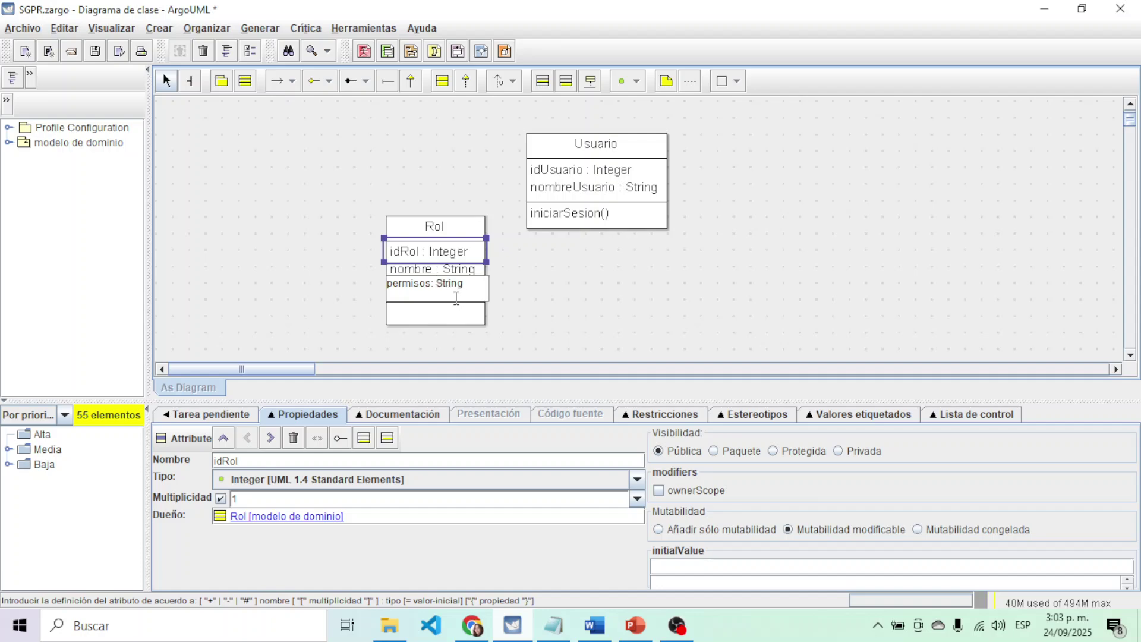
key("Return")
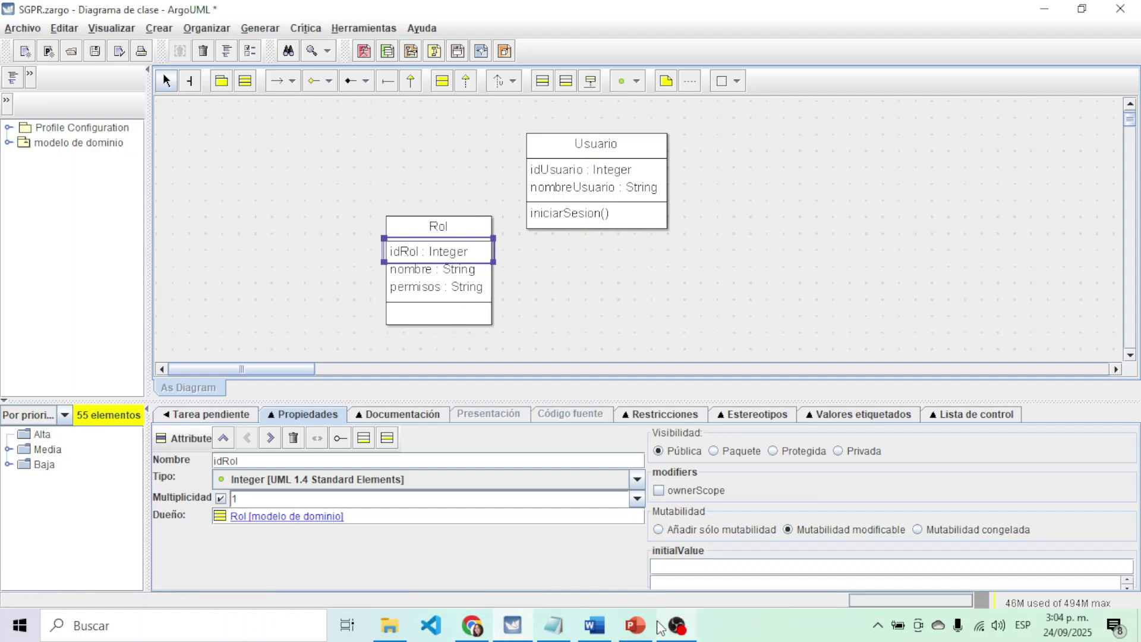
Check the Rol methods in the Word class table, then return to ArgoUML and add the operation asignarPermisos() to Rol
key("alt+Tab")
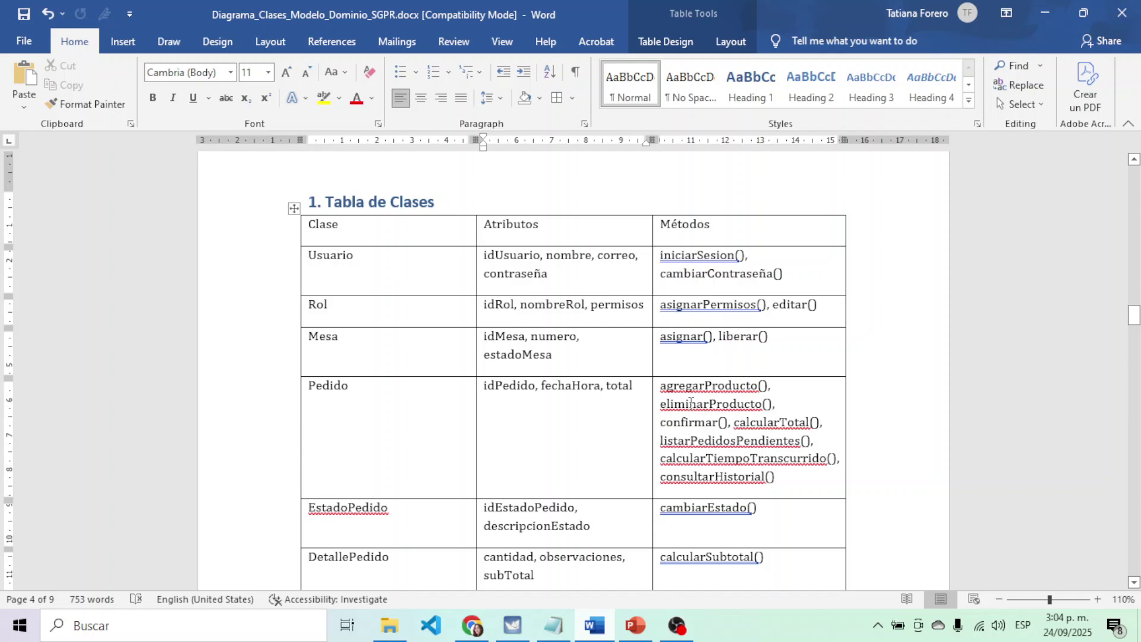
left_click(607, 616)
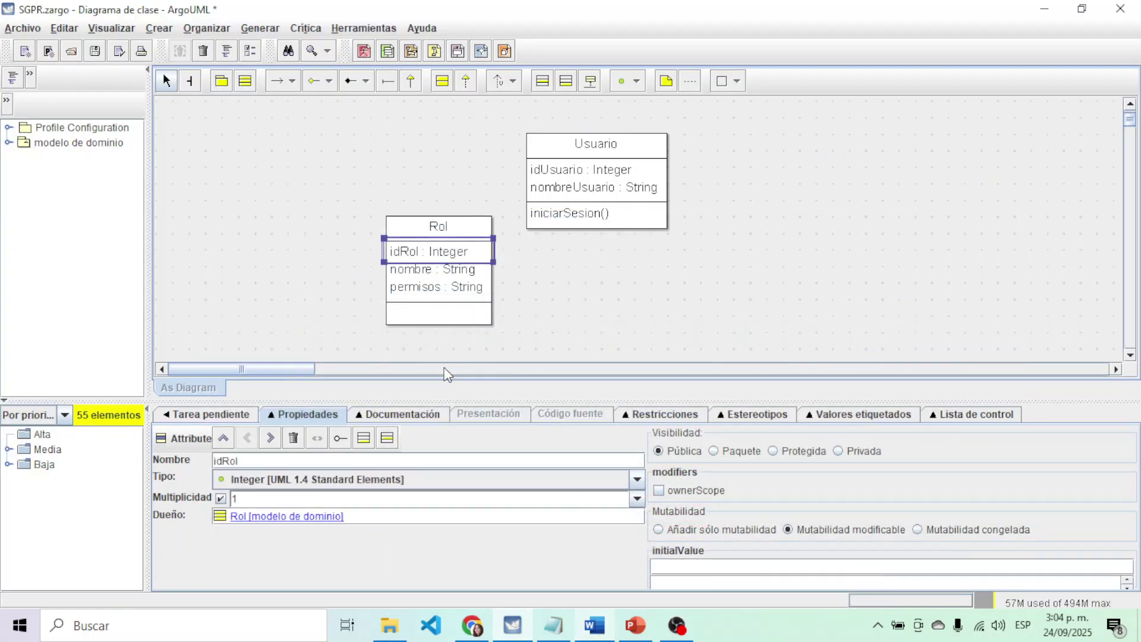
left_click(406, 312)
double_click(484, 308)
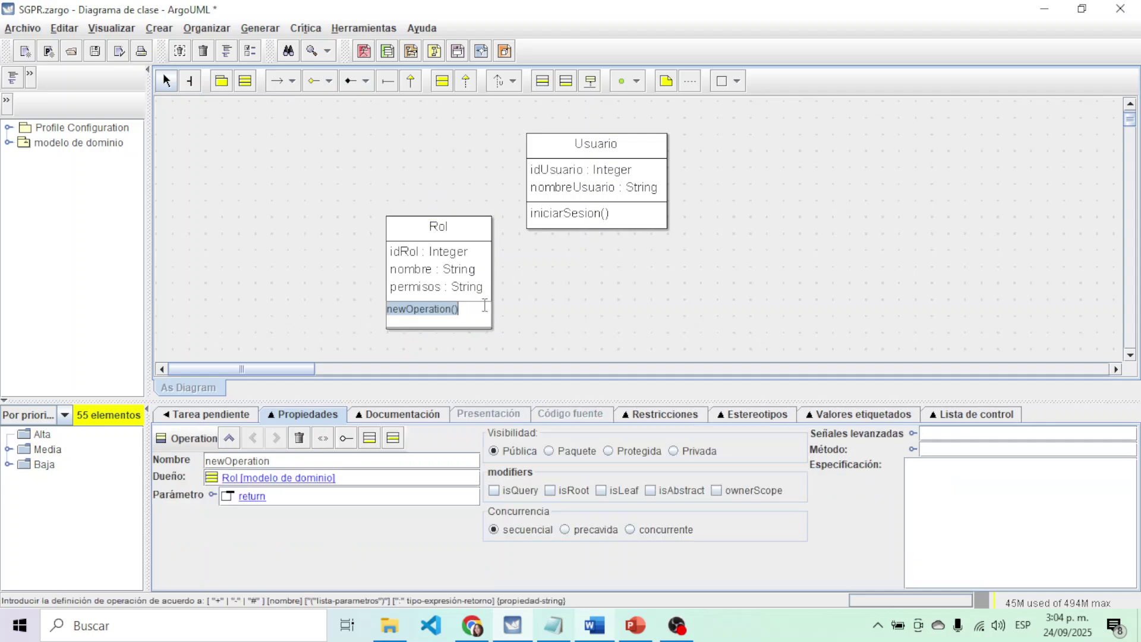
type("asignar")
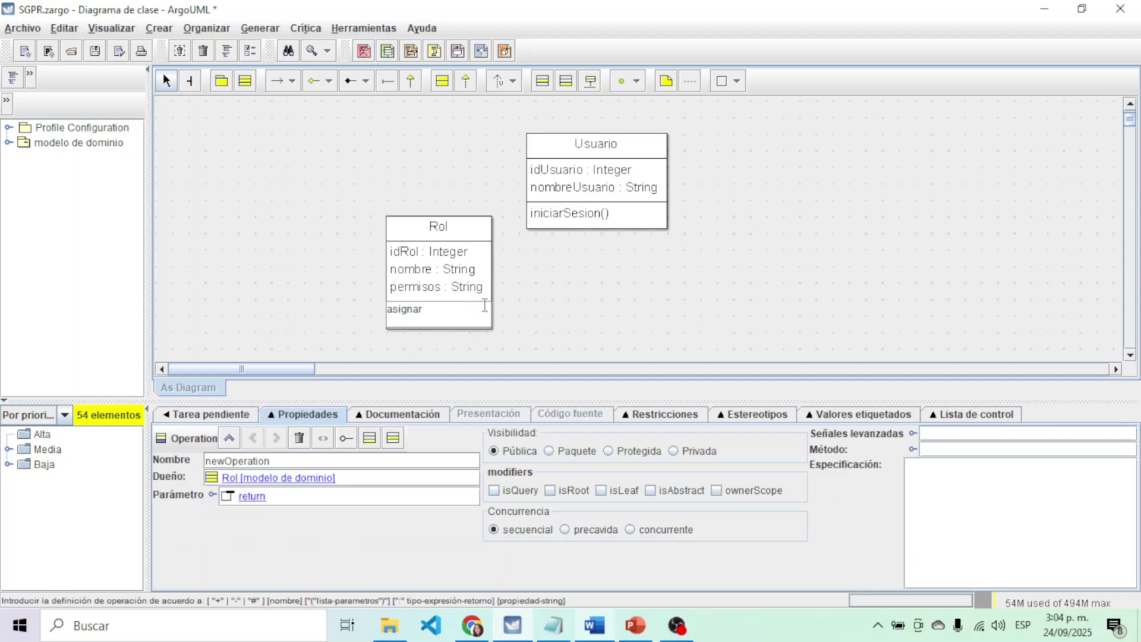
type("Permisos()")
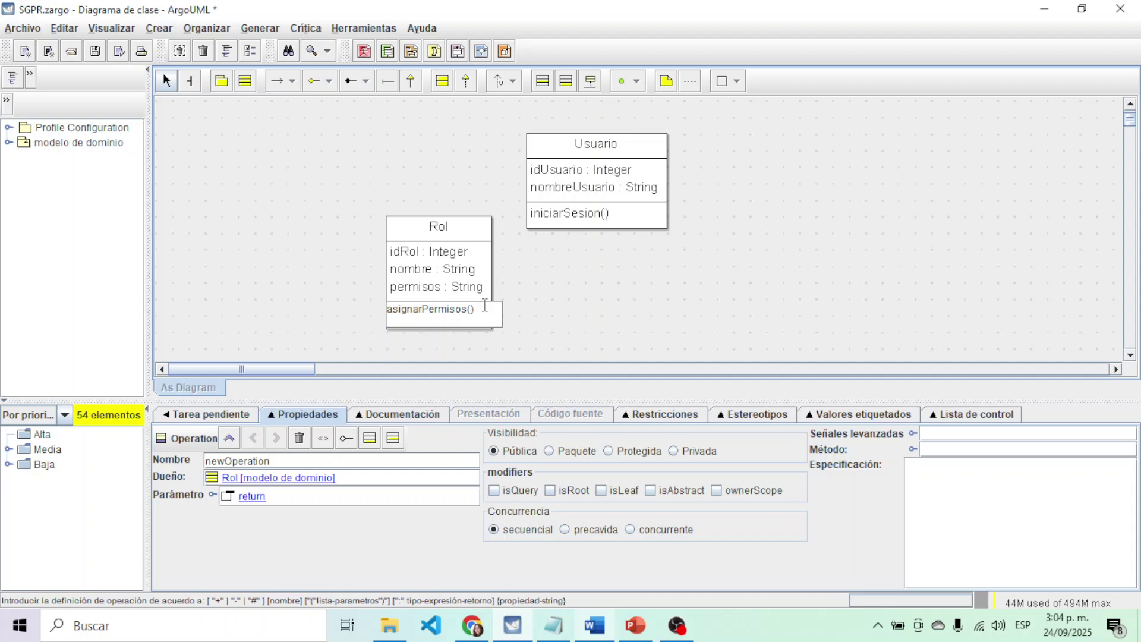
key("Return")
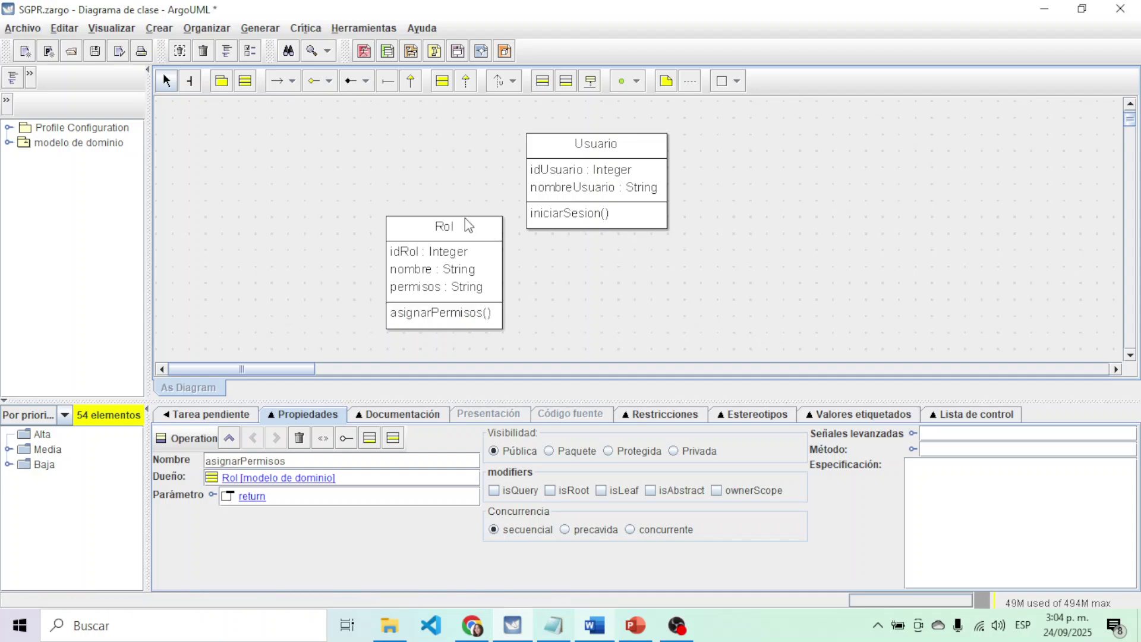
Add a second operation, editar(), to the Rol class below asignarPermisos()
left_click(485, 250)
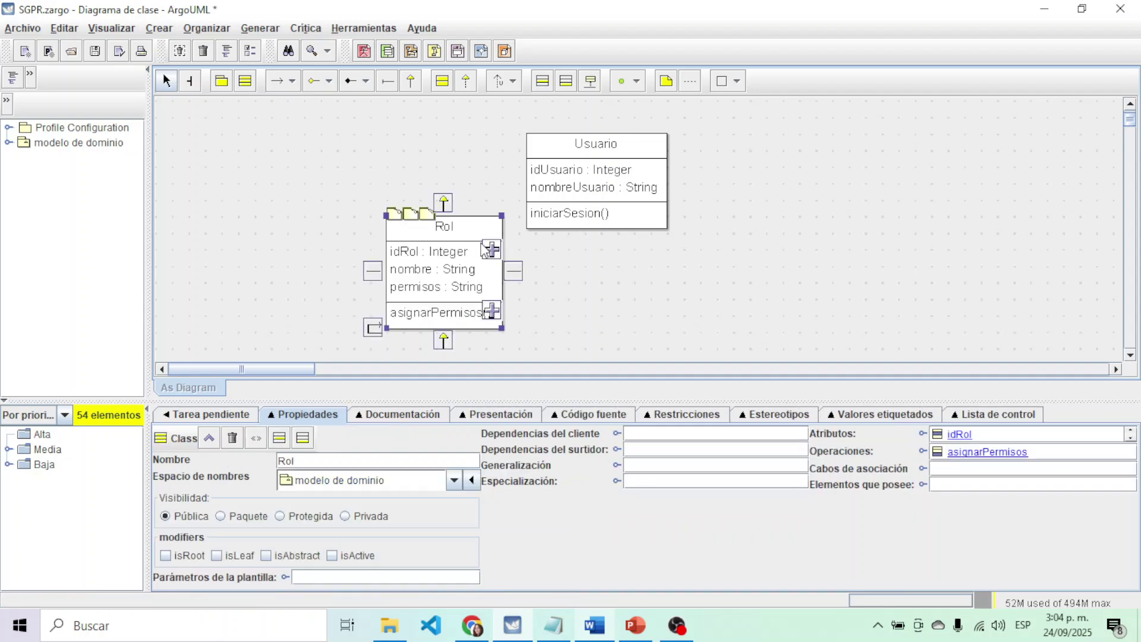
left_click(492, 310)
type("editar(")
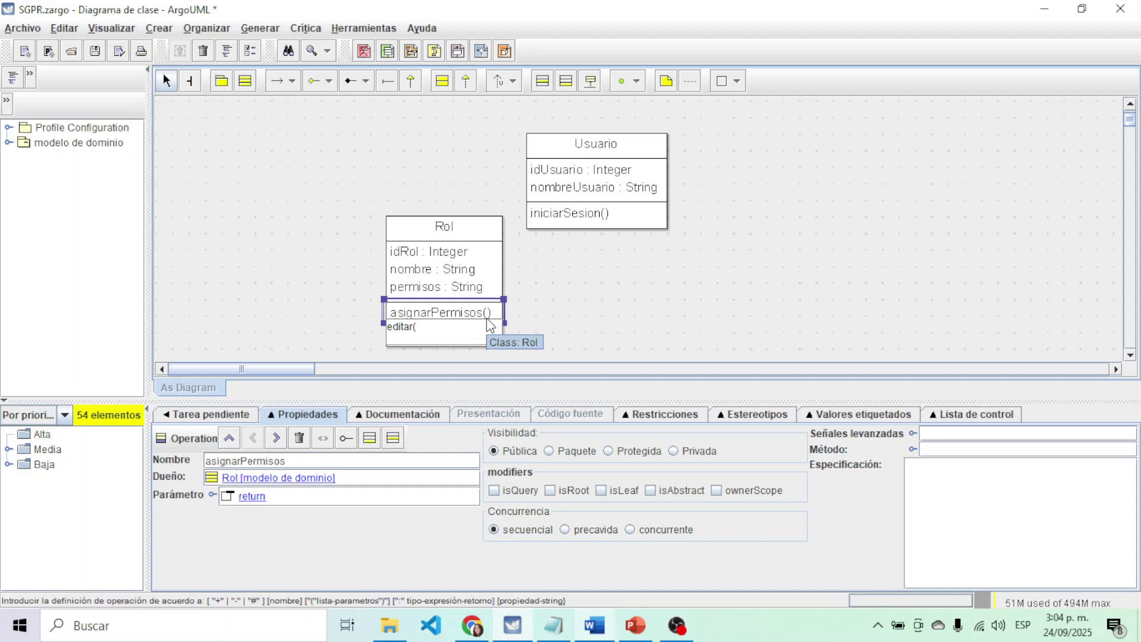
key("Return")
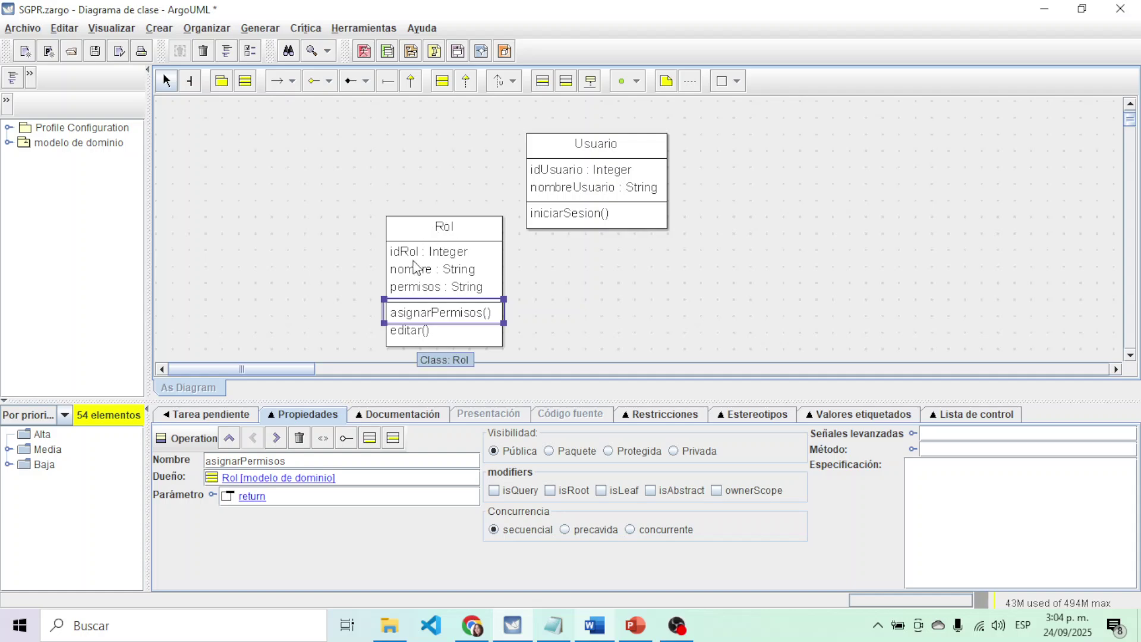
Move the Rol class farther left of Usuario and align its top edge with the Usuario class
left_click(434, 236)
left_click_drag(435, 236, 326, 186)
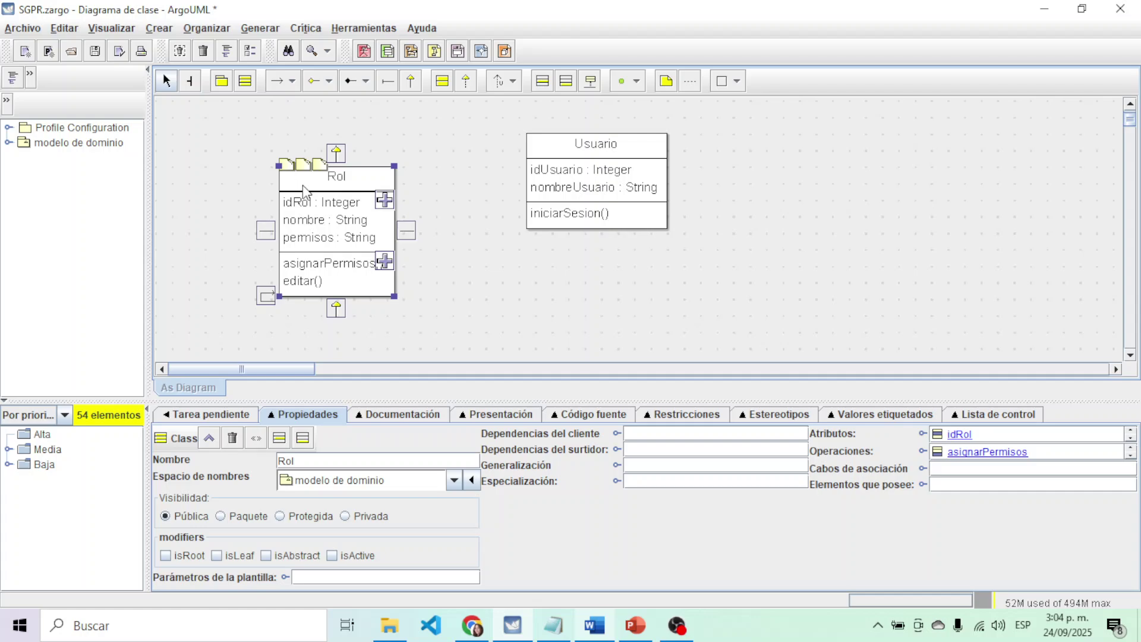
left_click(509, 316)
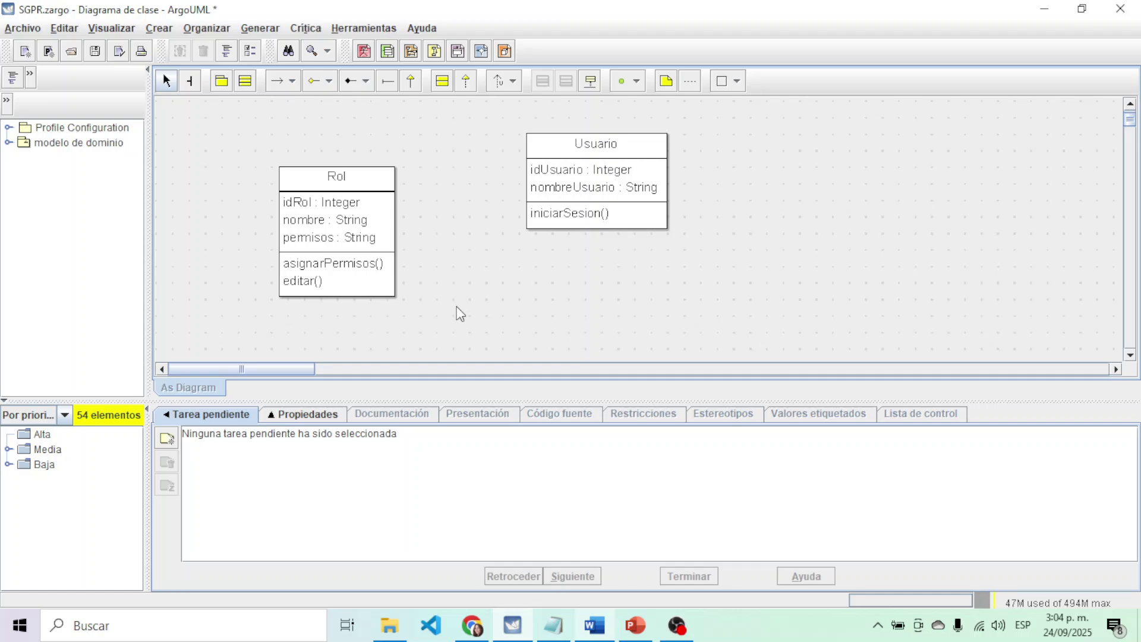
left_click(313, 288)
left_click(313, 288)
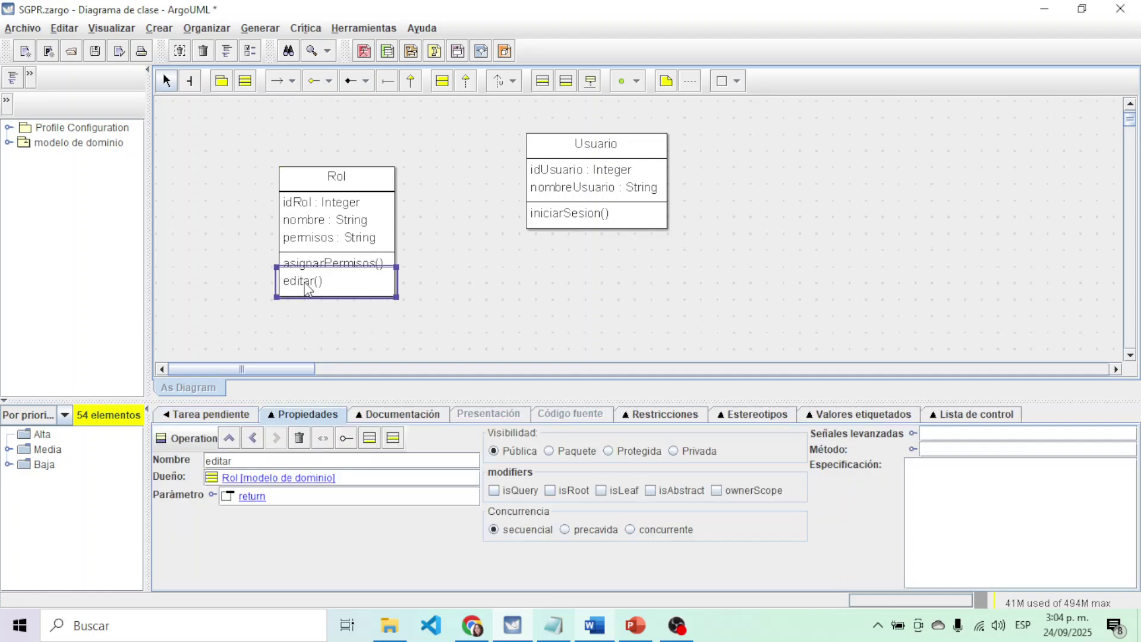
left_click(313, 178)
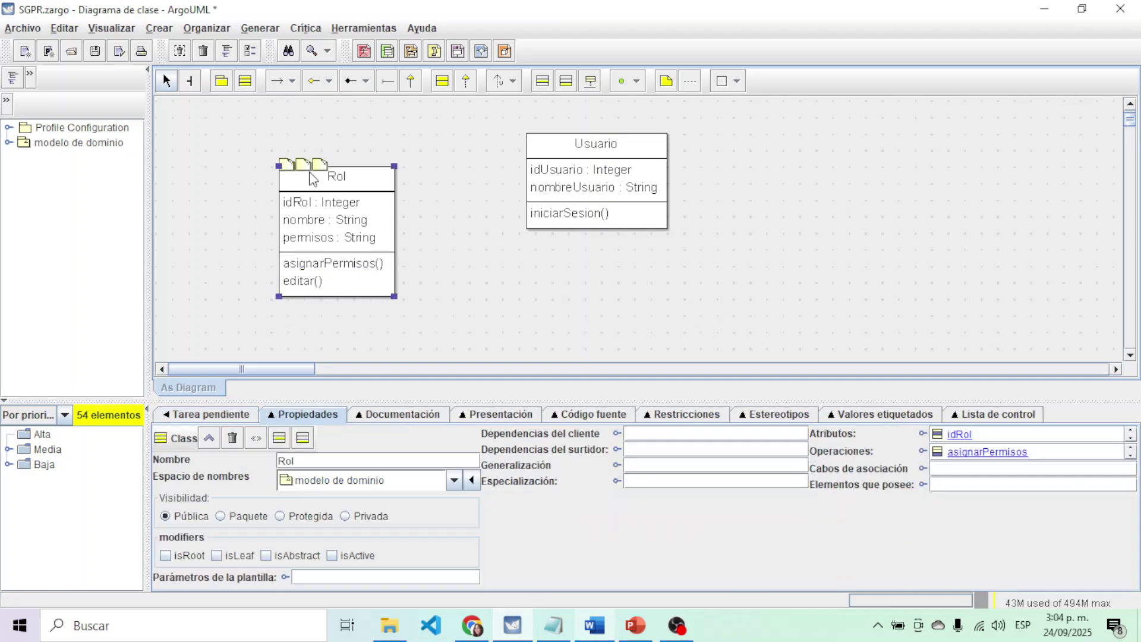
left_click(567, 305)
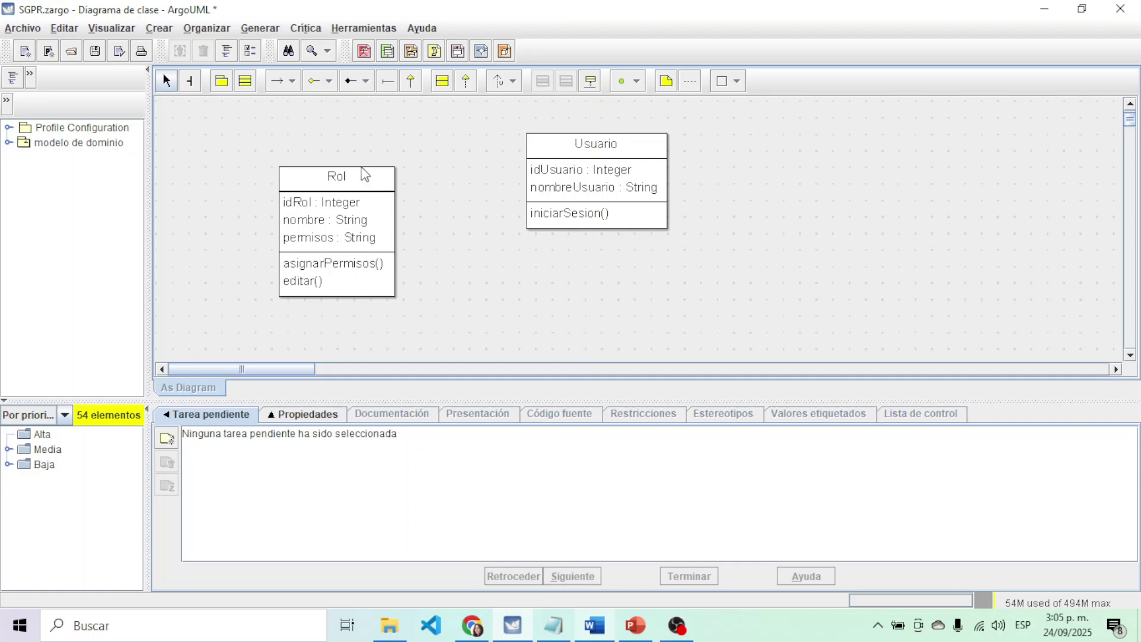
left_click_drag(365, 174, 348, 140)
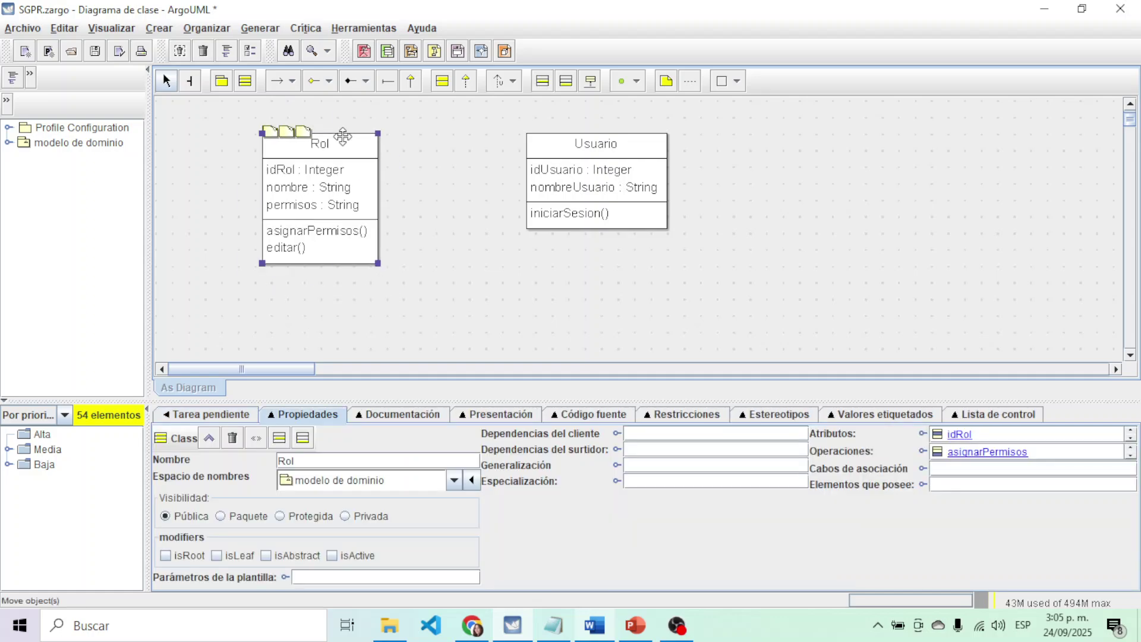
left_click(635, 321)
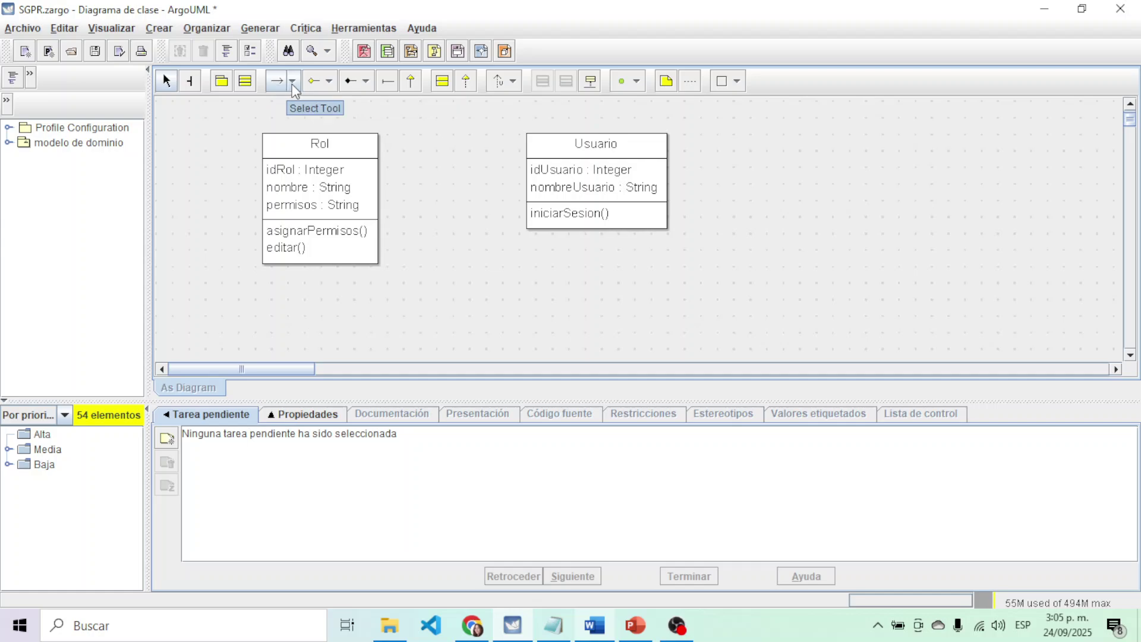
Draw a unidirectional association from Rol to Usuario and label its Rol end 1
left_click(276, 82)
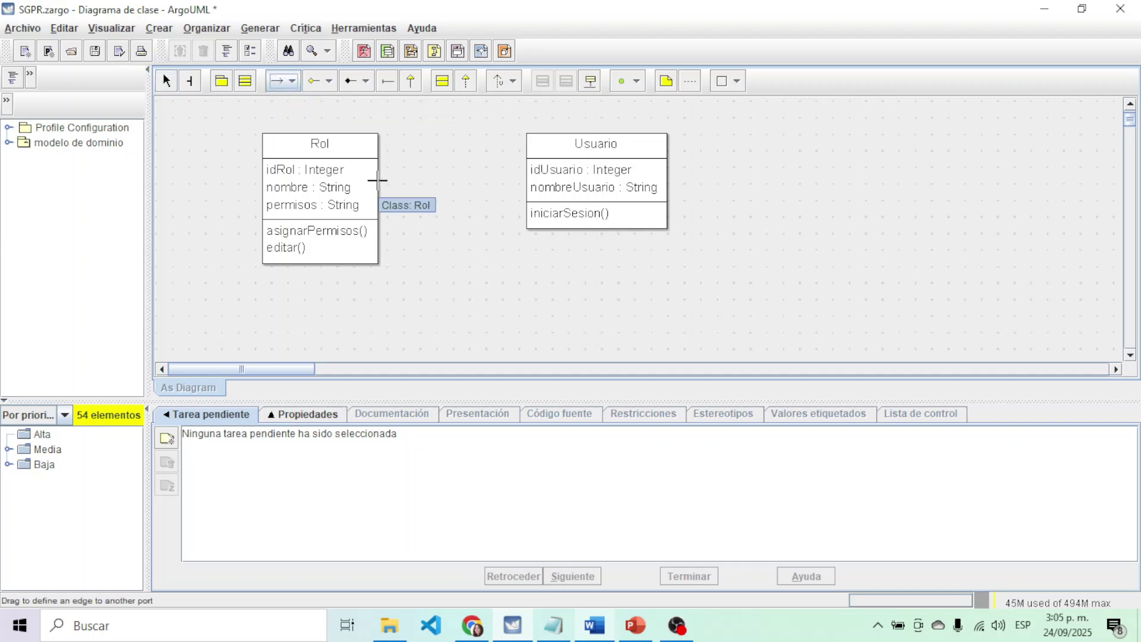
left_click_drag(377, 181, 527, 182)
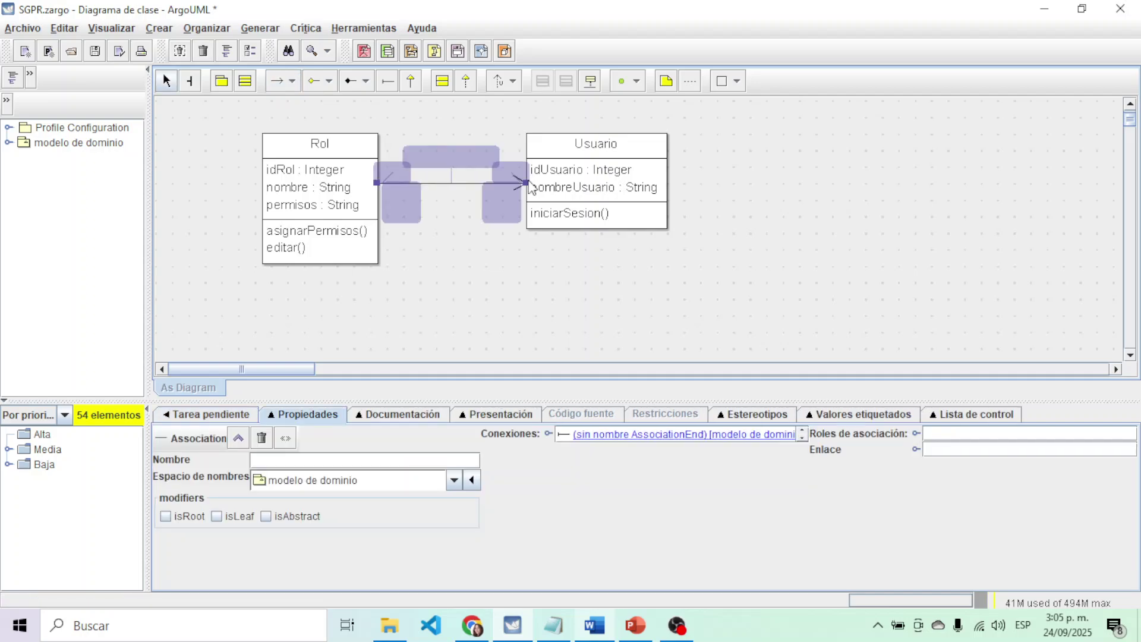
double_click(398, 204)
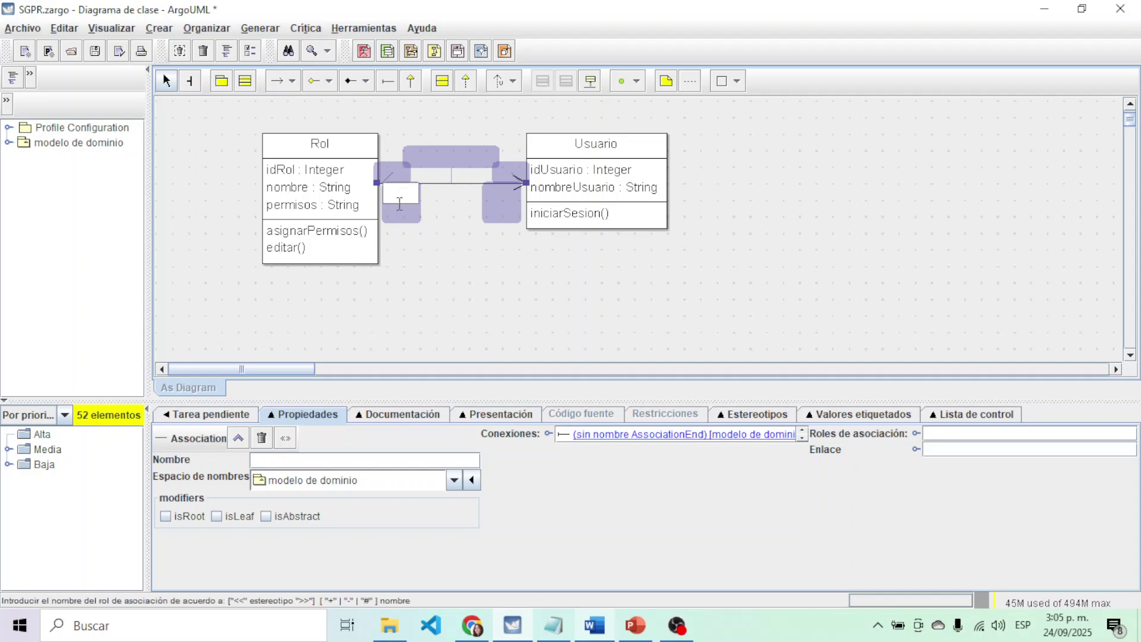
type("1")
Label the Usuario end of the association with Rol as N
double_click(502, 196)
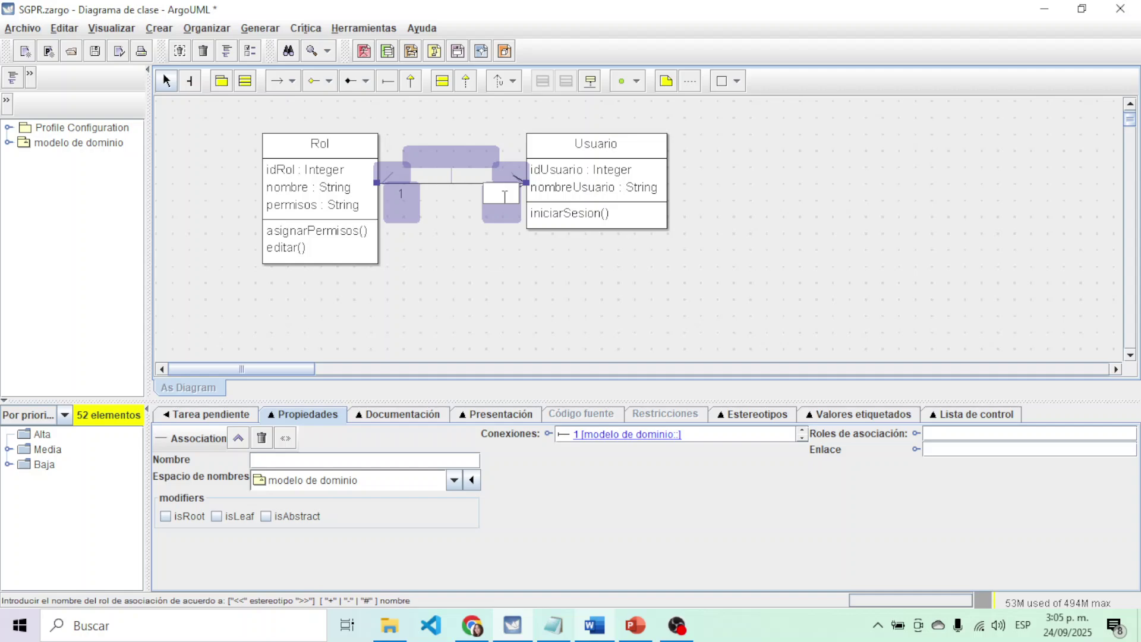
left_click(592, 369)
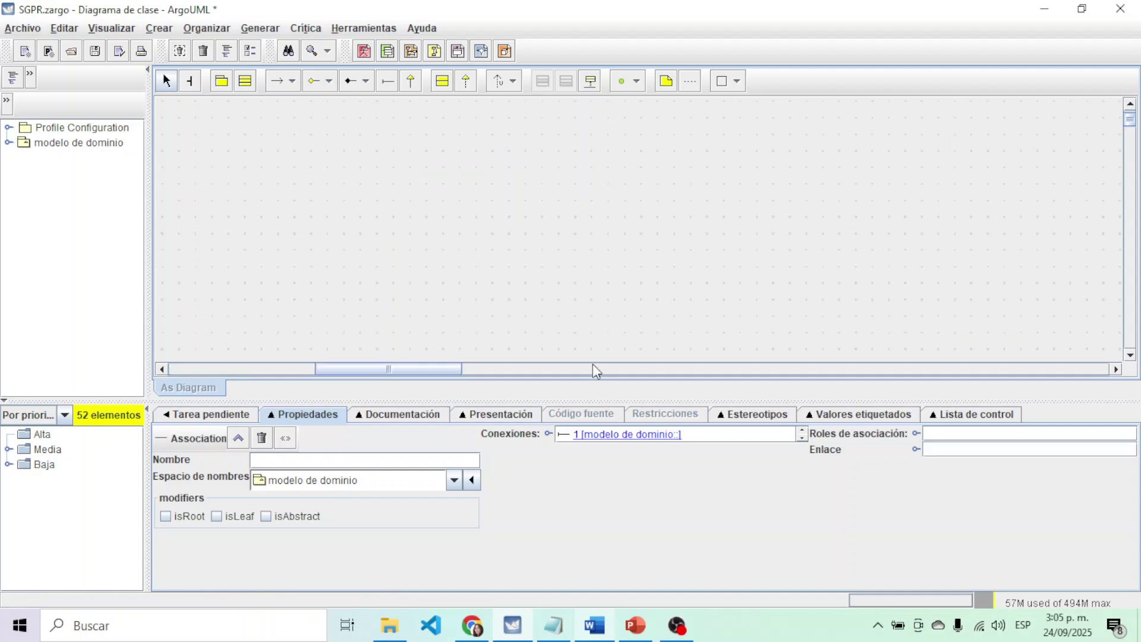
scroll(504, 262, "down", 4)
left_click_drag(420, 372, 232, 347)
scroll(326, 302, "up", 5)
scroll(576, 252, "down", 1)
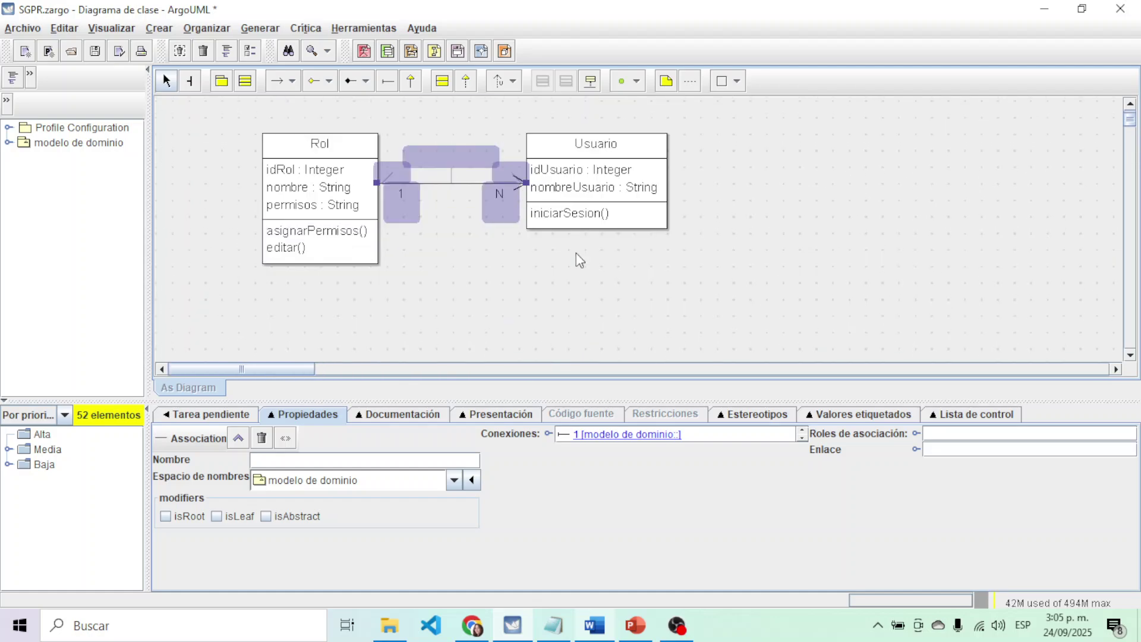
left_click(664, 283)
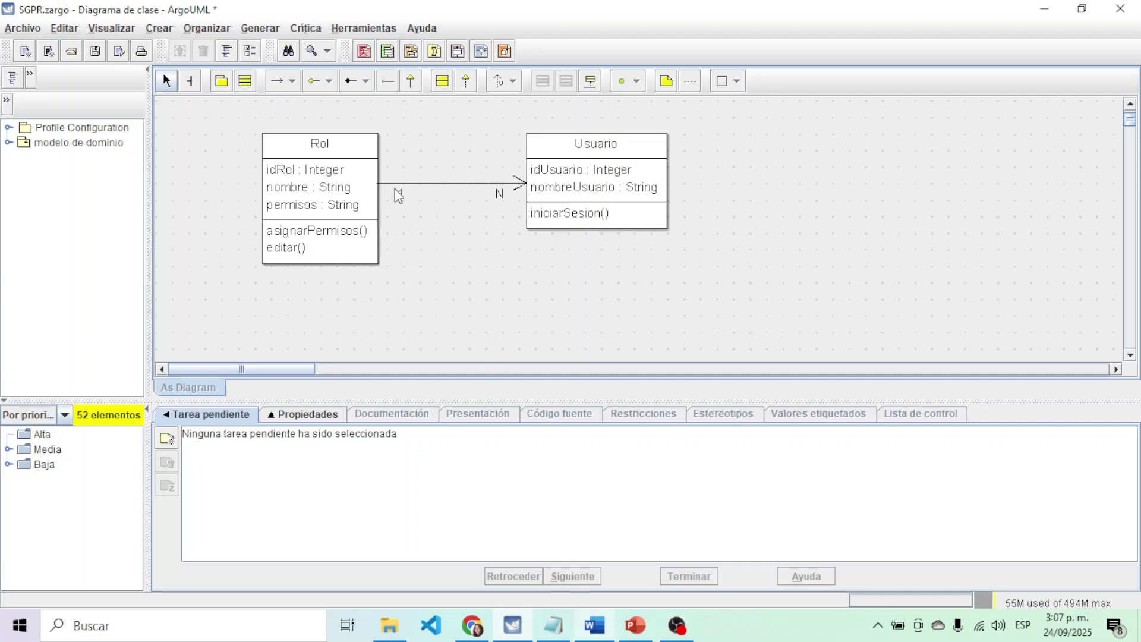
Change the label at the association's Rol end to 1 and move the Usuario class closer to Rol
type("1")
left_click_drag(581, 134, 506, 139)
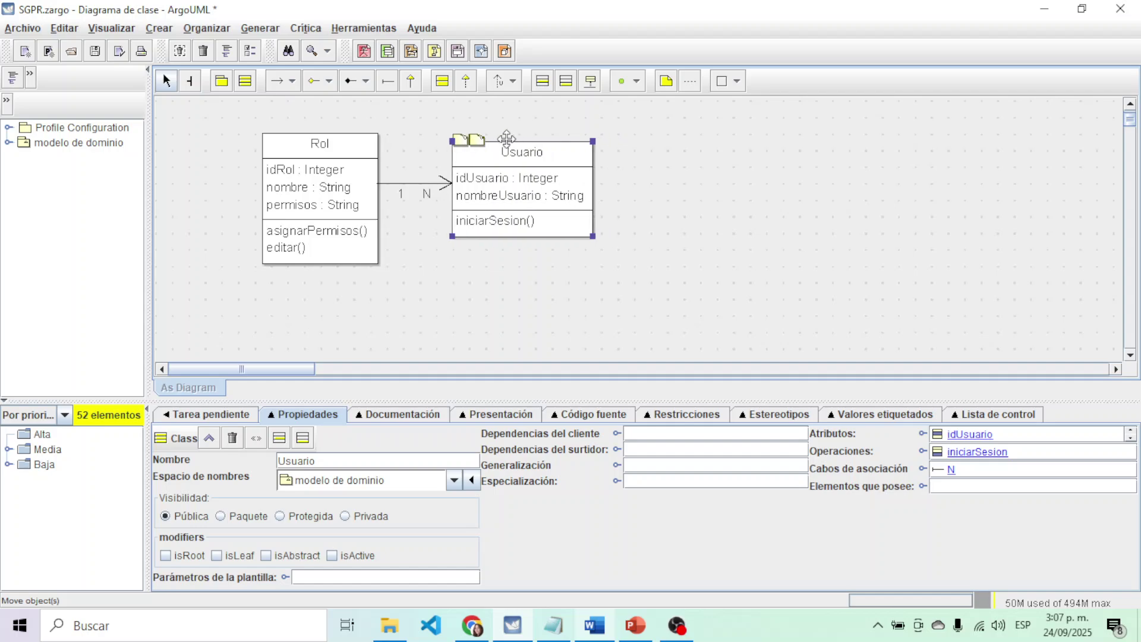
left_click(669, 216)
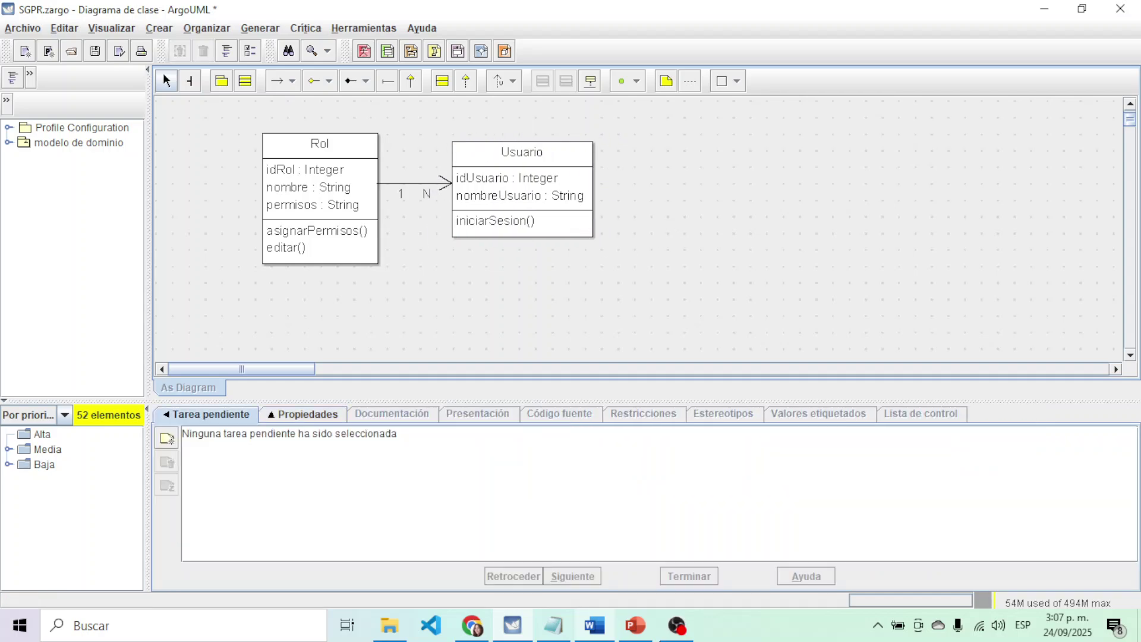
Review the remaining classes in the Word class table, then return to ArgoUML and place a class named Pedido to the right of Usuario
left_click(596, 627)
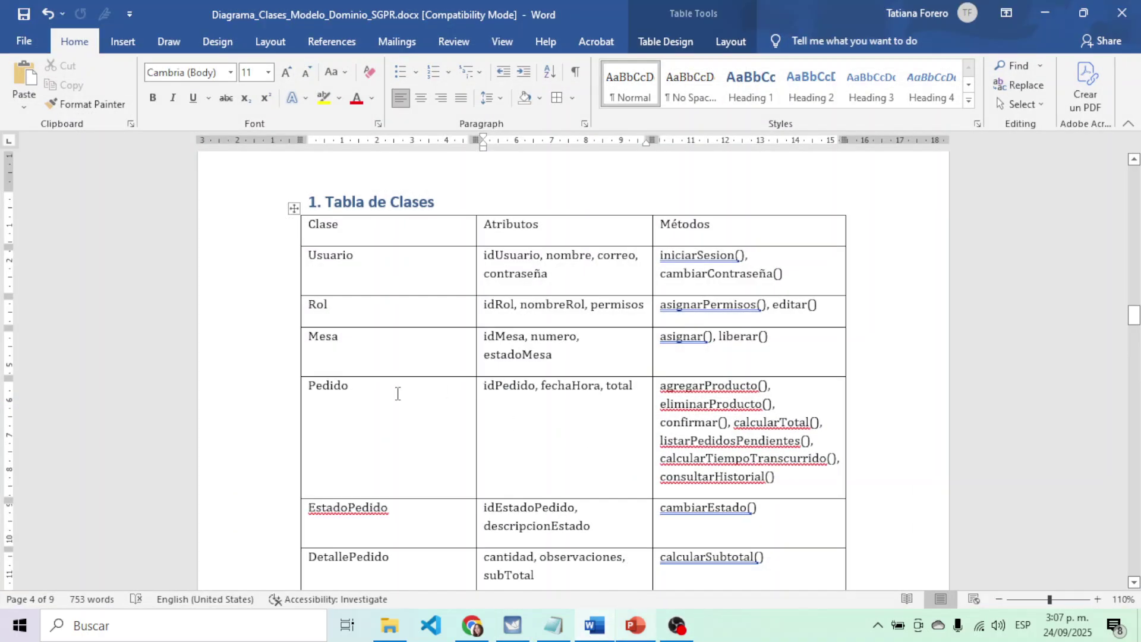
scroll(362, 404, "down", 1)
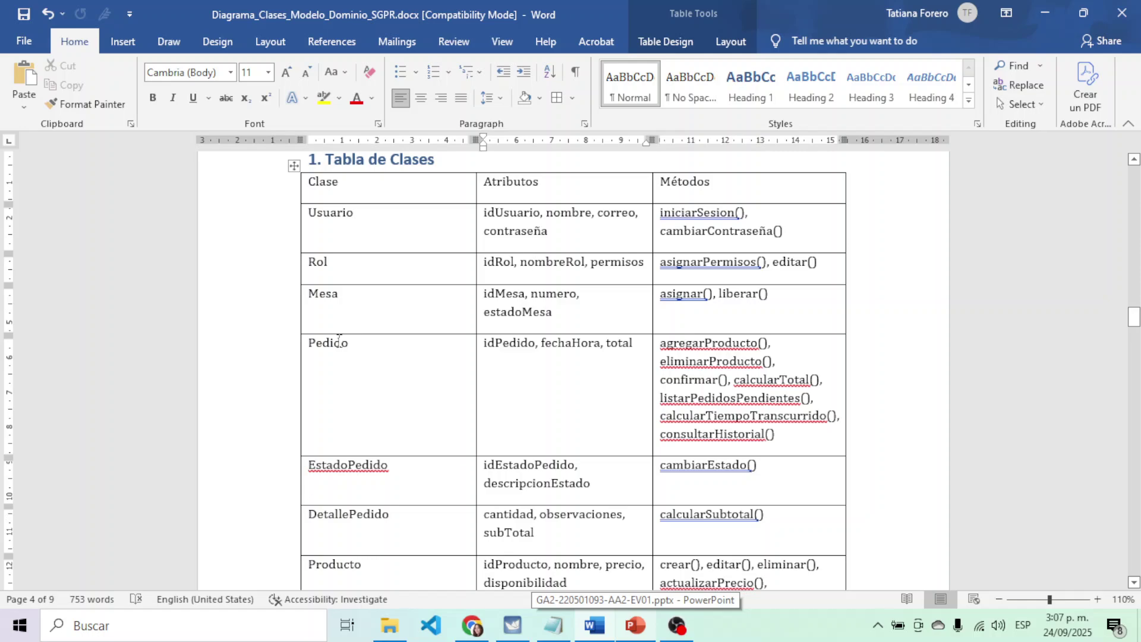
scroll(451, 440, "down", 1)
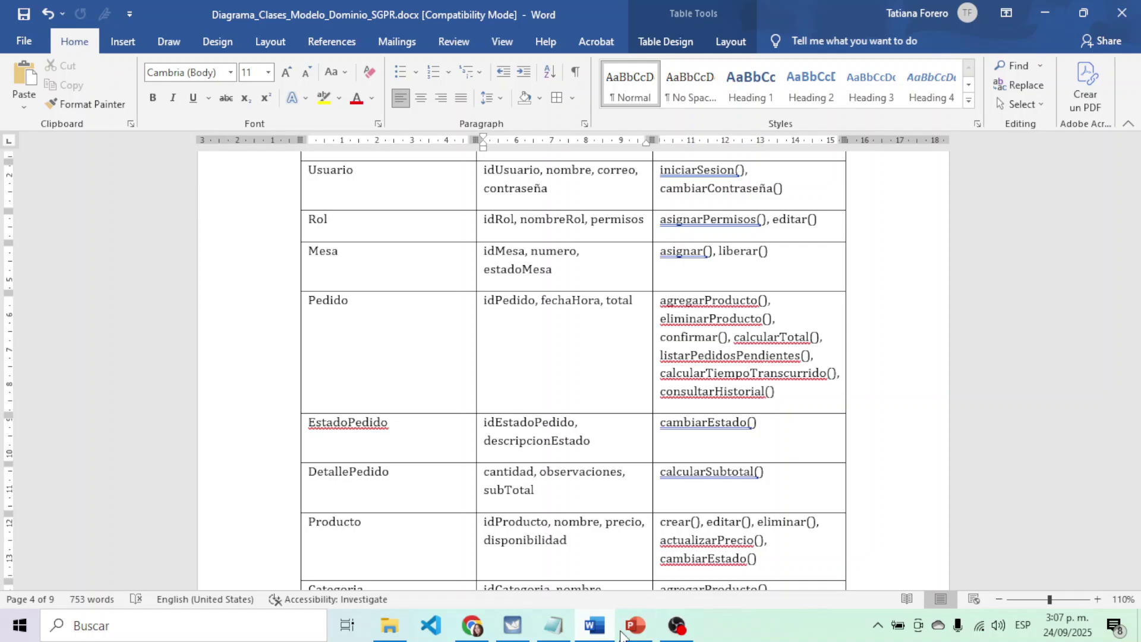
left_click(556, 632)
left_click(521, 634)
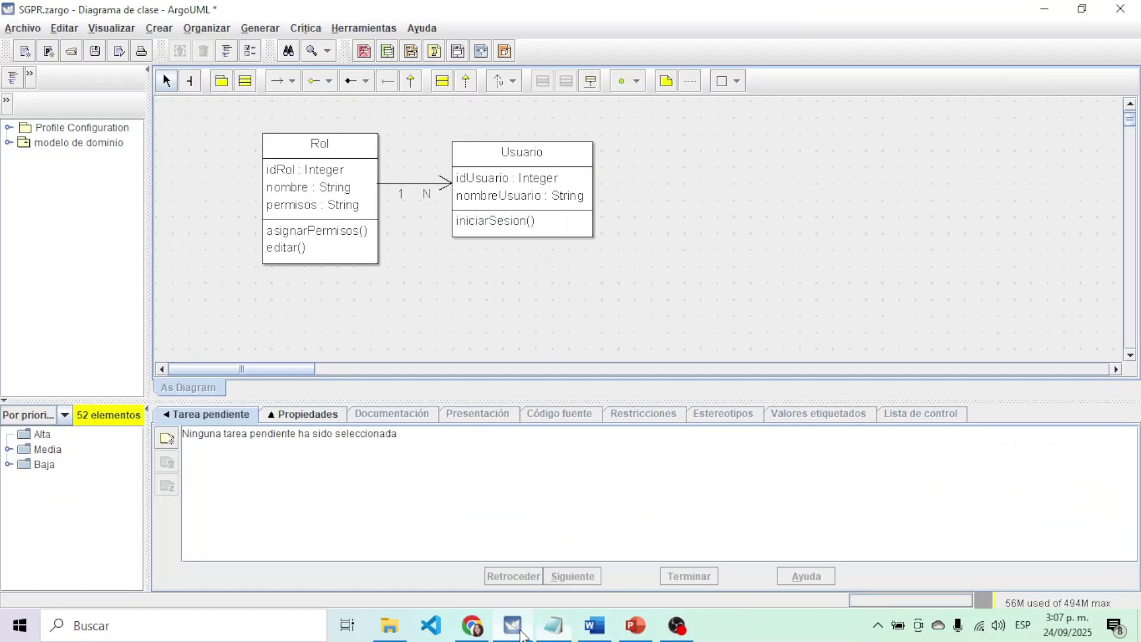
left_click(245, 80)
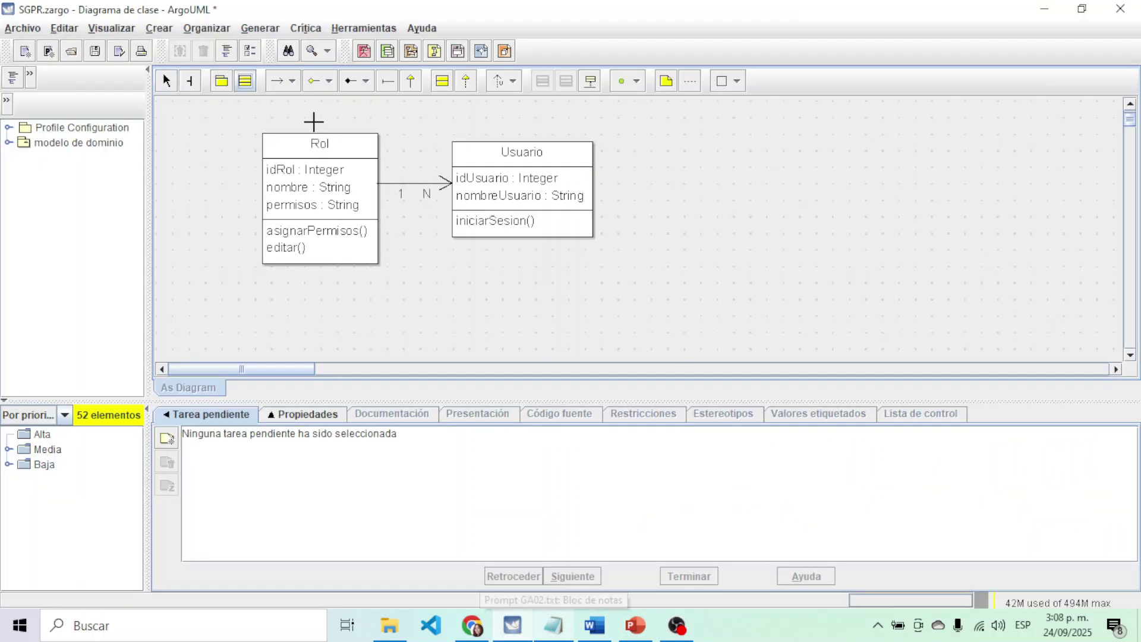
left_click(730, 174)
double_click(764, 188)
type("Pedido")
left_click(790, 202)
left_click_drag(769, 188, 678, 164)
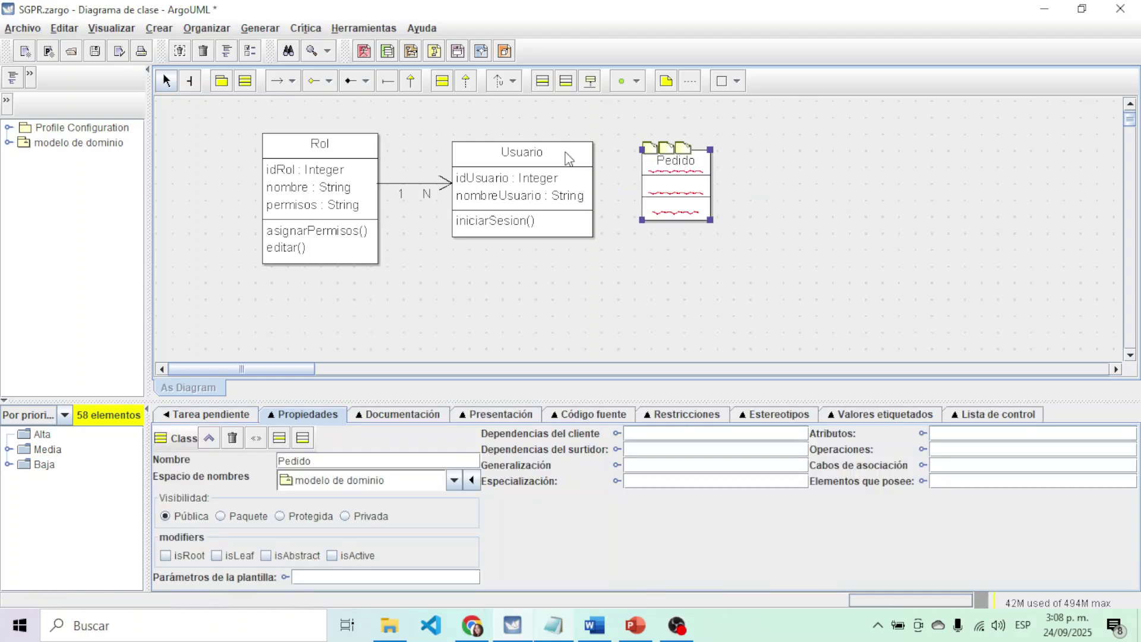
Add a class named DetallePedido to the right of Pedido and move it slightly closer to Pedido
left_click(244, 81)
left_click(866, 175)
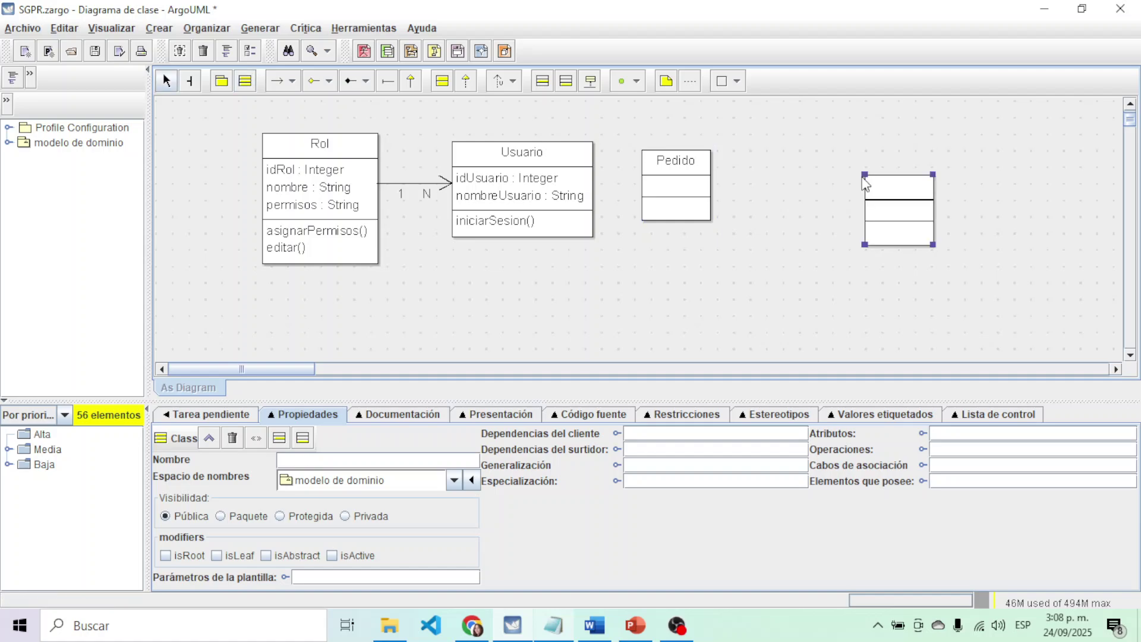
mouse_move(930, 206)
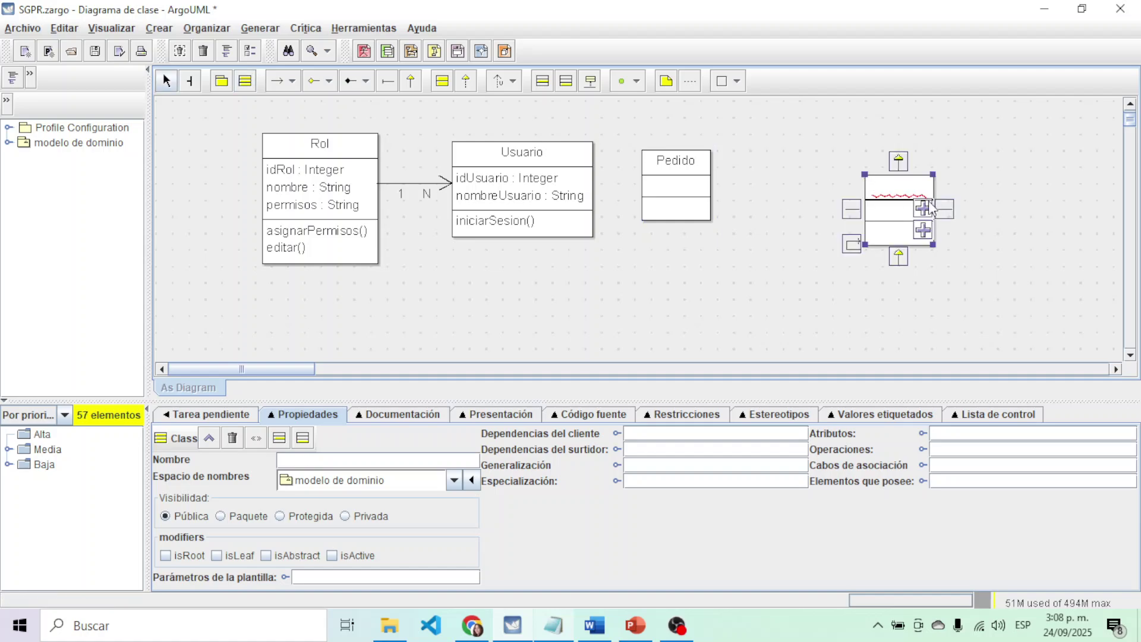
double_click(902, 183)
type("Deta")
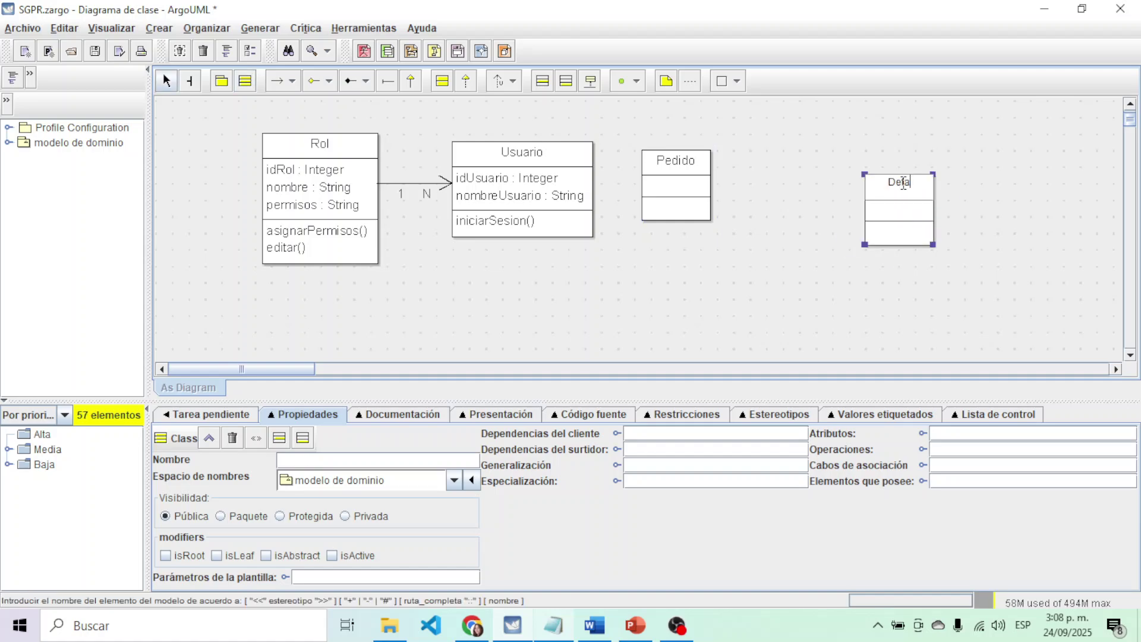
type("llePedido")
key("Return")
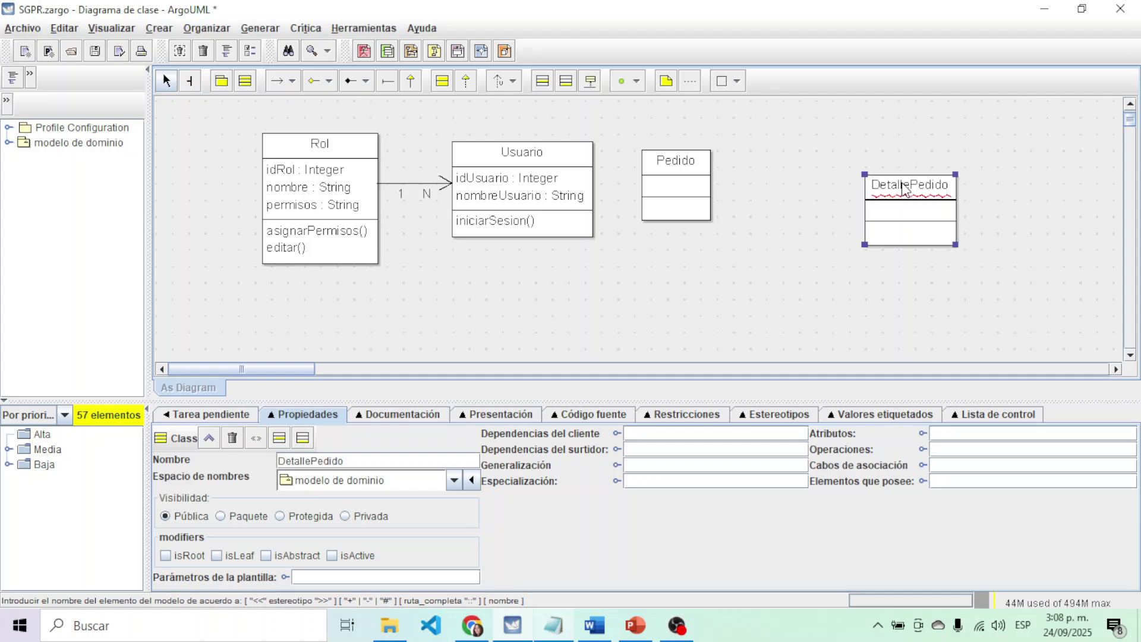
left_click_drag(902, 188, 869, 180)
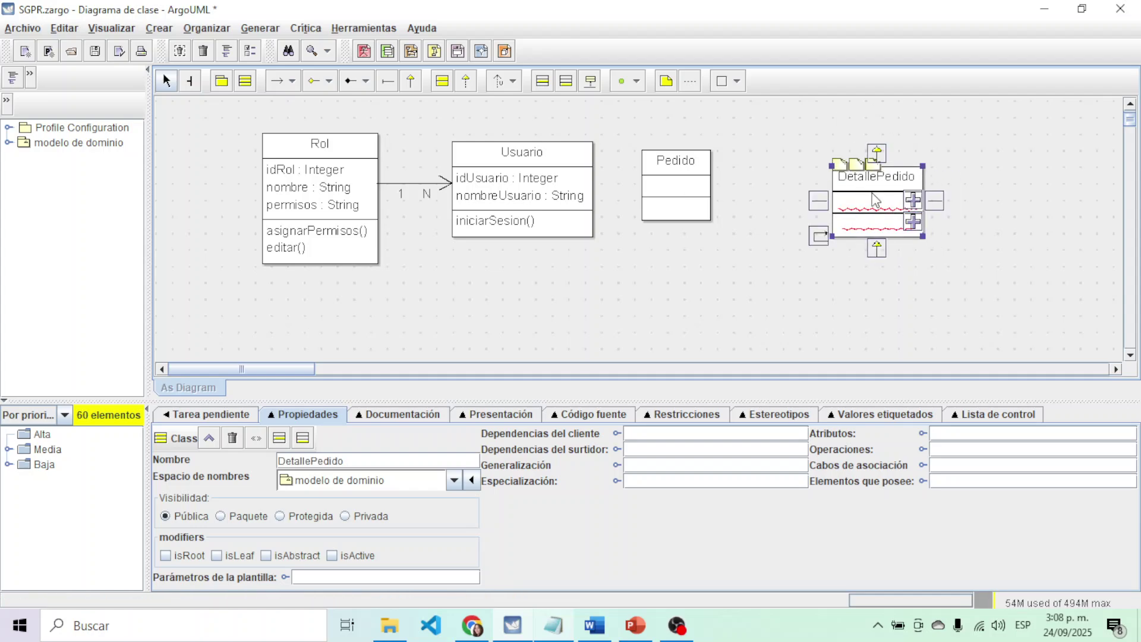
Enlarge the Pedido class box slightly in width and height
left_click(691, 196)
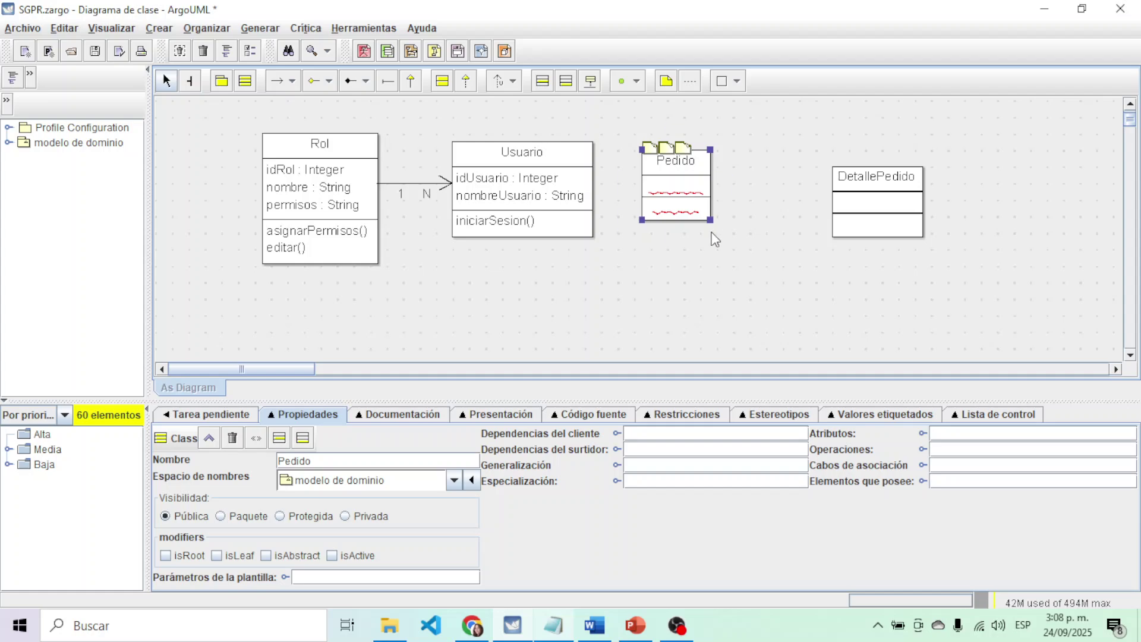
left_click_drag(709, 220, 734, 241)
left_click(858, 229)
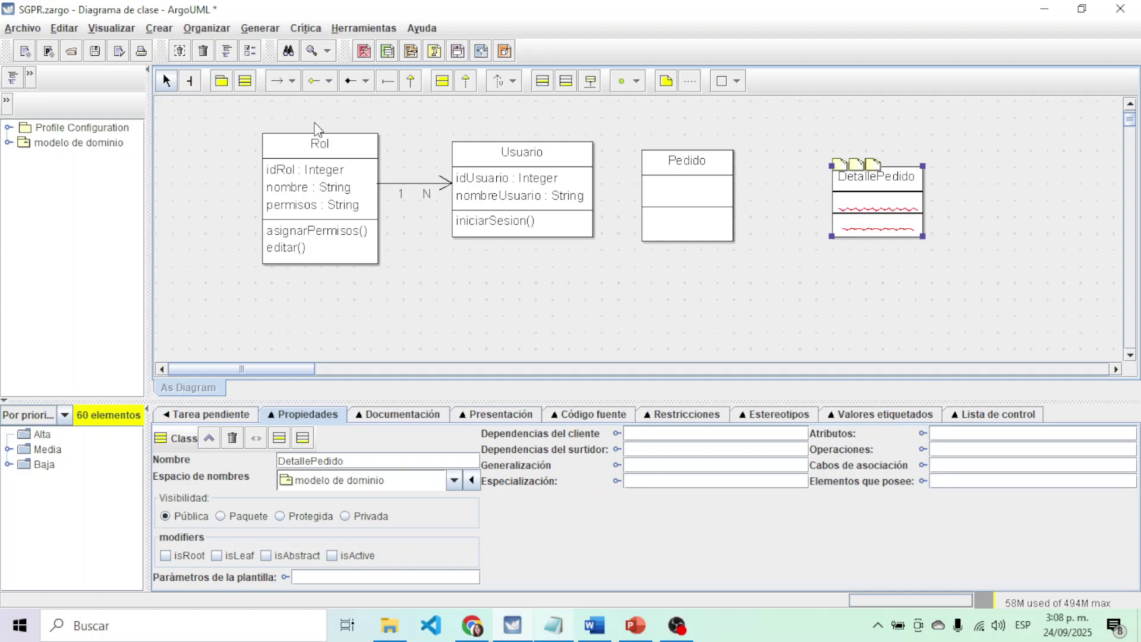
Draw a composition between Pedido and DetallePedido with the filled diamond at the Pedido end
left_click(365, 80)
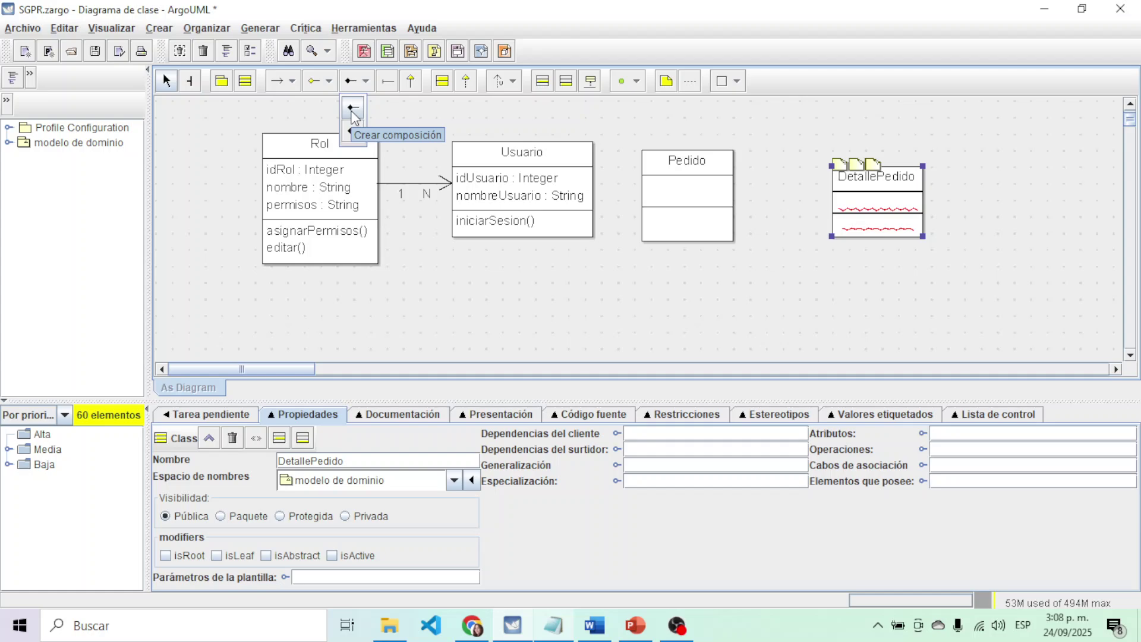
left_click(352, 109)
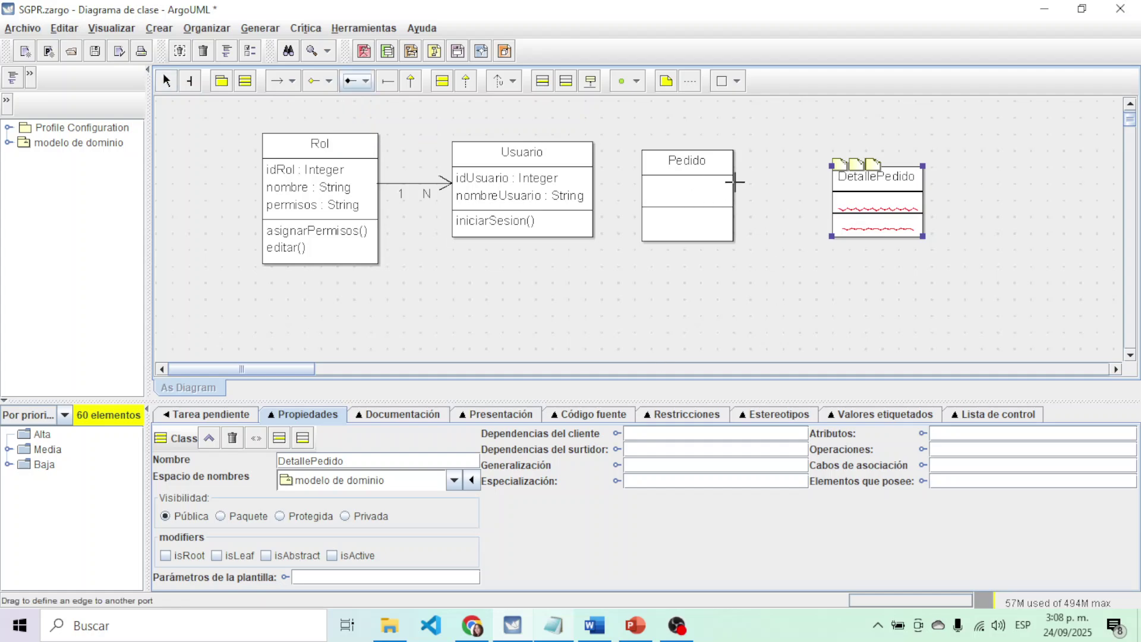
left_click_drag(731, 184, 838, 184)
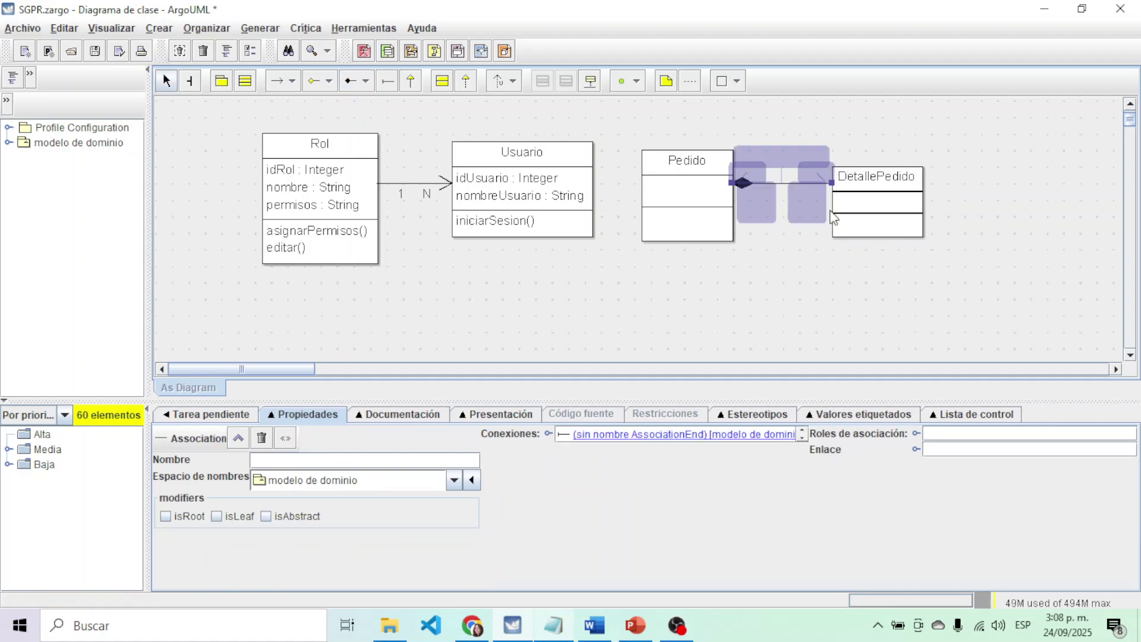
left_click(822, 285)
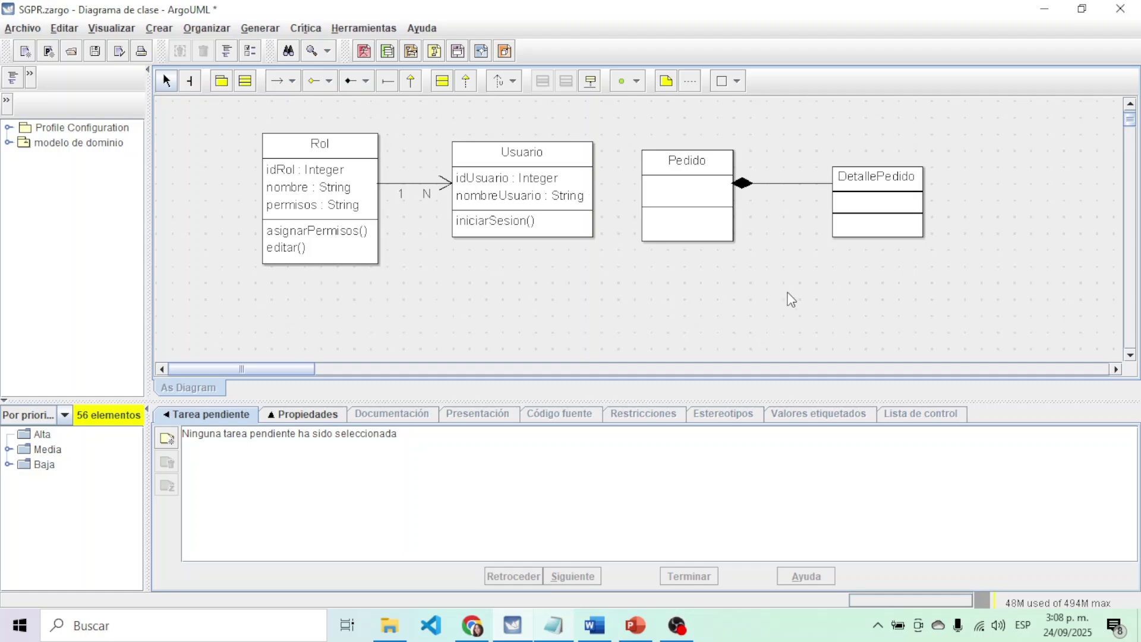
left_click(805, 183)
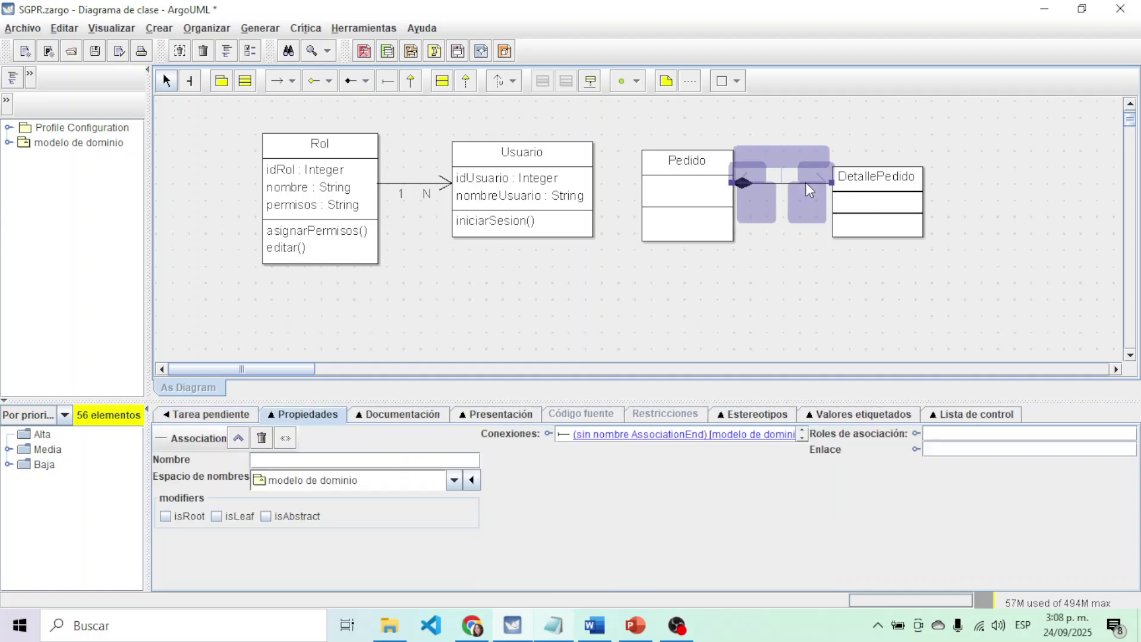
left_click(802, 290)
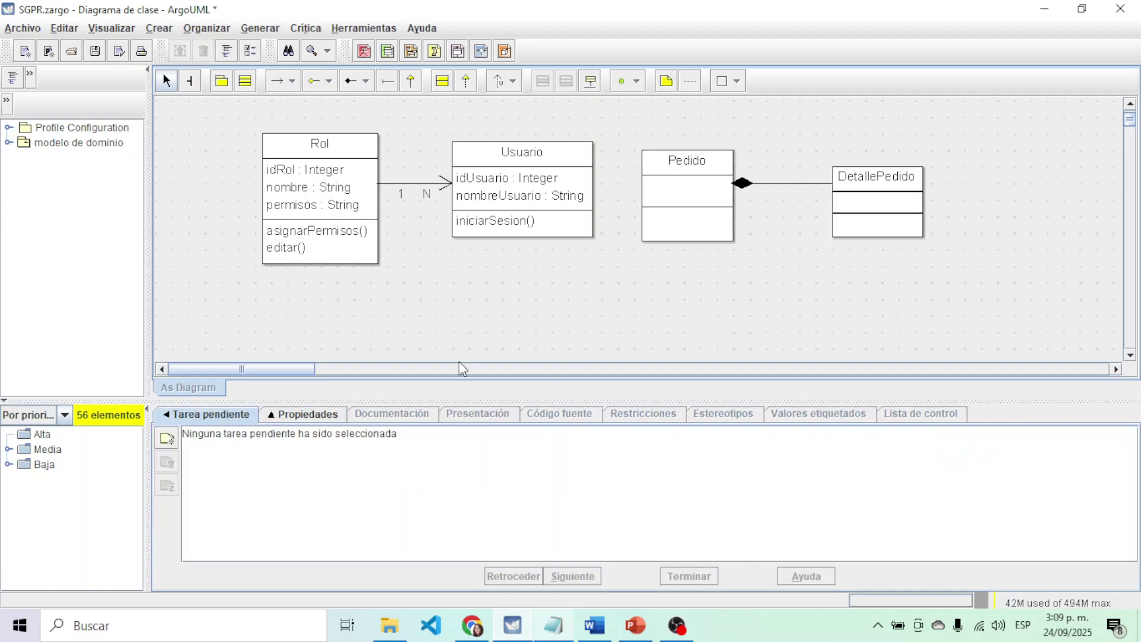
Add a class named Administrador below Usuario and shift it slightly towards the Rol class
scroll(559, 246, "down", 3)
scroll(558, 248, "up", 3)
left_click(245, 81)
left_click(429, 291)
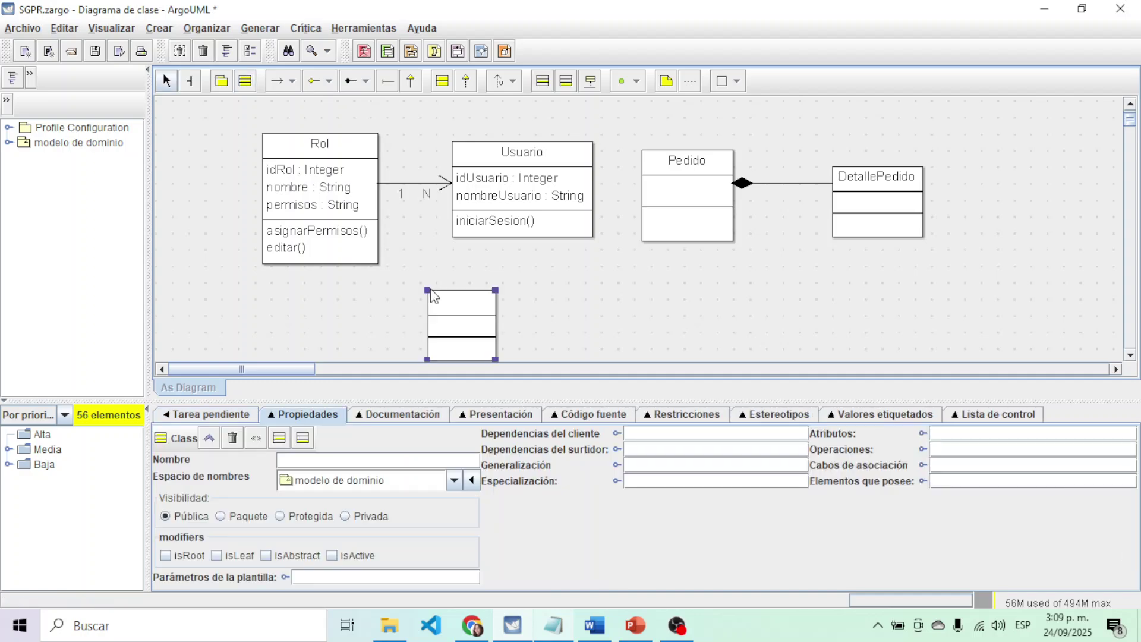
double_click(454, 307)
type("A")
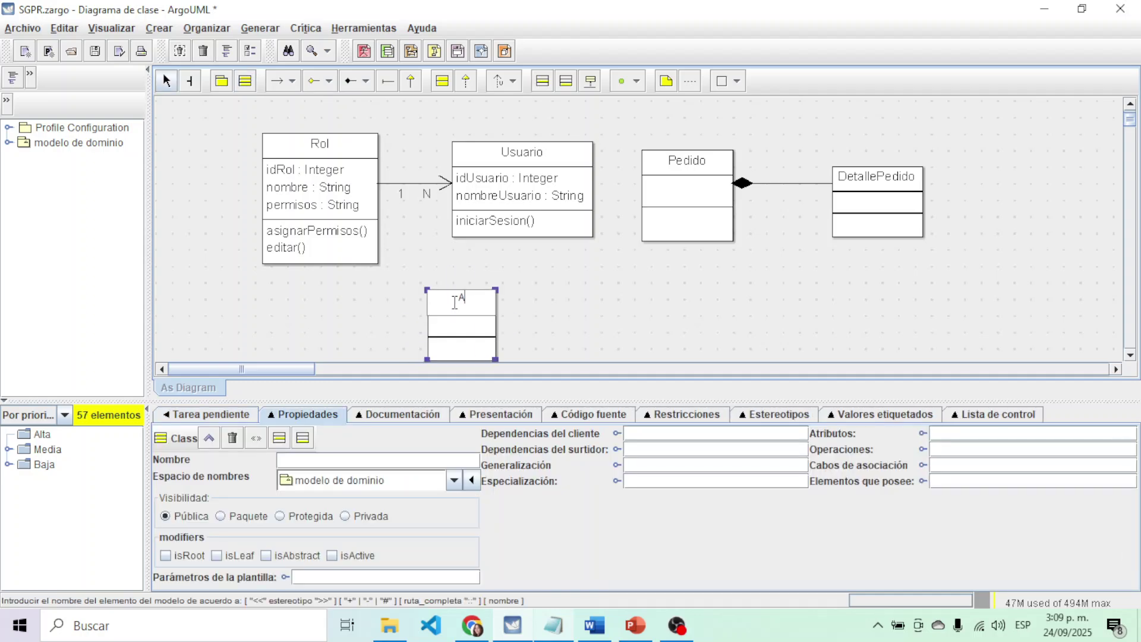
type("dministrad")
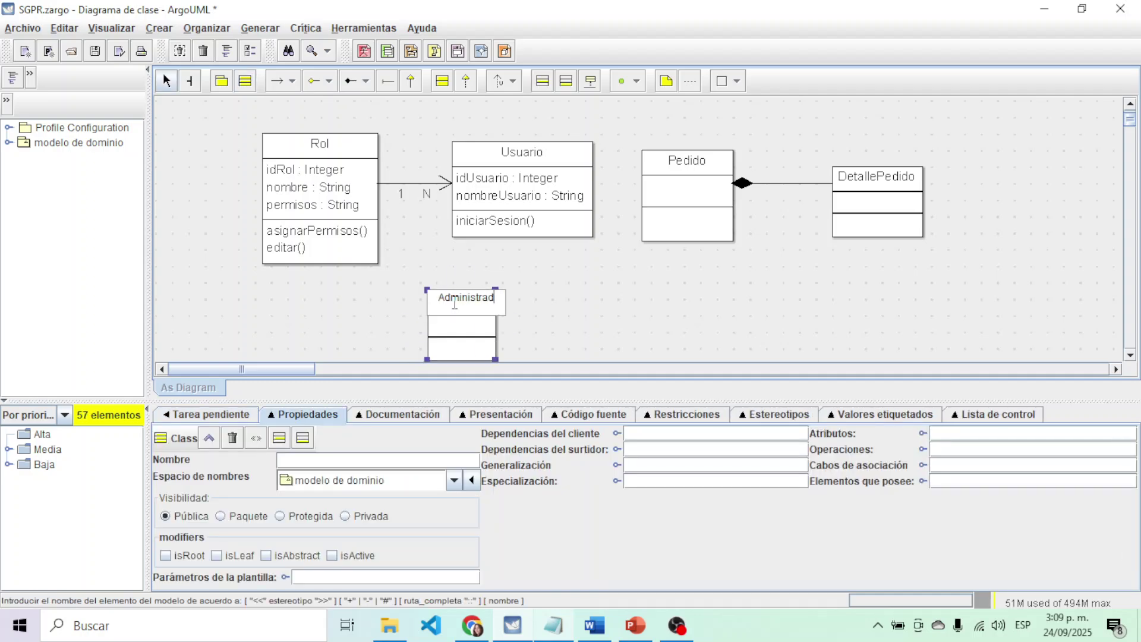
type("or")
left_click(554, 304)
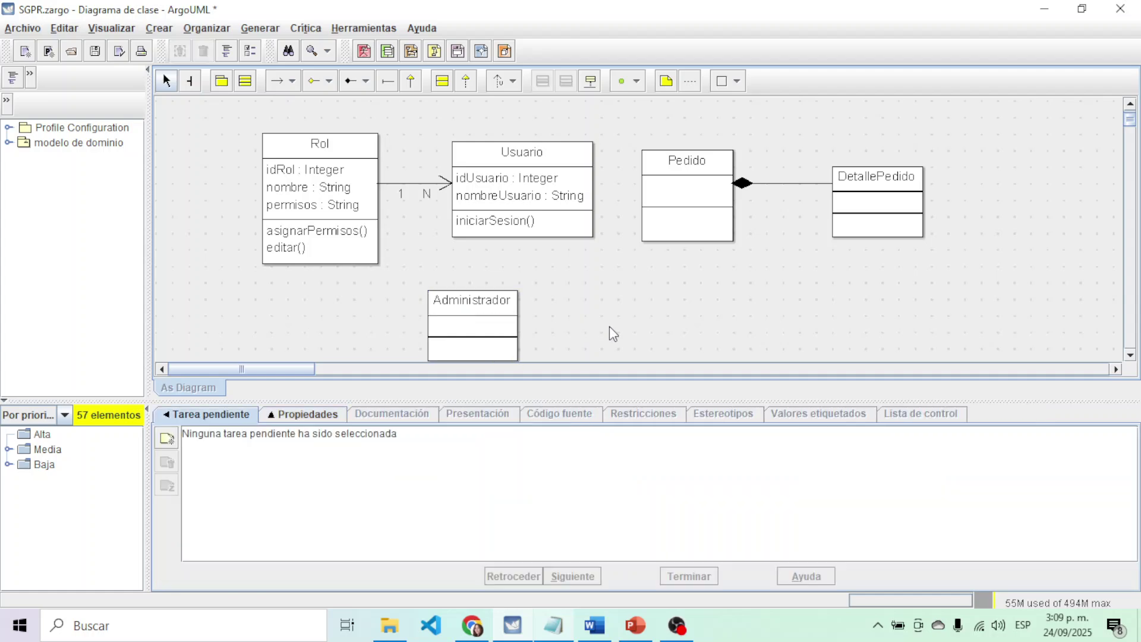
left_click_drag(449, 320, 416, 311)
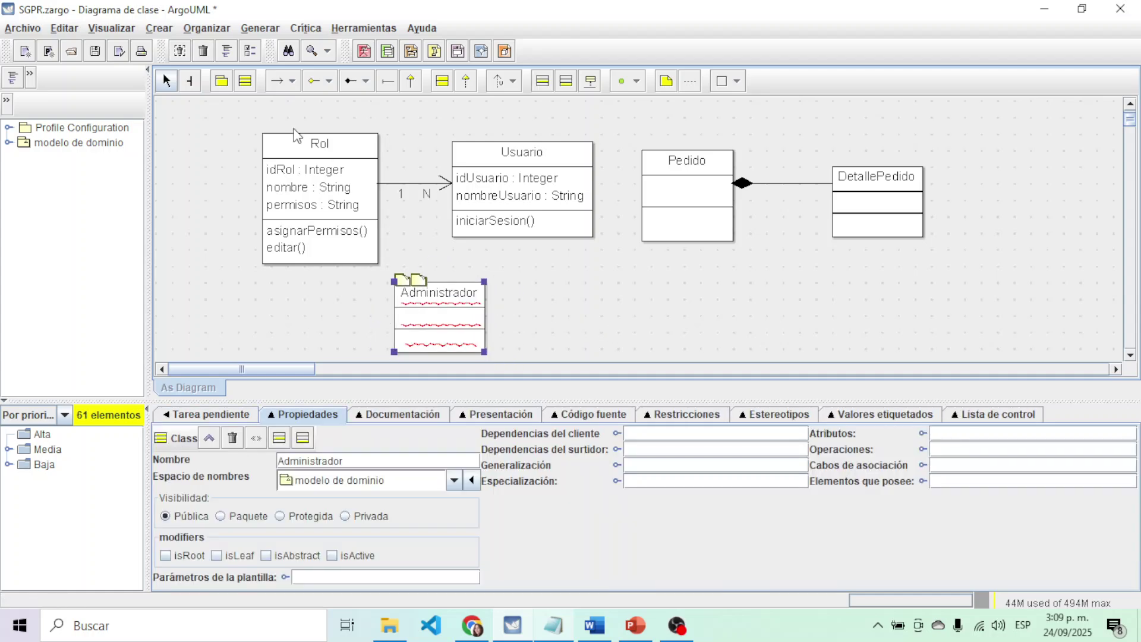
Add a class named Camareros beside Administrador, below Usuario, and align it at the same height as Administrador
left_click(245, 80)
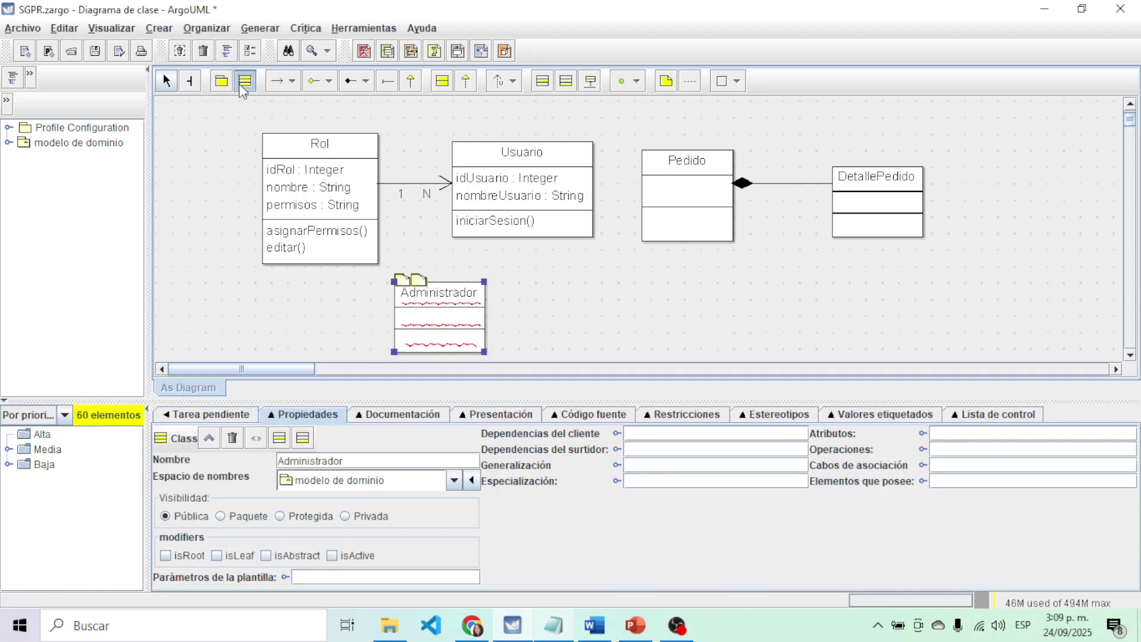
left_click(542, 289)
double_click(569, 303)
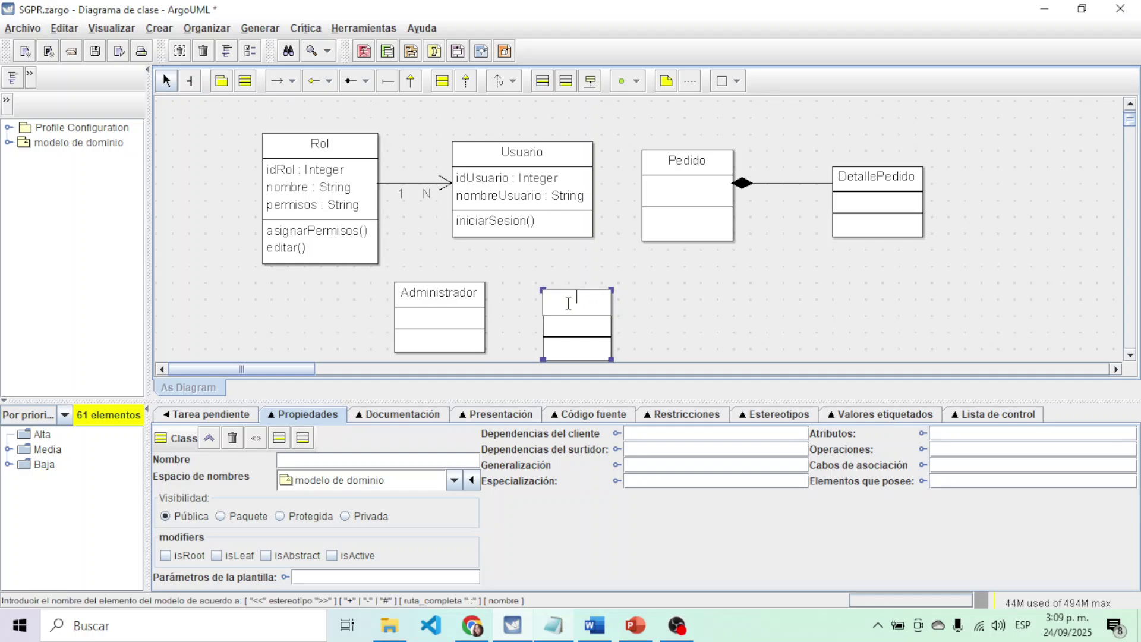
type("Camareros")
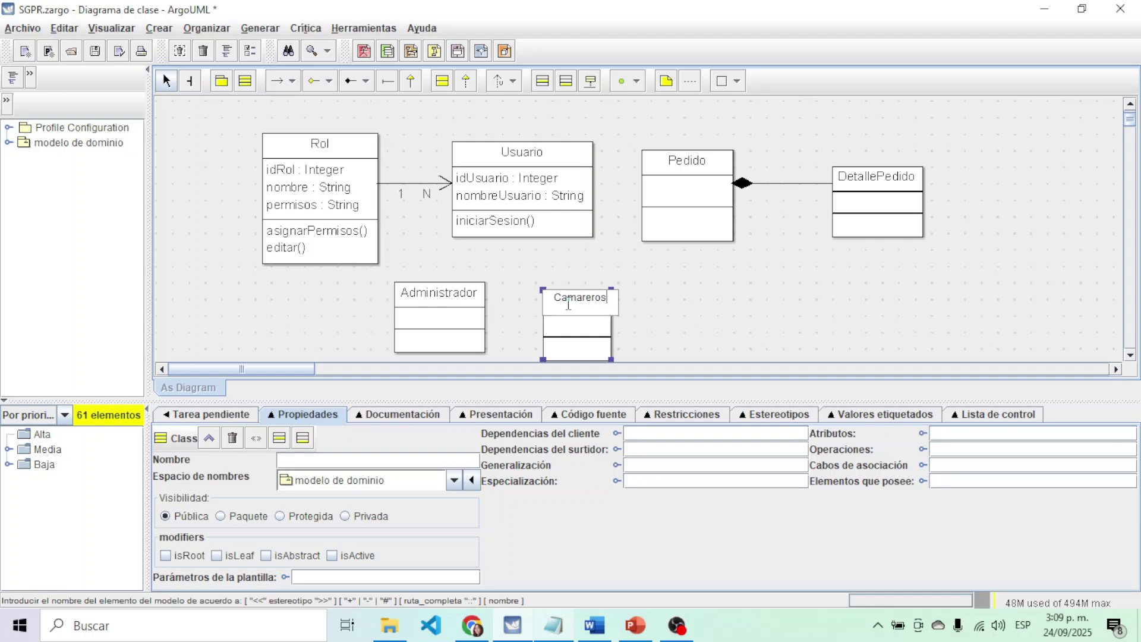
left_click(673, 299)
left_click_drag(583, 299, 602, 280)
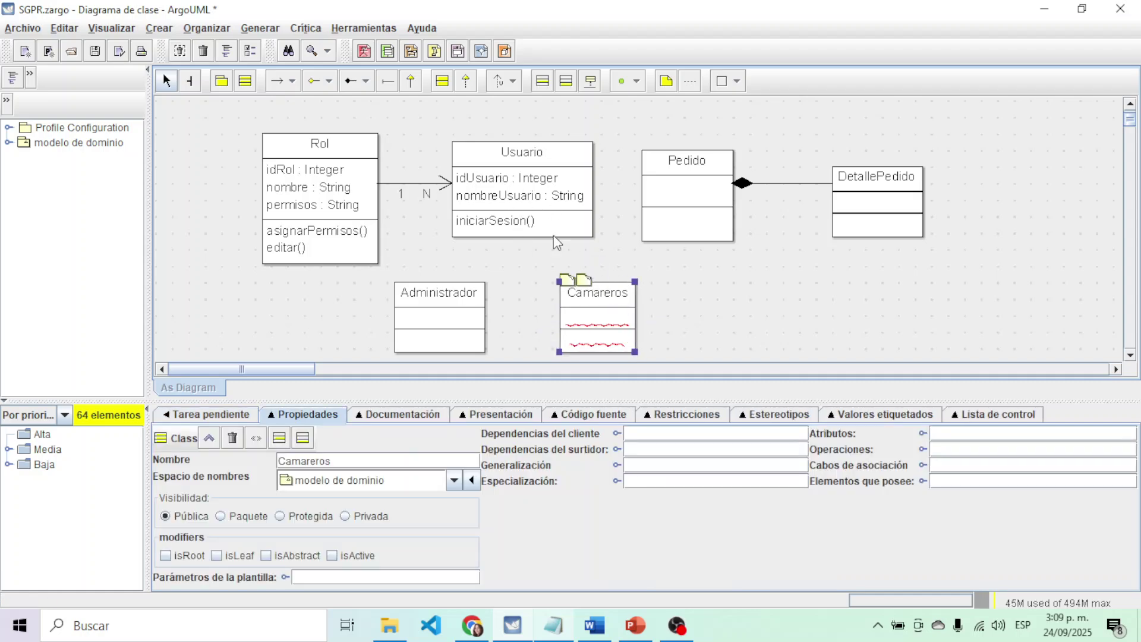
left_click(642, 335)
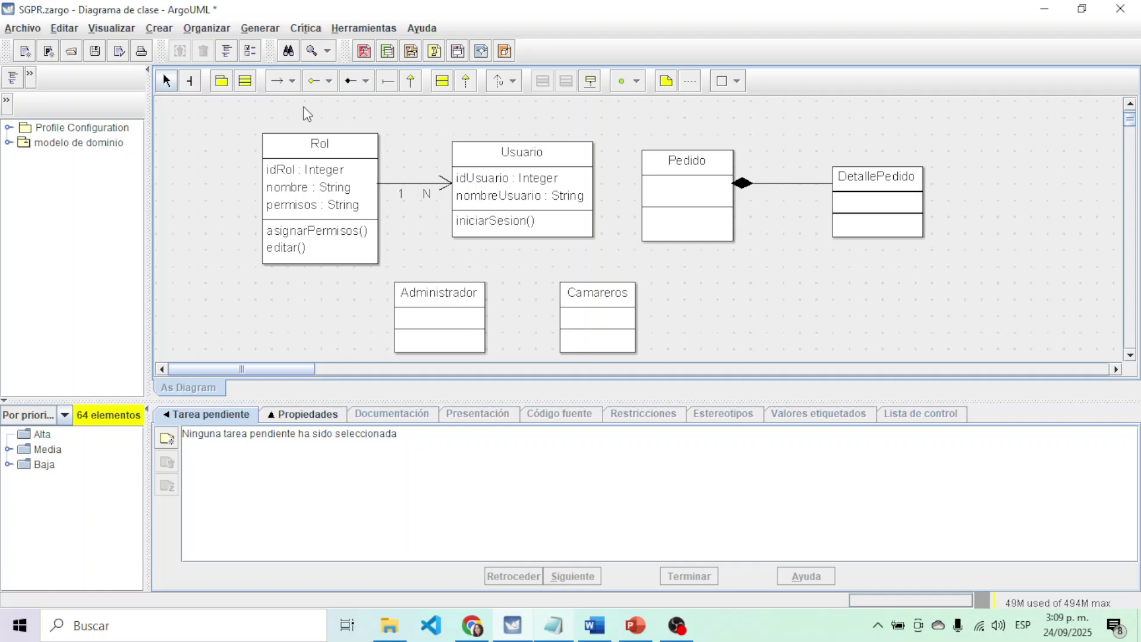
Draw generalizations from Administrador and Camareros to their parent class Usuario
left_click(410, 85)
left_click_drag(449, 283, 498, 239)
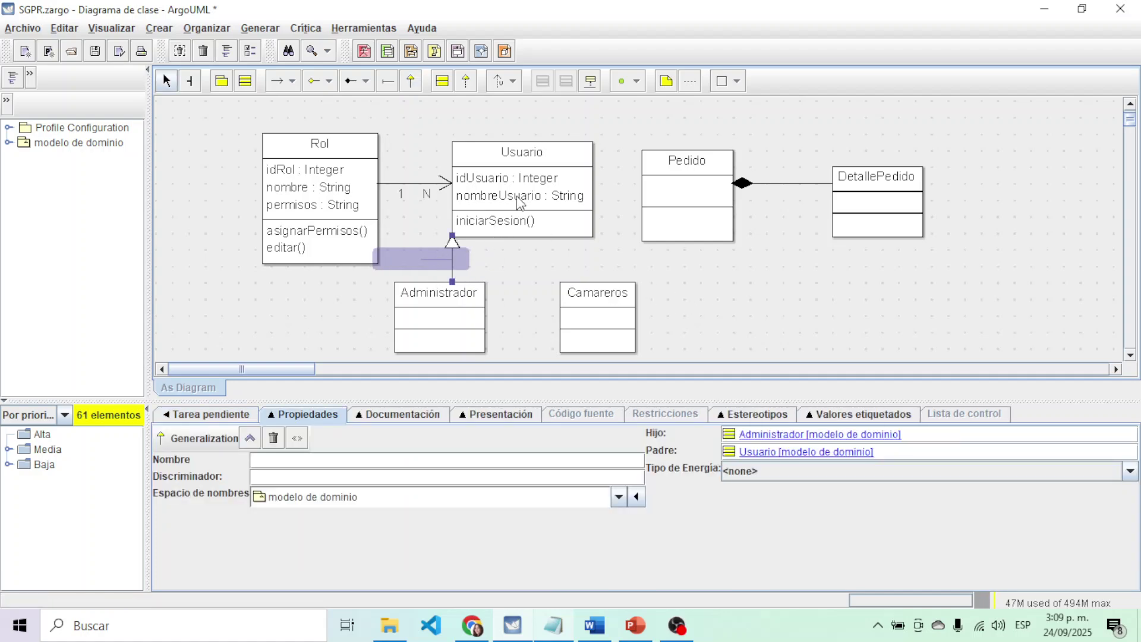
left_click(601, 304)
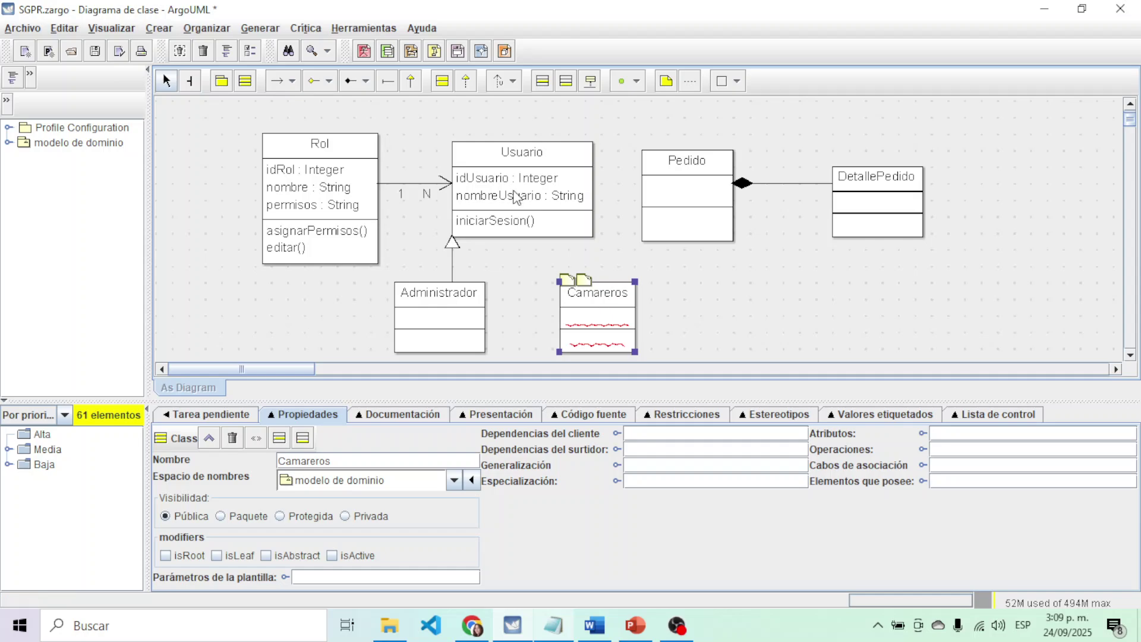
left_click(411, 81)
left_click_drag(596, 279, 548, 232)
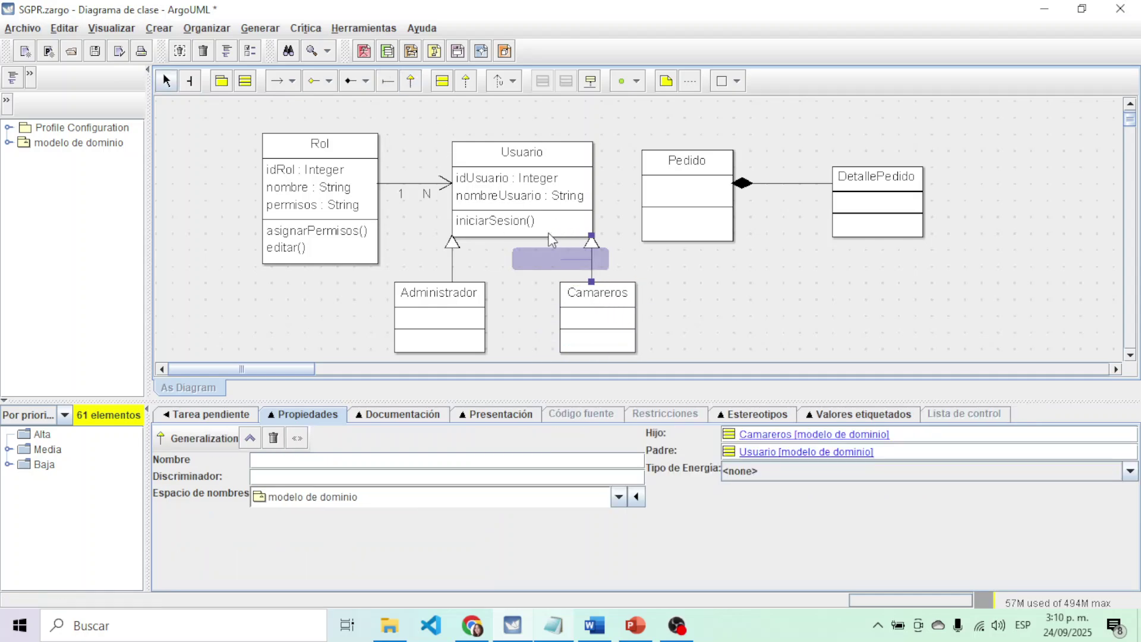
left_click(758, 359)
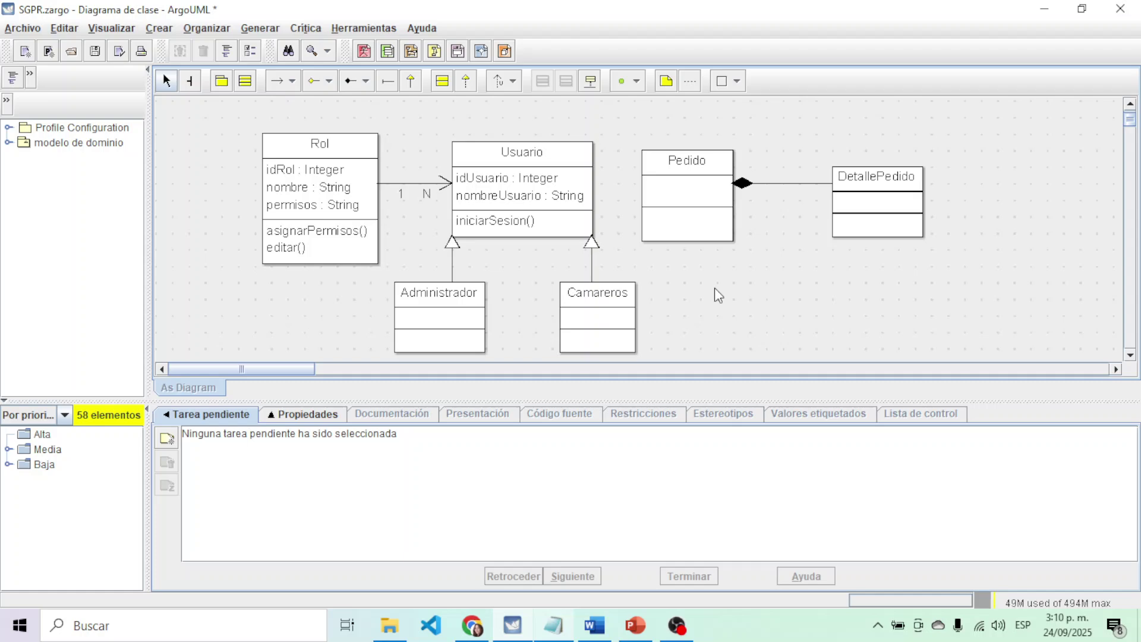
Add a class named Reportes below DetallePedido and move it up closer to DetallePedido
left_click(245, 81)
left_click(841, 298)
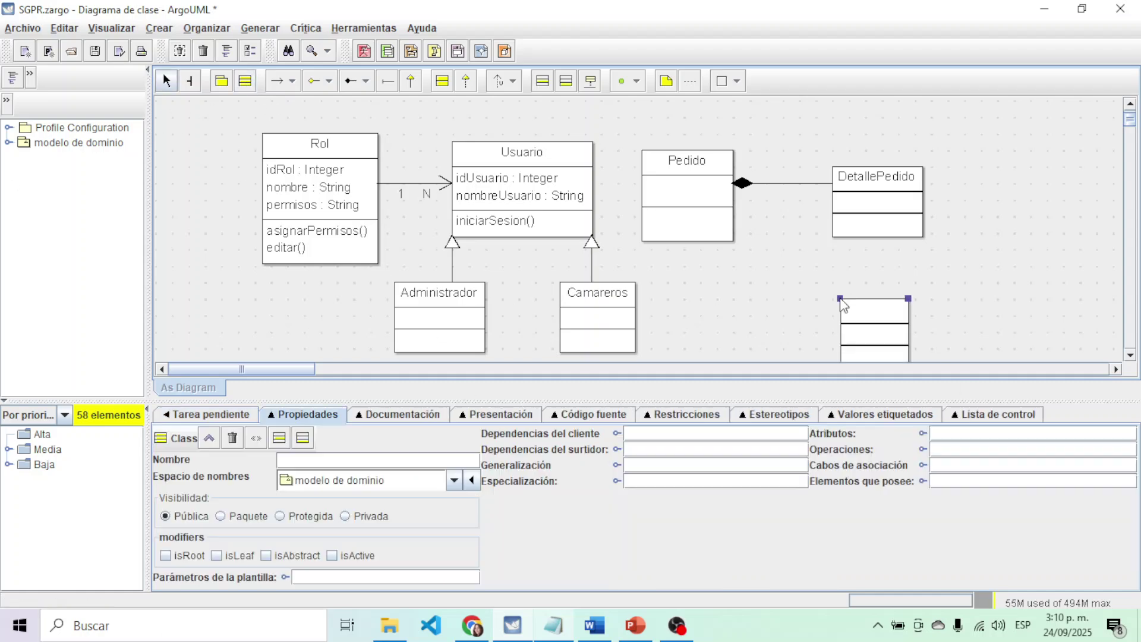
double_click(875, 309)
type("Reportes")
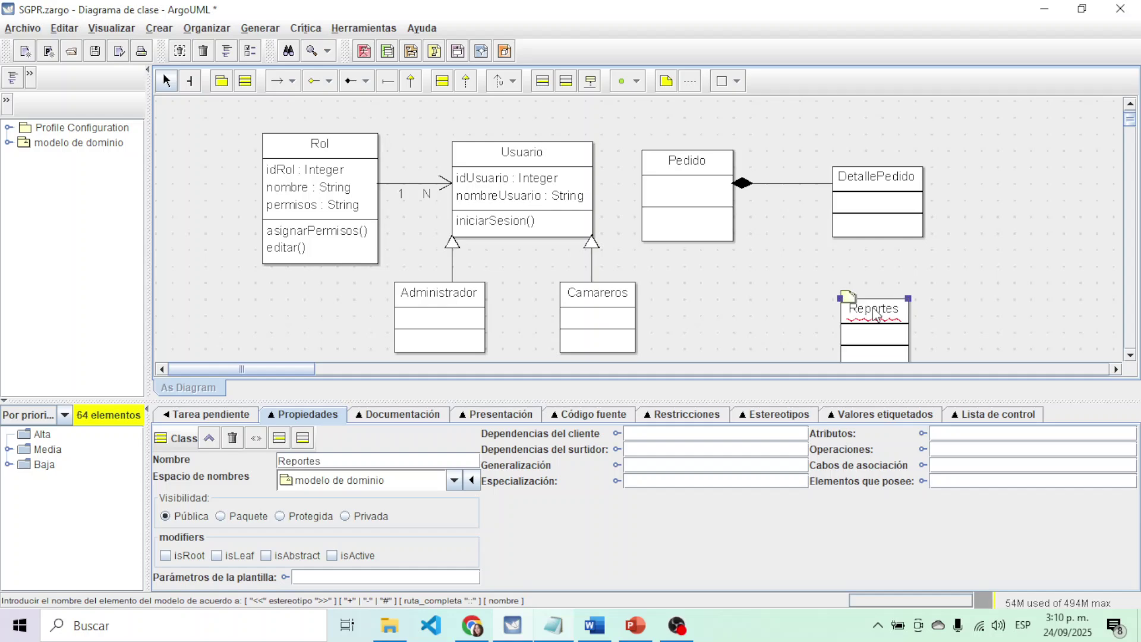
left_click(981, 319)
left_click_drag(882, 315, 891, 290)
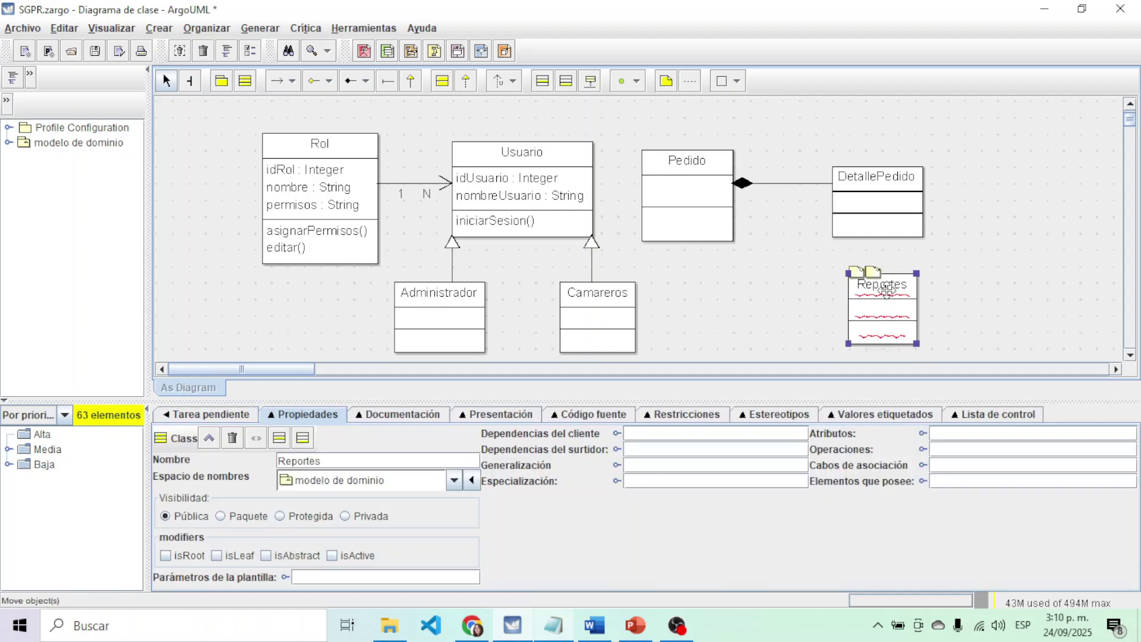
left_click(960, 297)
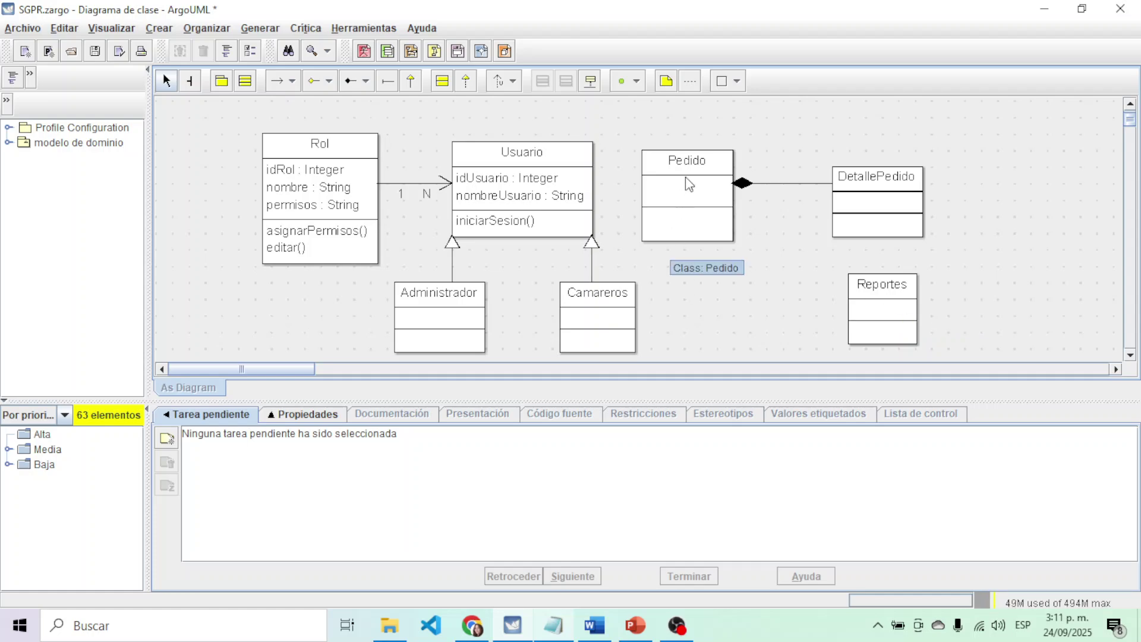
Draw a plain dependency from the Reportes class to the Pedido class
left_click(877, 289)
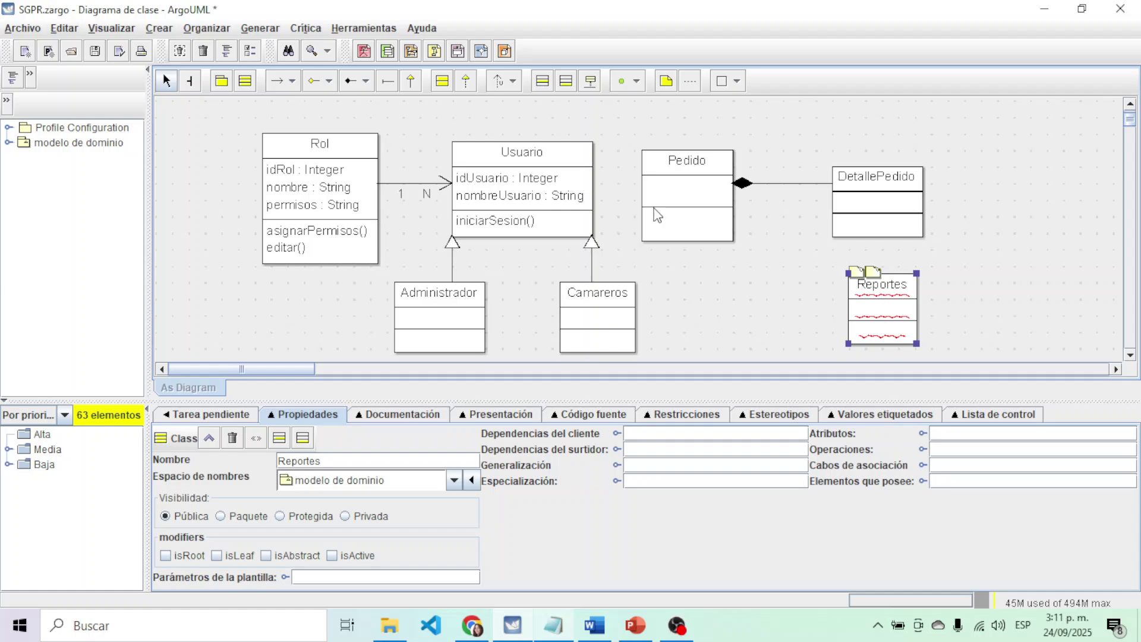
mouse_move(875, 291)
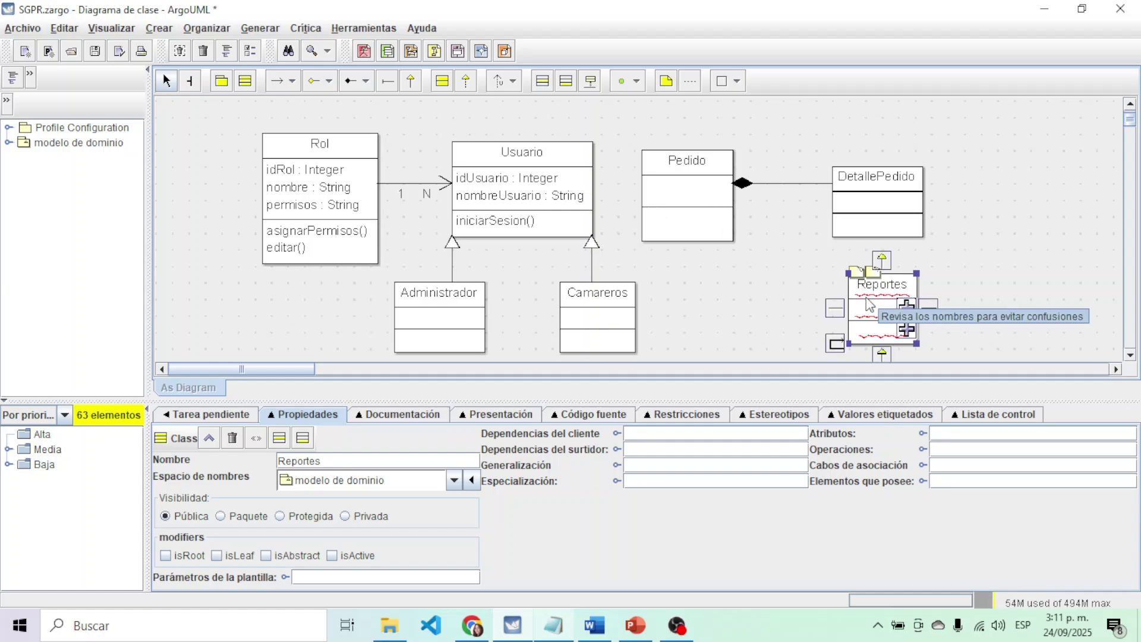
left_click(513, 84)
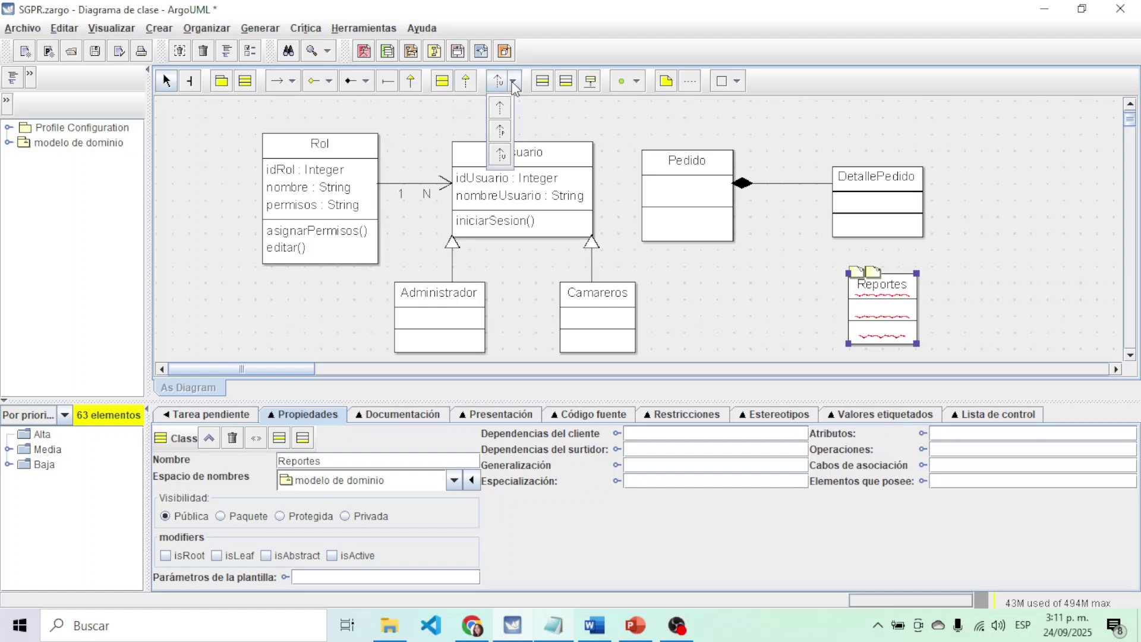
left_click(499, 108)
left_click_drag(863, 291, 733, 224)
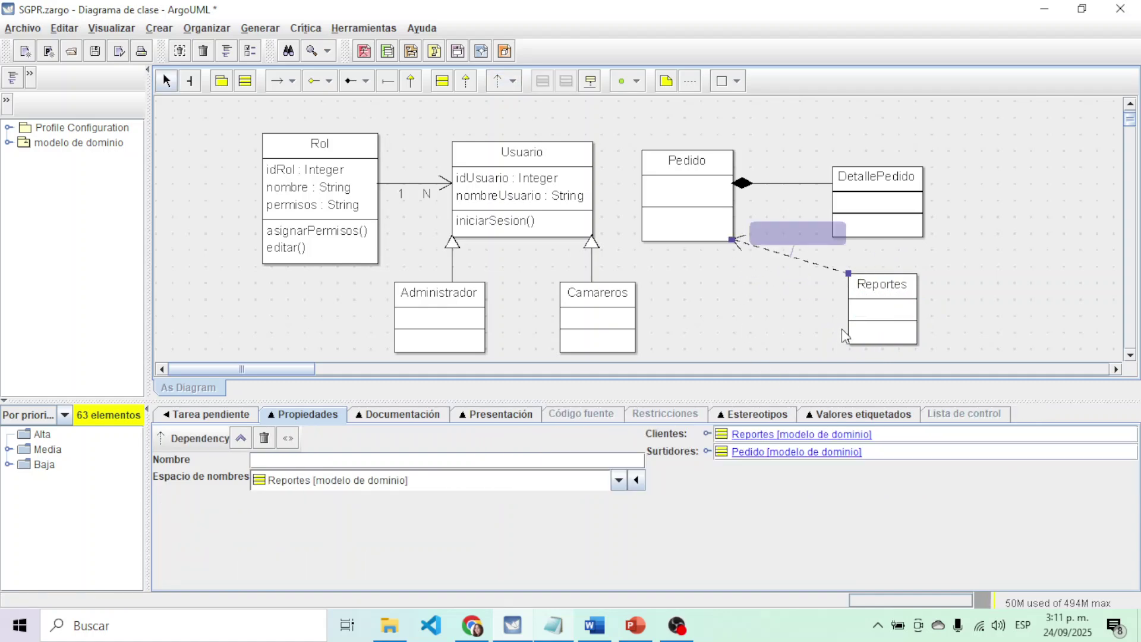
Reroute the Reportes-to-Pedido dependency with a right-angle bend below Pedido and place its empty name label above the horizontal segment
left_click_drag(793, 261, 708, 322)
left_click(1022, 283)
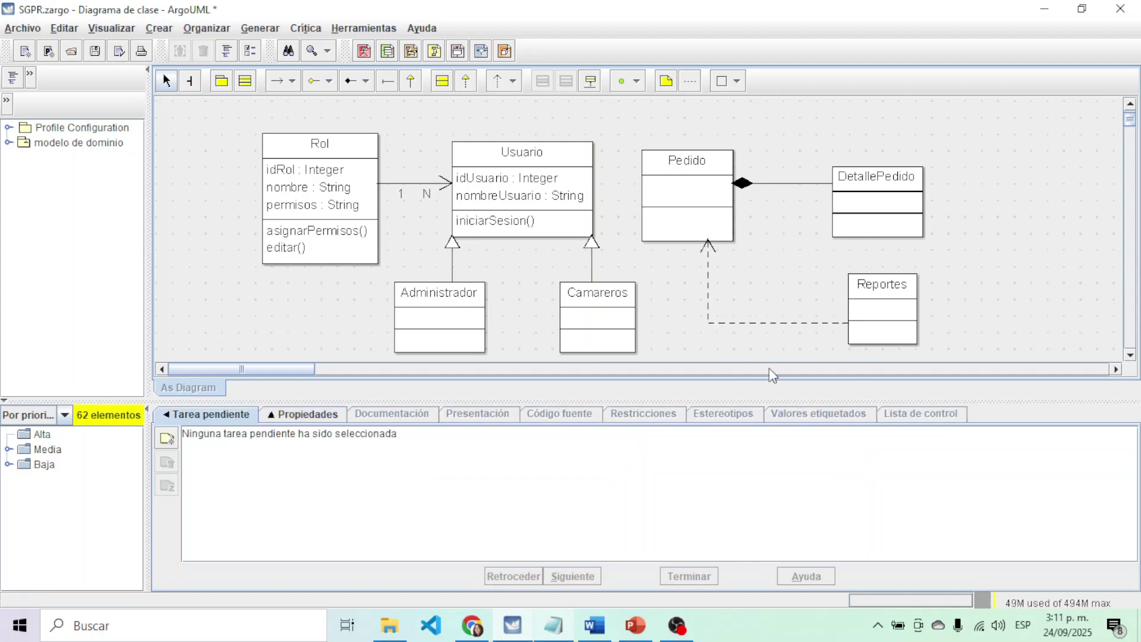
left_click(716, 323)
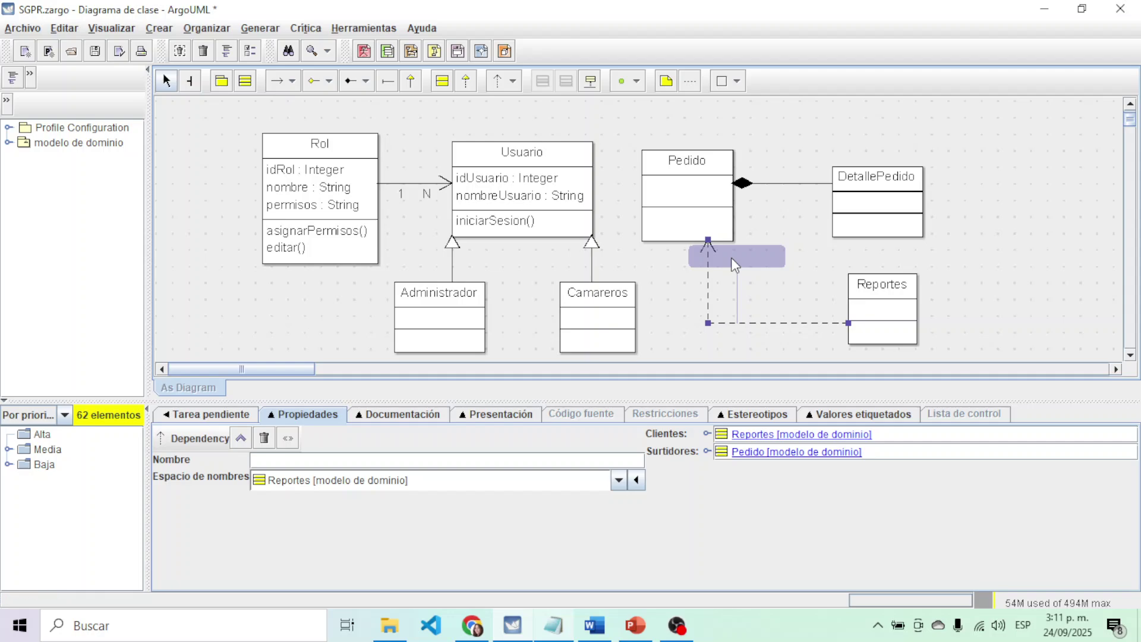
left_click_drag(745, 255, 778, 300)
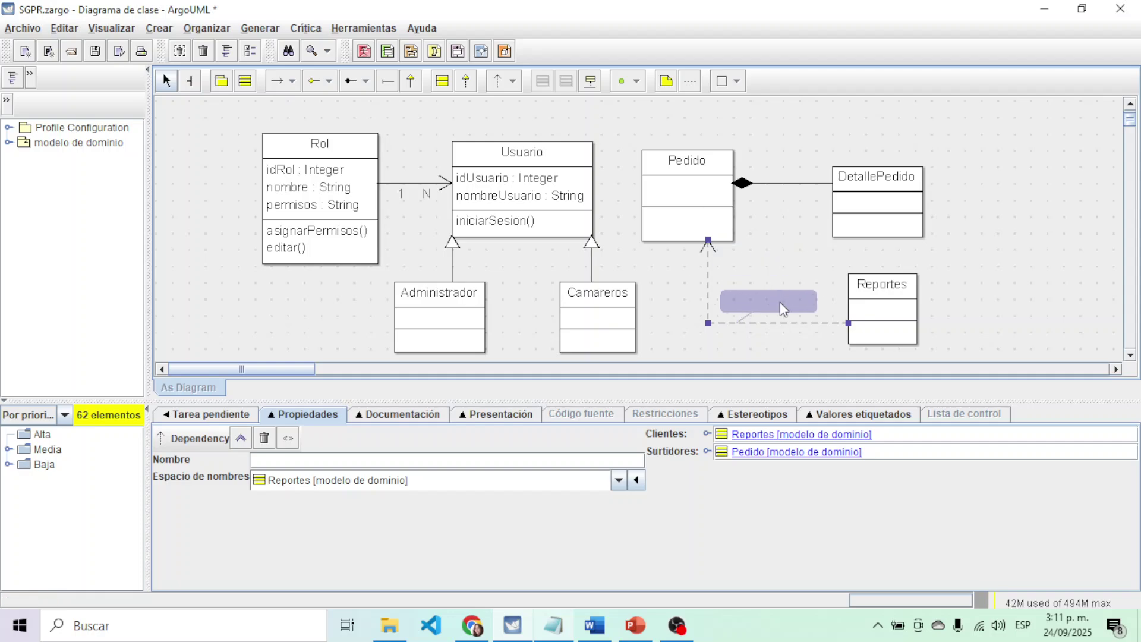
left_click(286, 459)
left_click(930, 300)
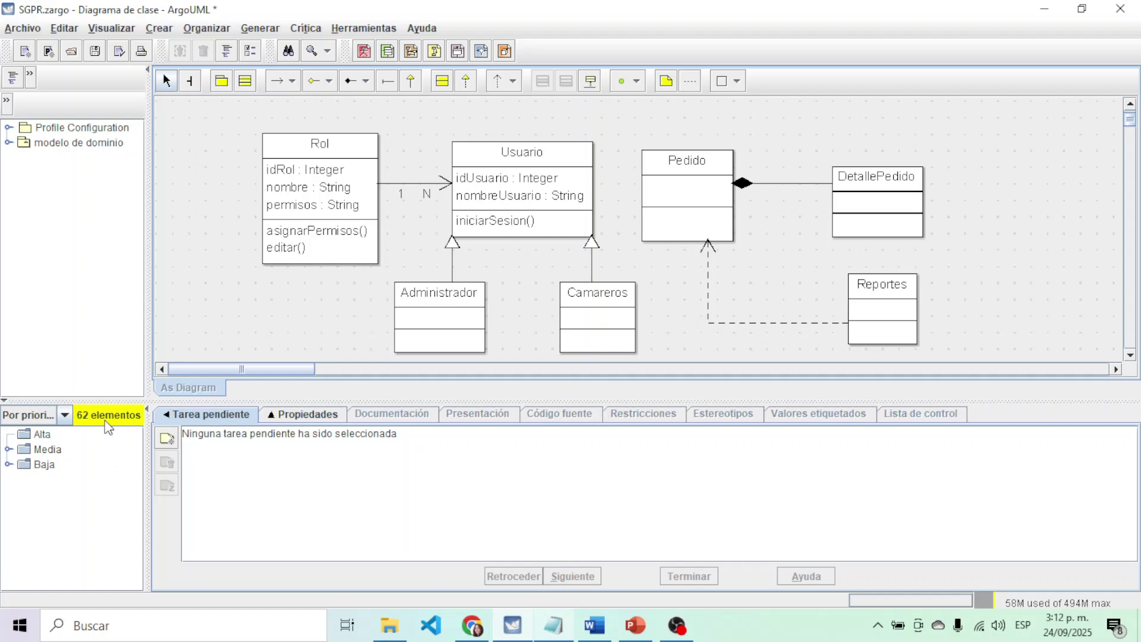
Enlarge the diagram's drawing area downward by shrinking the to-do and details area beneath it
left_click(64, 415)
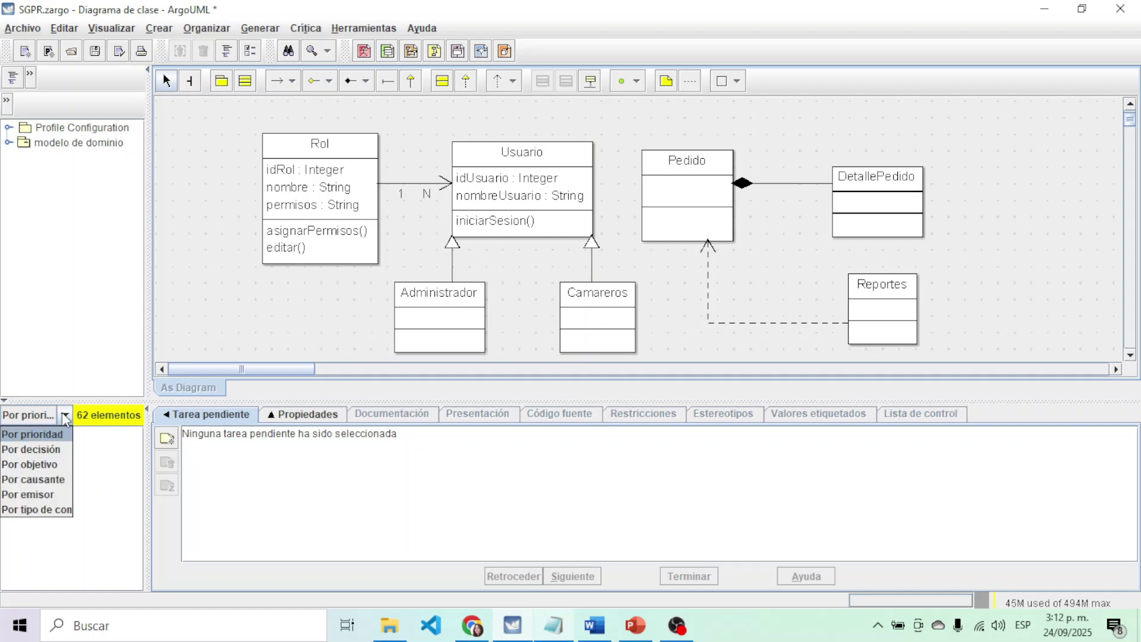
left_click(104, 465)
left_click_drag(583, 400, 598, 503)
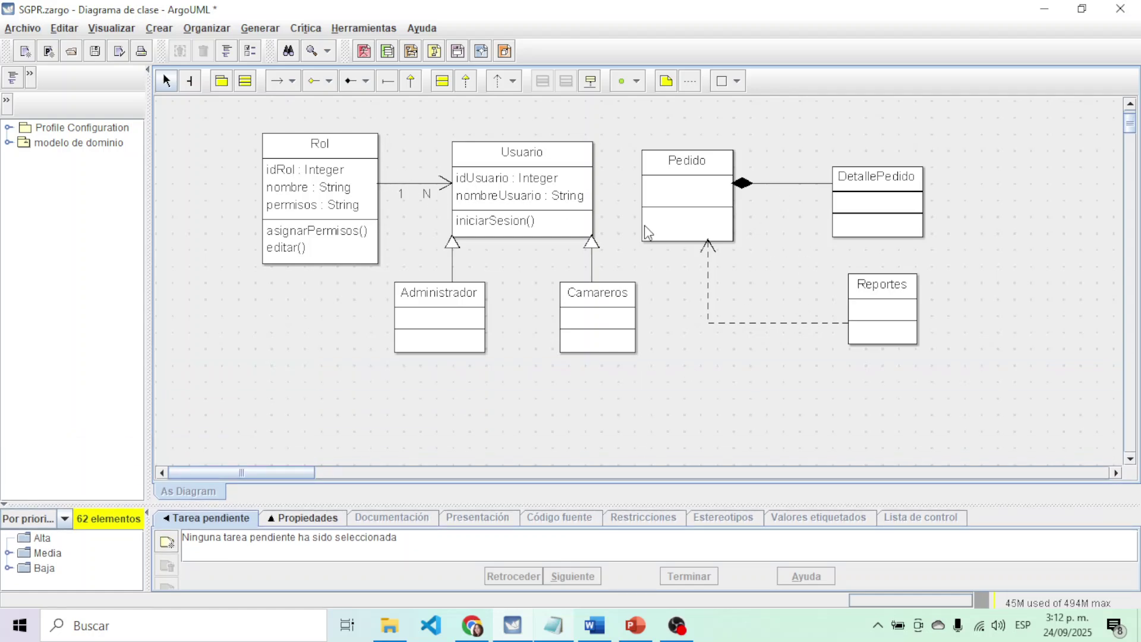
Switch to Word to review the attributes and methods in the "1. Tabla de Clases" table, and return to ArgoUML
left_click(604, 632)
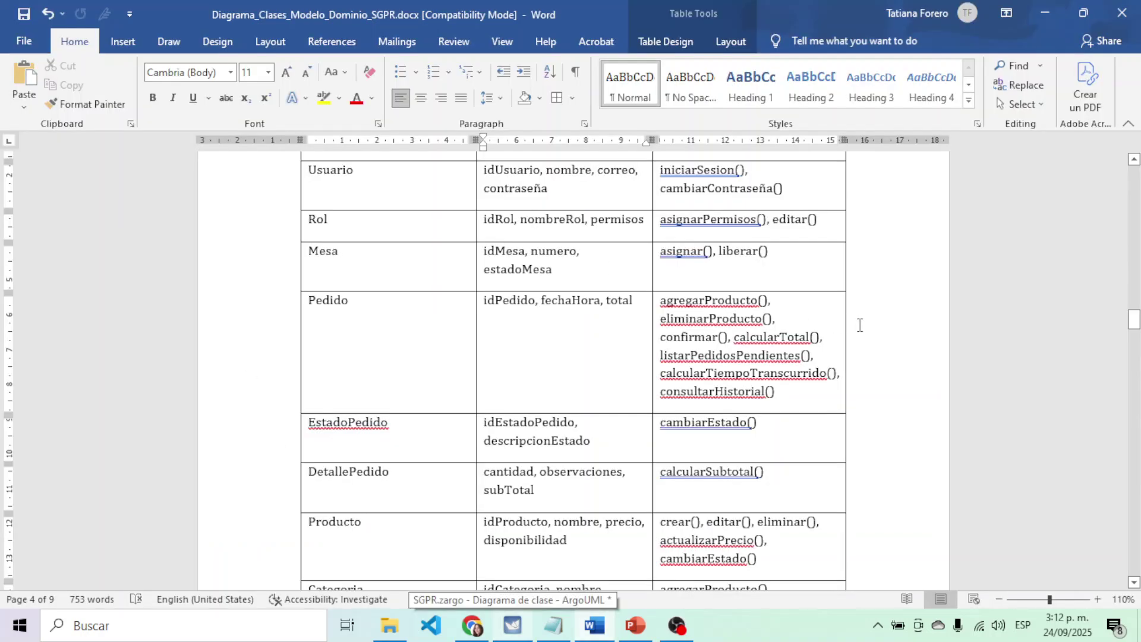
scroll(859, 325, "up", 2)
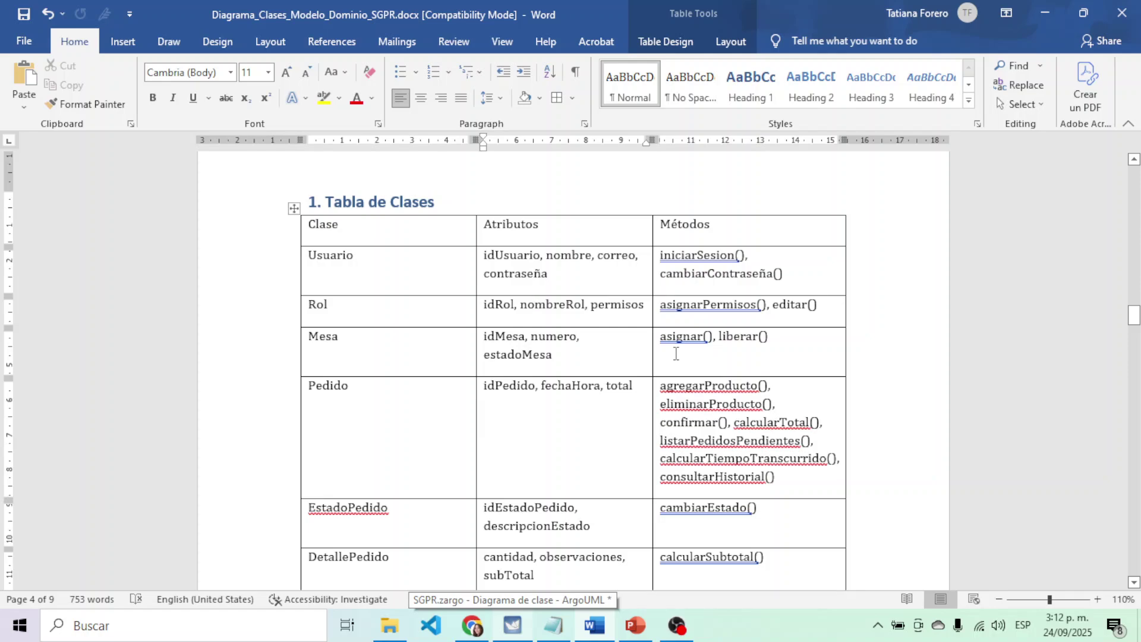
scroll(704, 322, "down", 4)
scroll(704, 322, "down", 1)
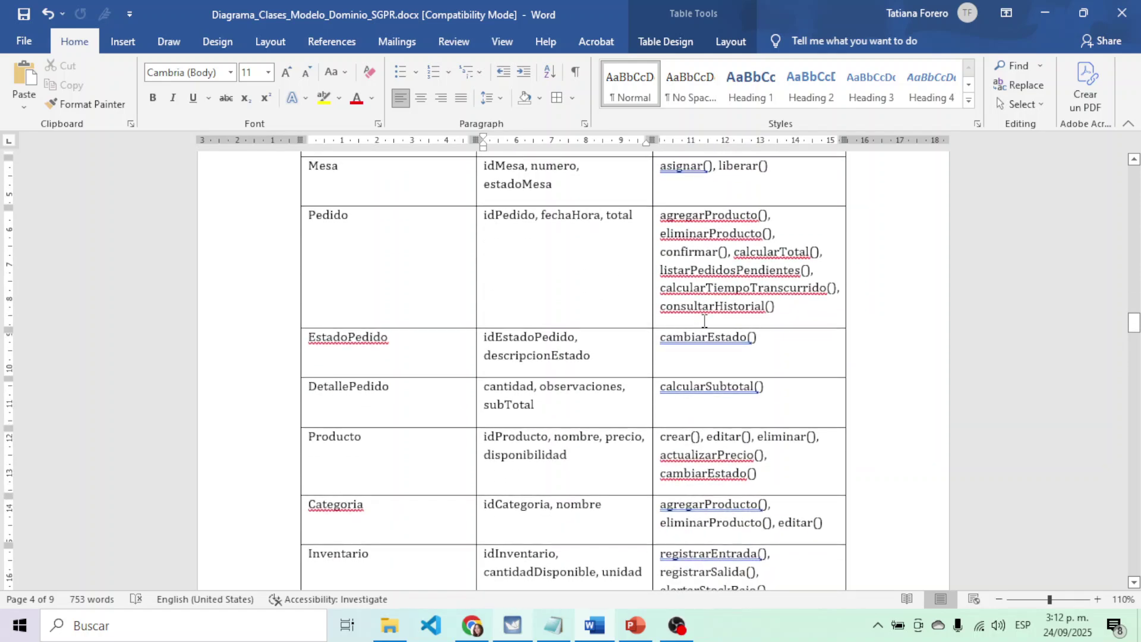
scroll(704, 321, "up", 3)
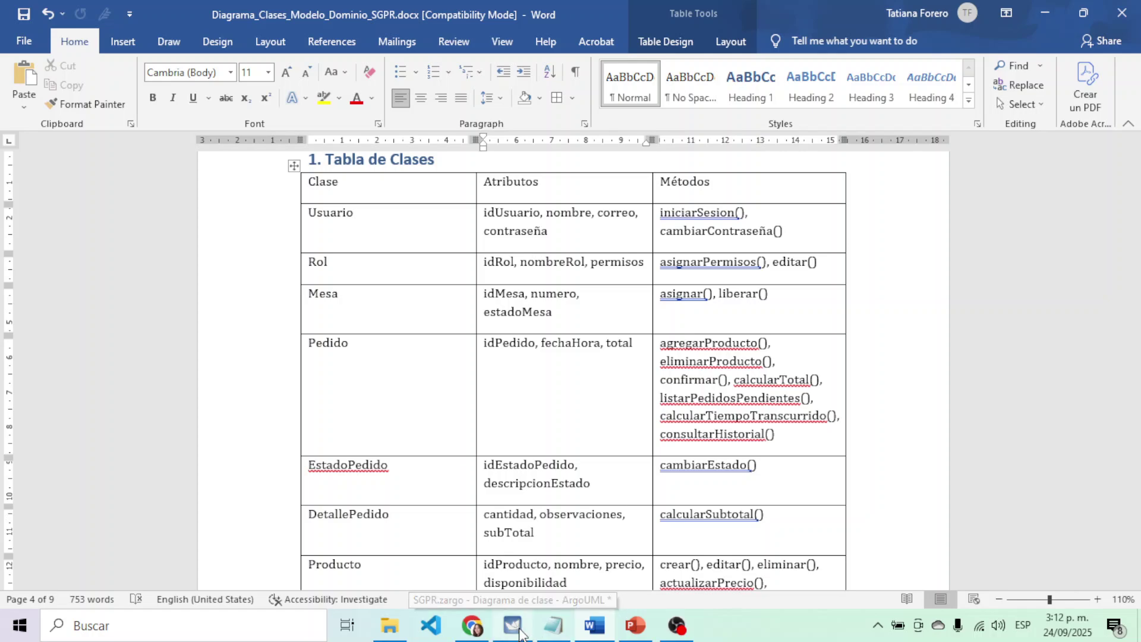
left_click(511, 631)
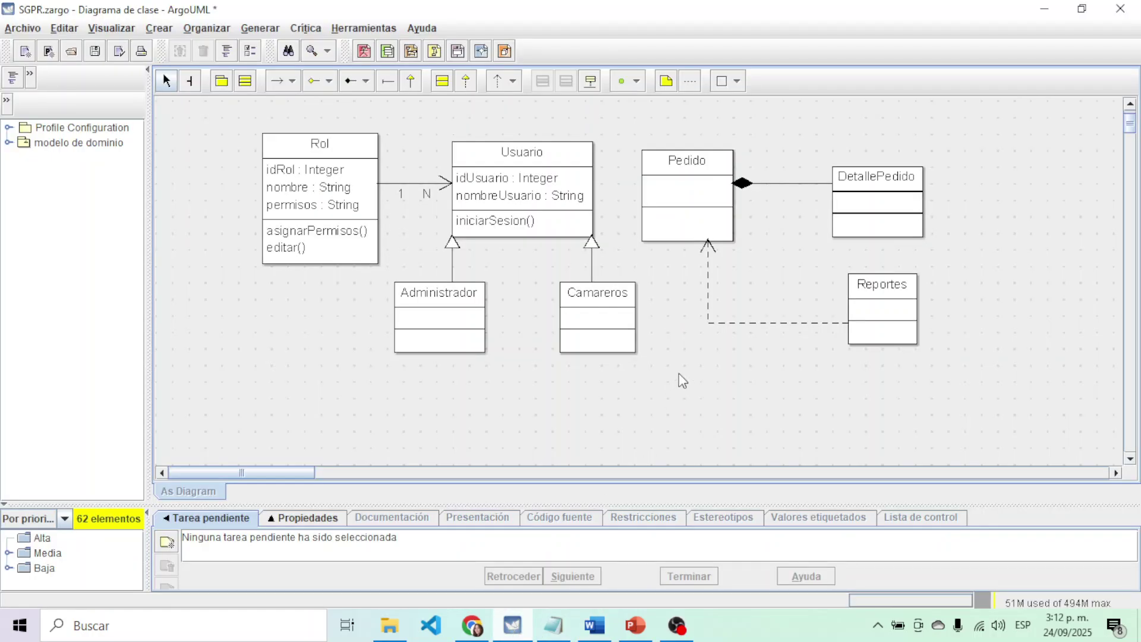